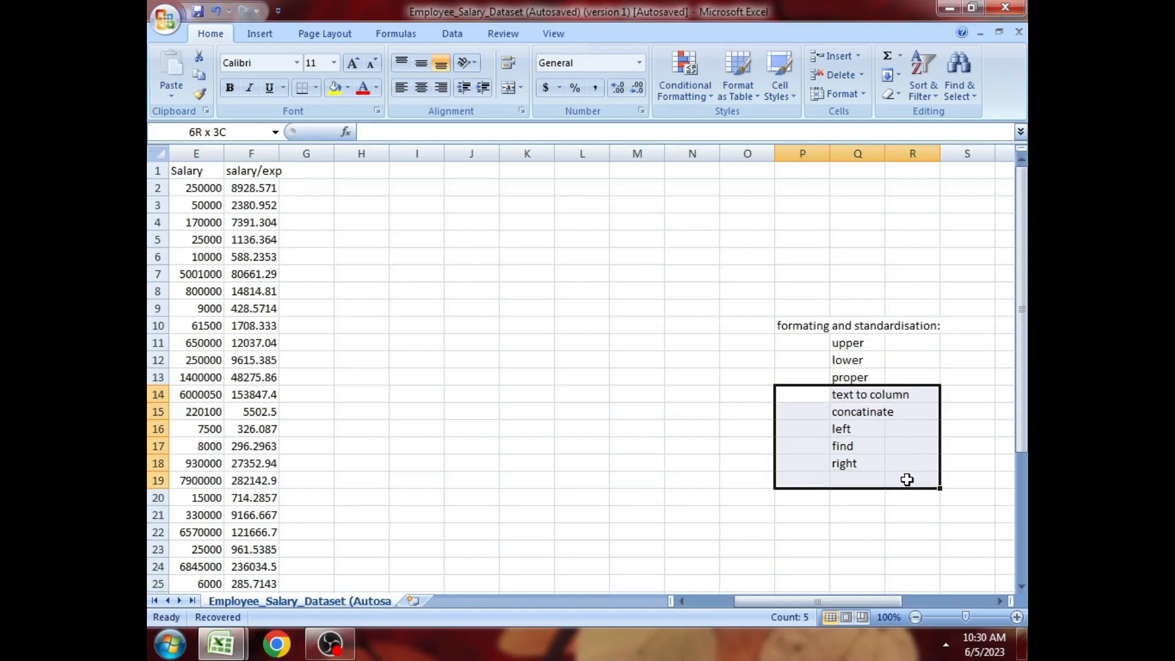
- Review the list of formatting and standardisation functions, from upper to right, in column Q
click(854, 430)
click(853, 447)
click(860, 466)
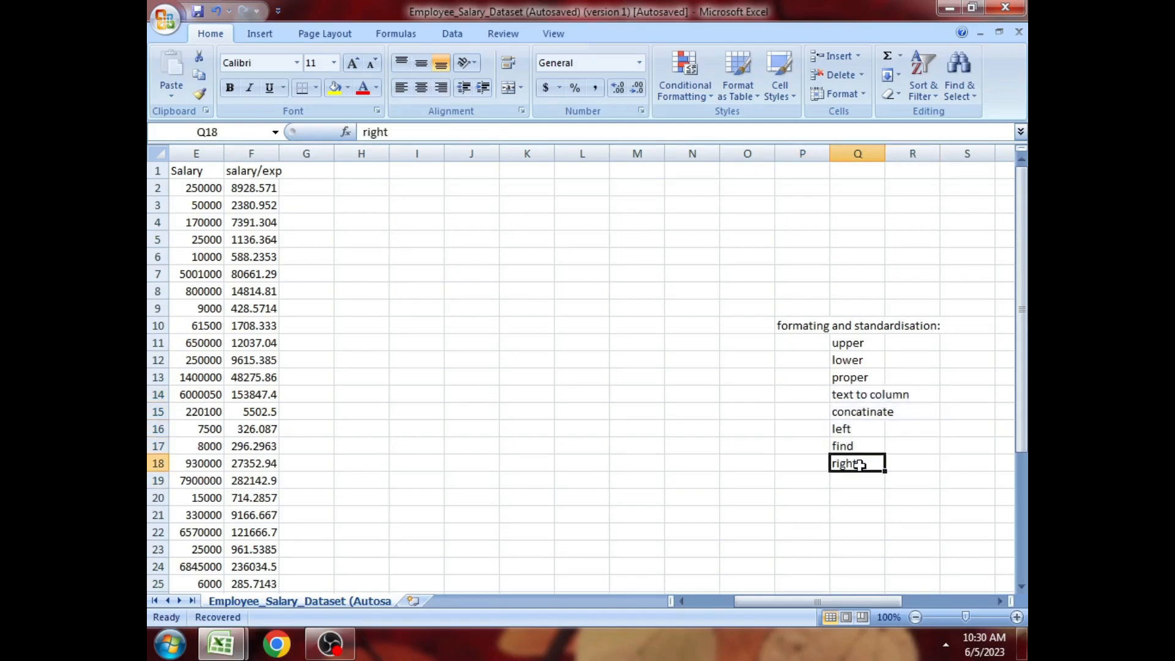
click(859, 416)
click(858, 395)
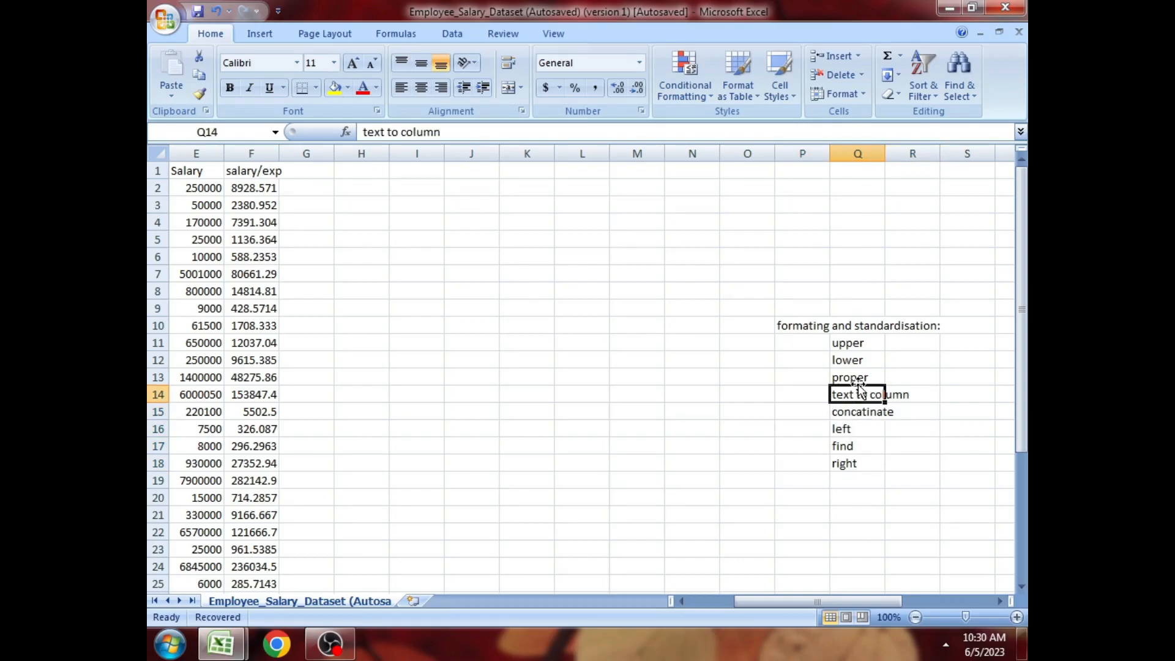
drag(768, 310, 934, 480)
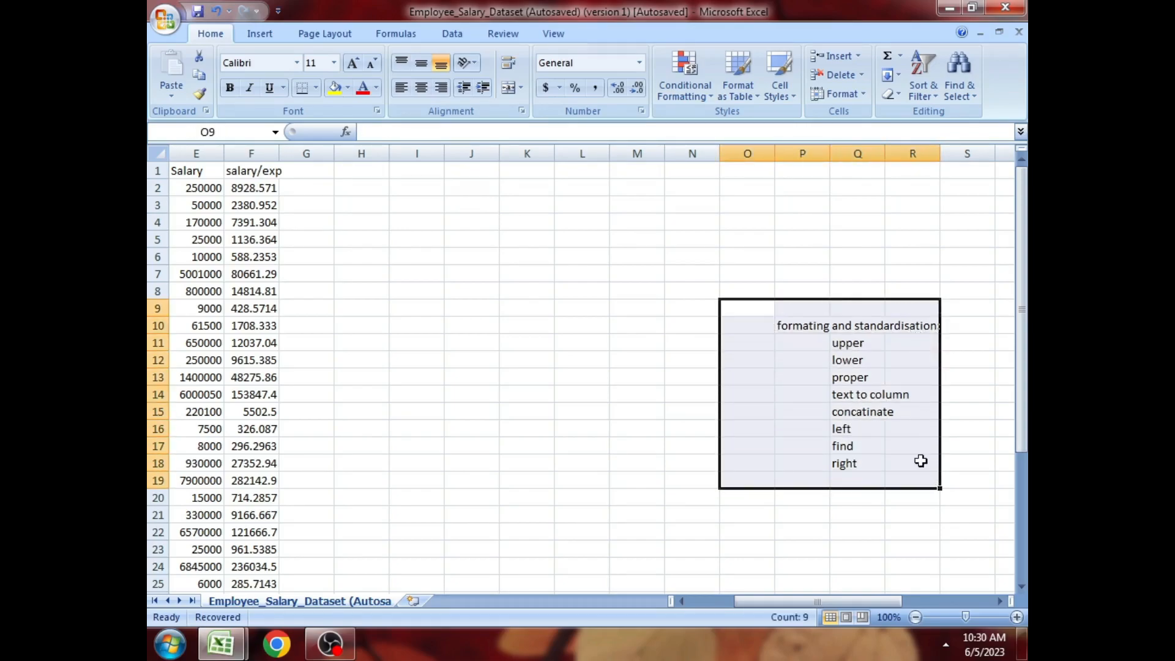
click(659, 340)
- Enter the header upper_data in cell G1 and widen column G to fit it
mouse_move(803, 596)
mouse_down()
mouse_move(759, 596)
mouse_move(817, 597)
mouse_up()
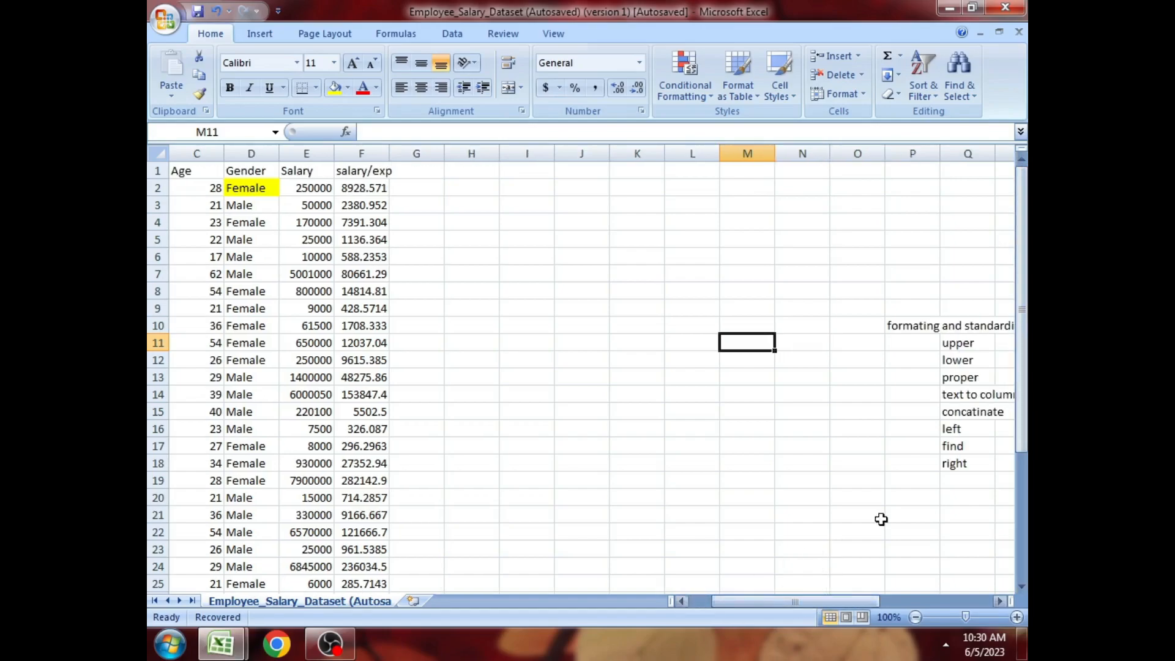
click(959, 350)
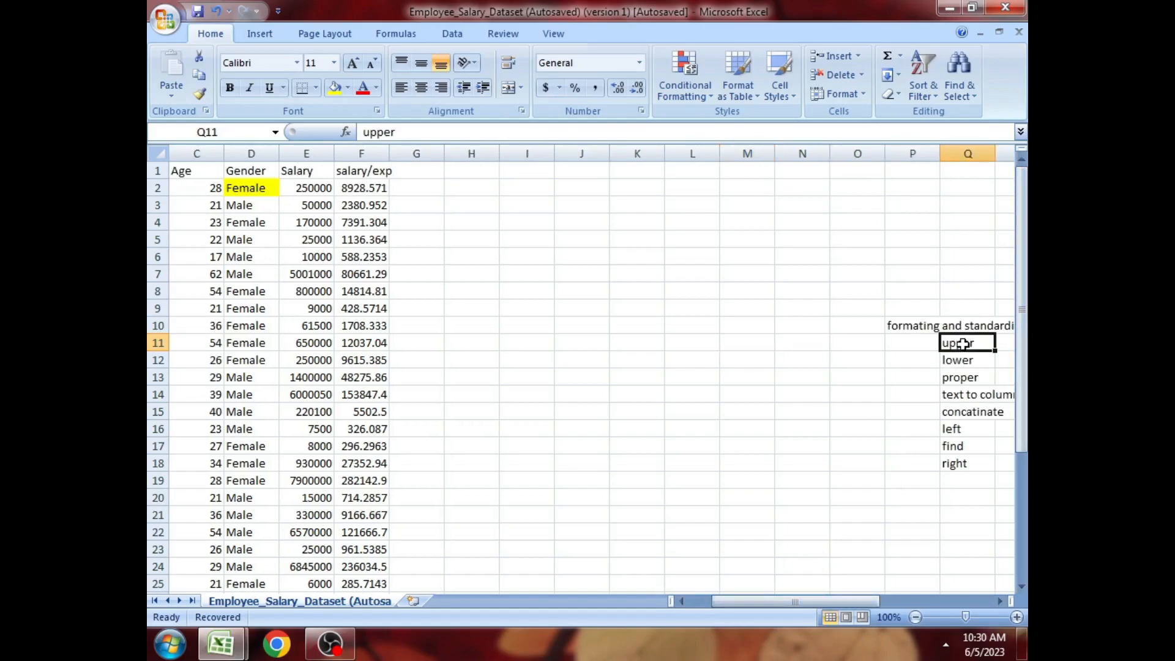
click(418, 177)
double_click(419, 175)
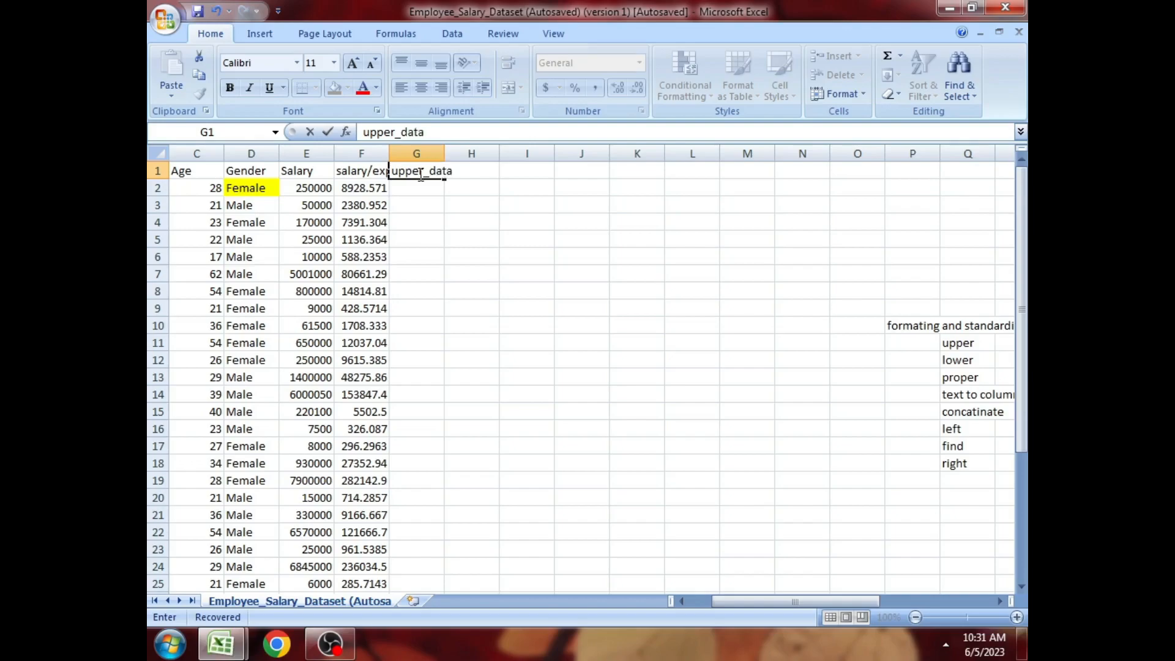
click(433, 198)
drag(443, 157, 483, 157)
- Enter the formula =UPPER(D2) in cell G2 to convert the gender value to uppercase
double_click(420, 188)
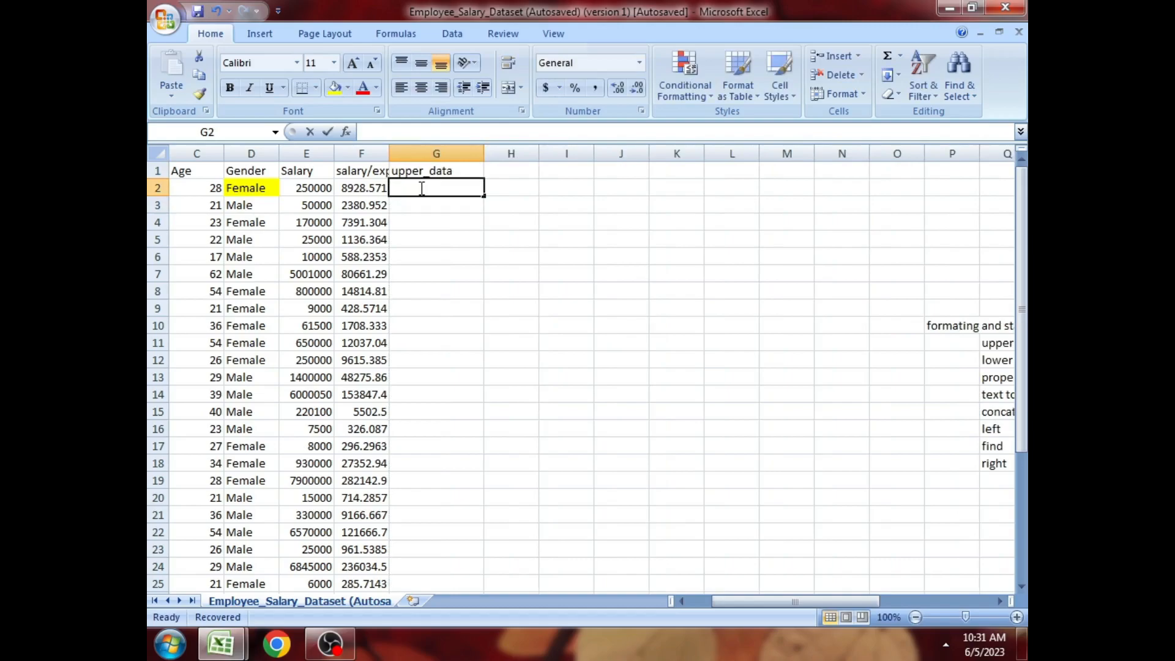
text(=u)
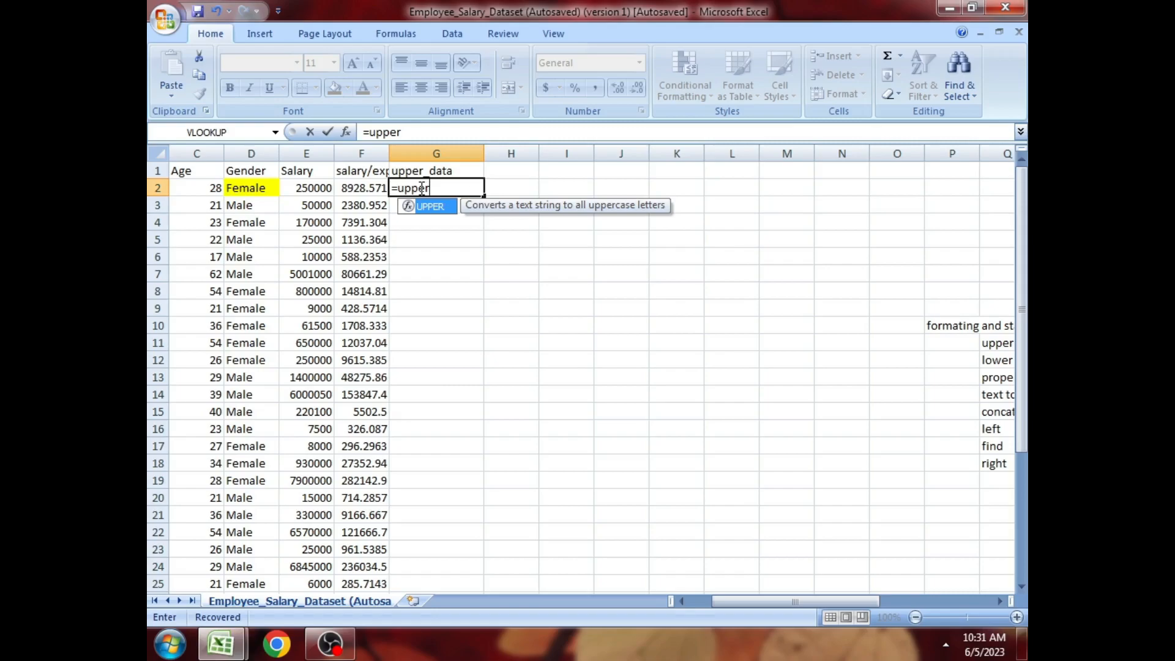
text(pper)
double_click(426, 207)
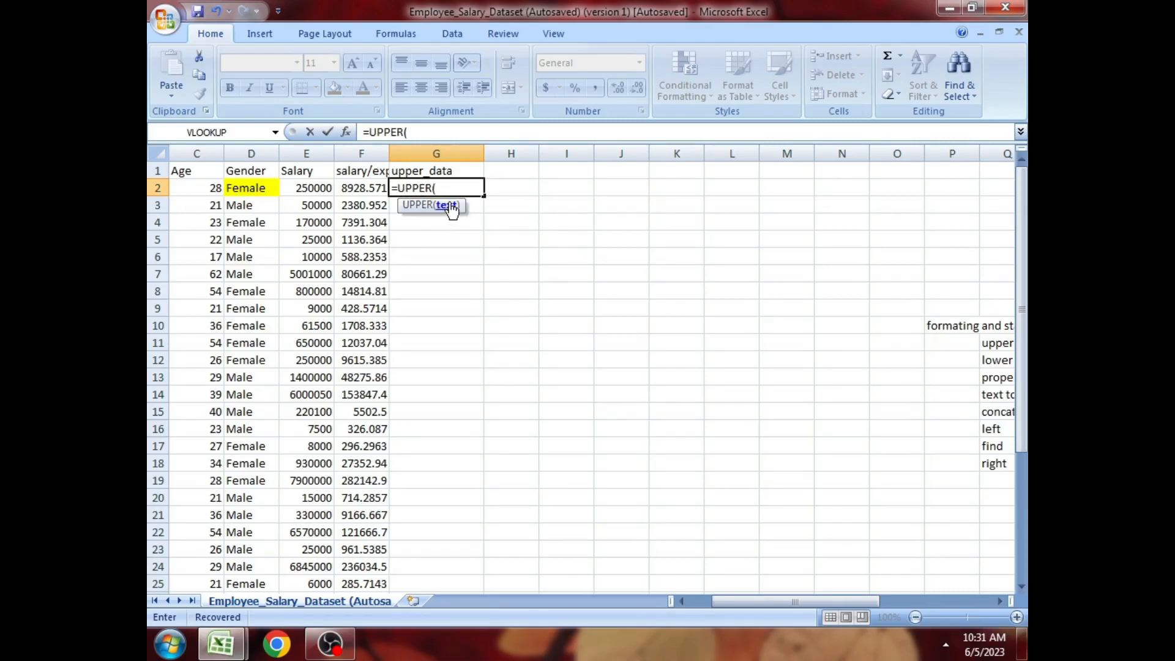
click(251, 190)
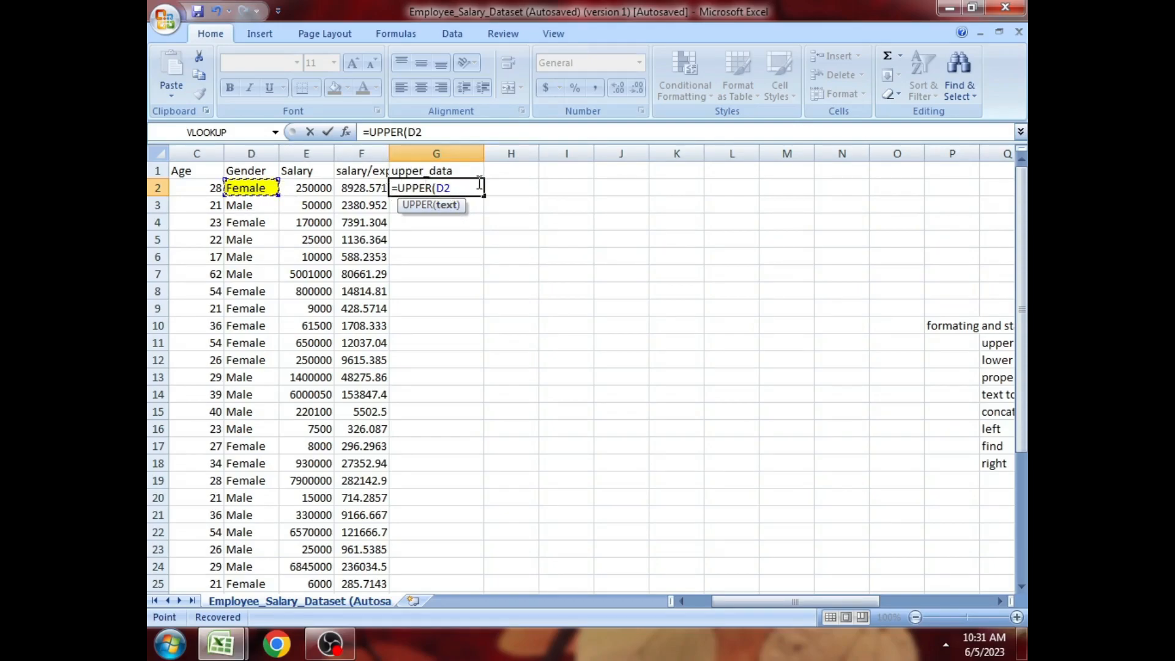
key(Return)
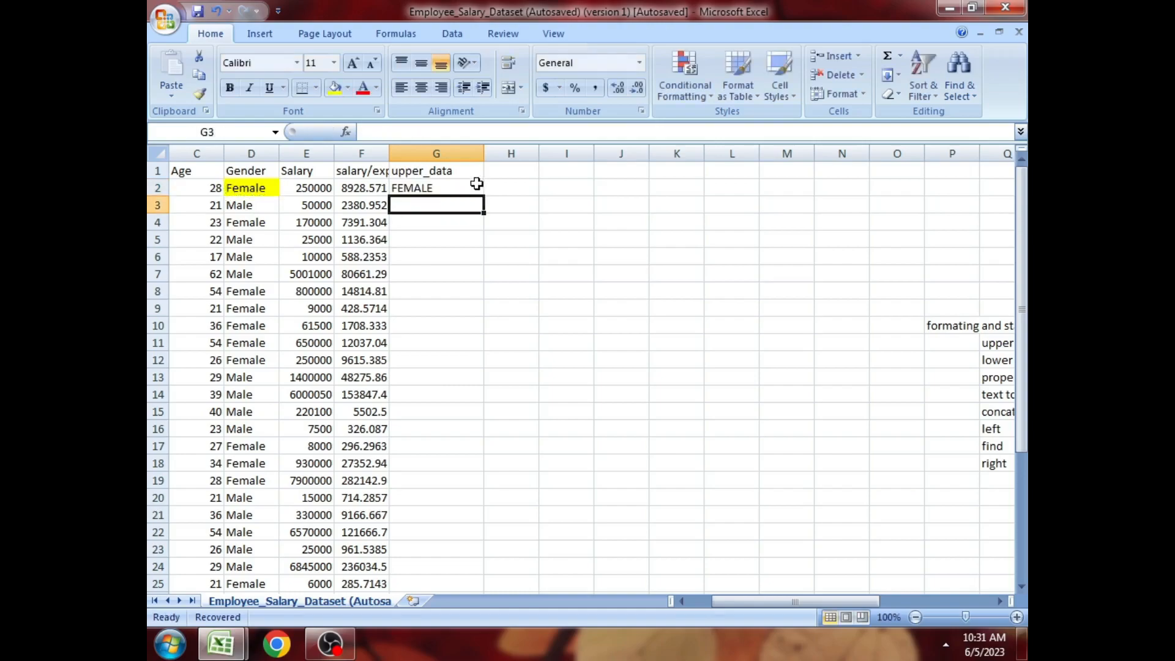
double_click(443, 188)
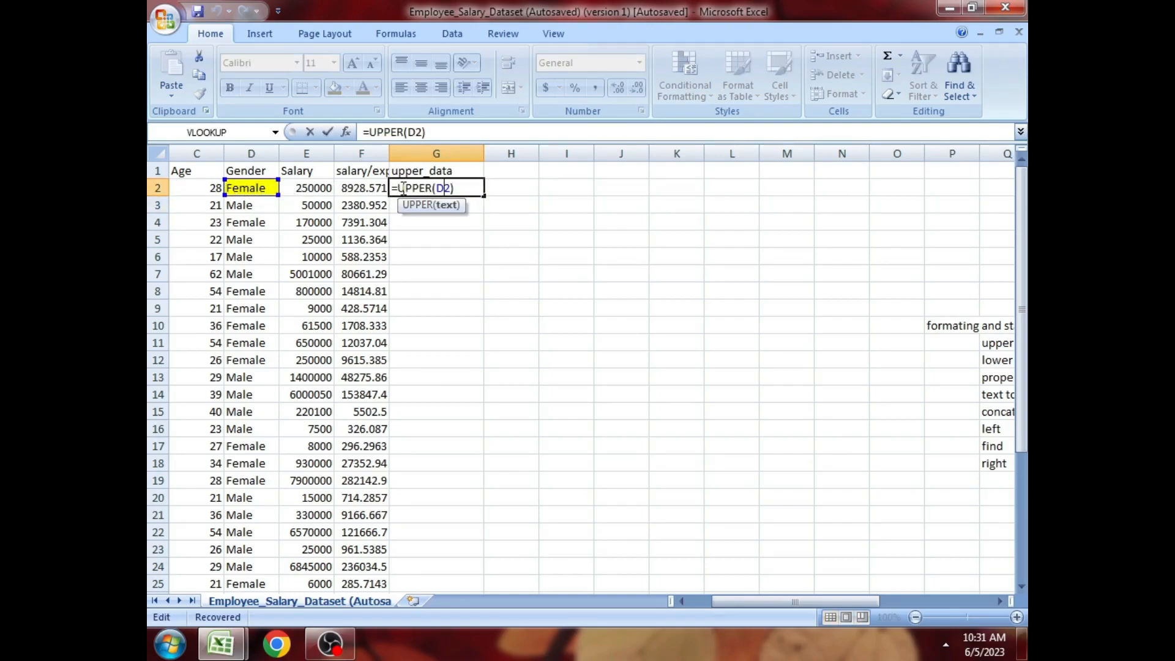
key(Return)
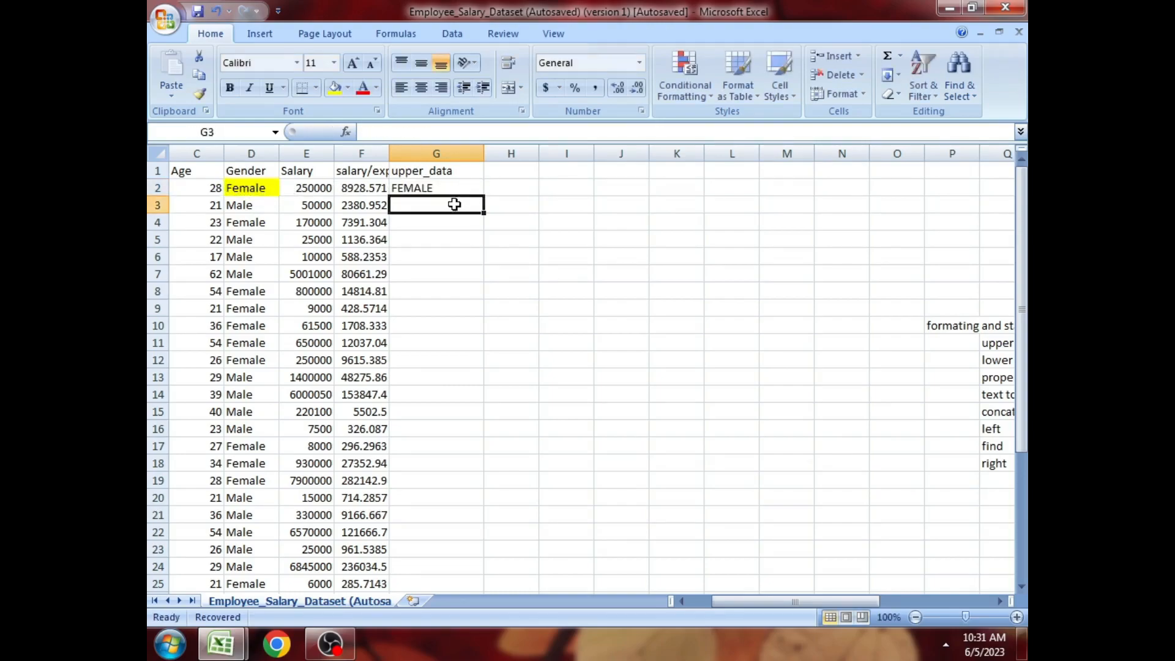
- Fill the UPPER formula from G2 down the upper_data column to row 36
click(456, 193)
click(245, 185)
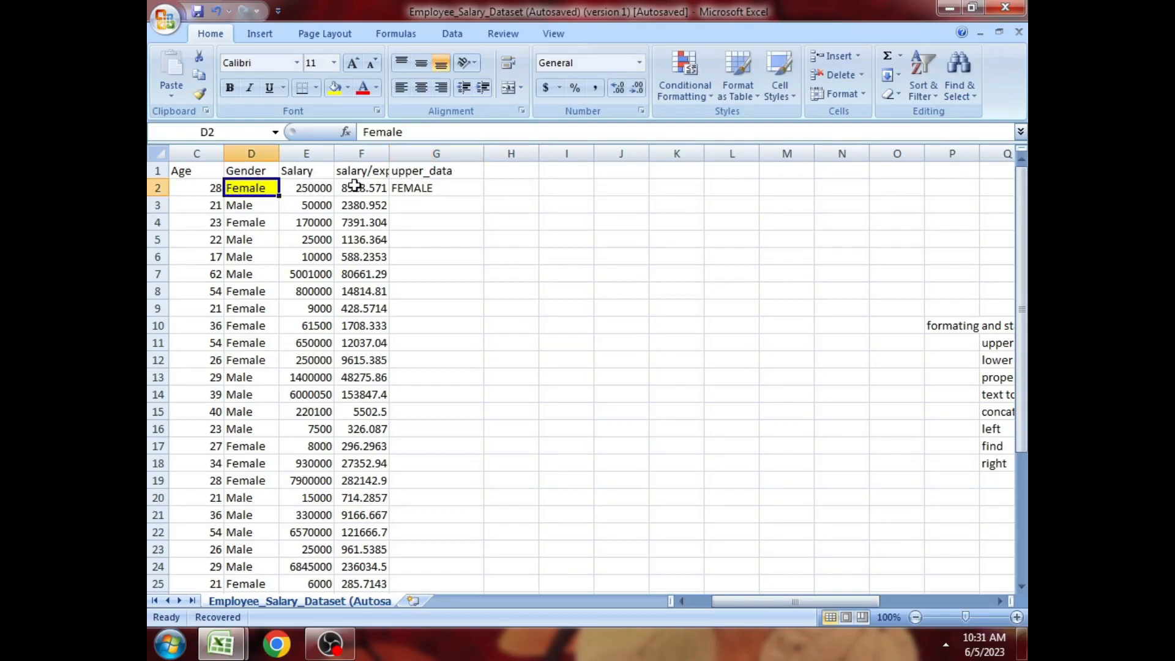
click(408, 185)
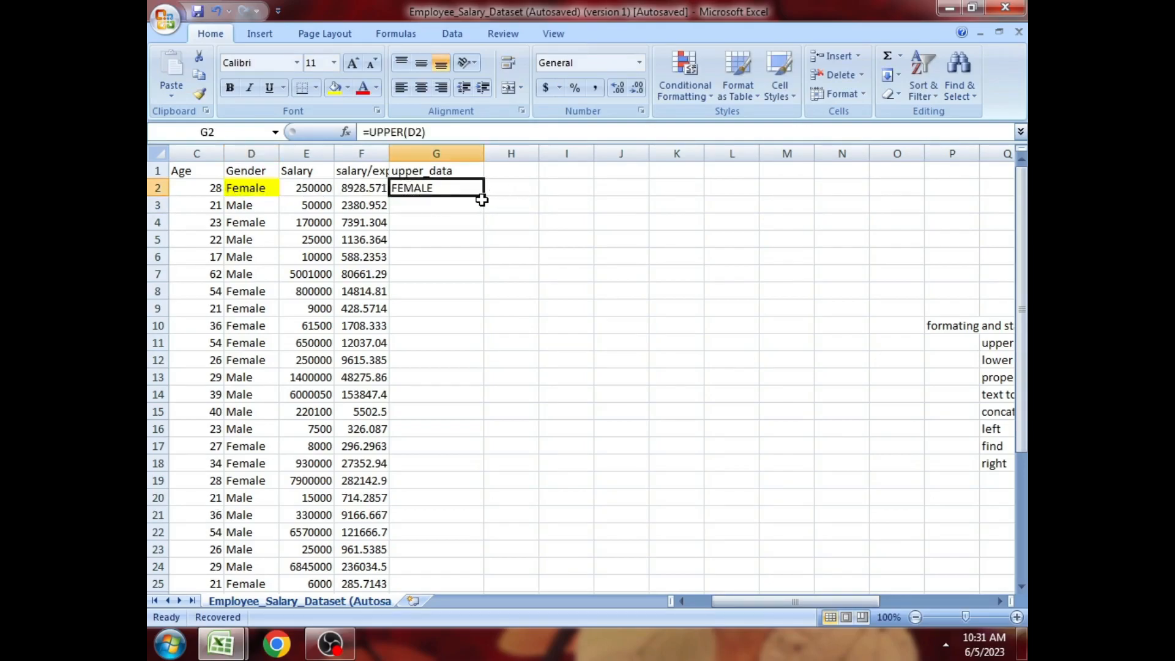
drag(484, 196, 491, 574)
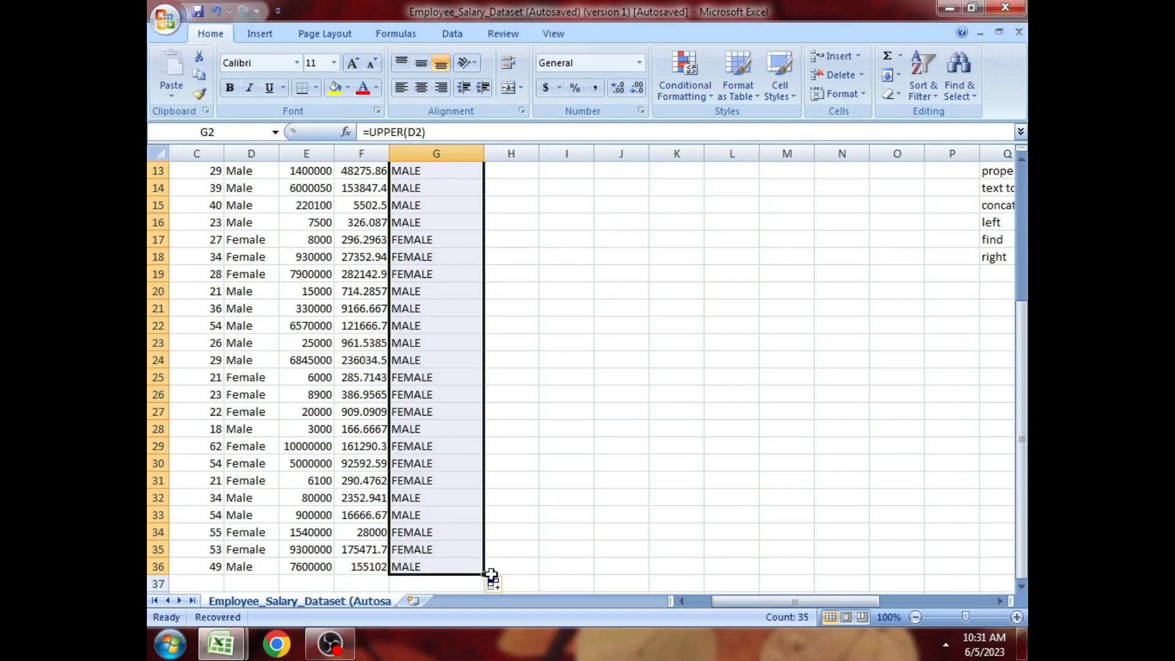
click(534, 297)
drag(1021, 440, 1021, 306)
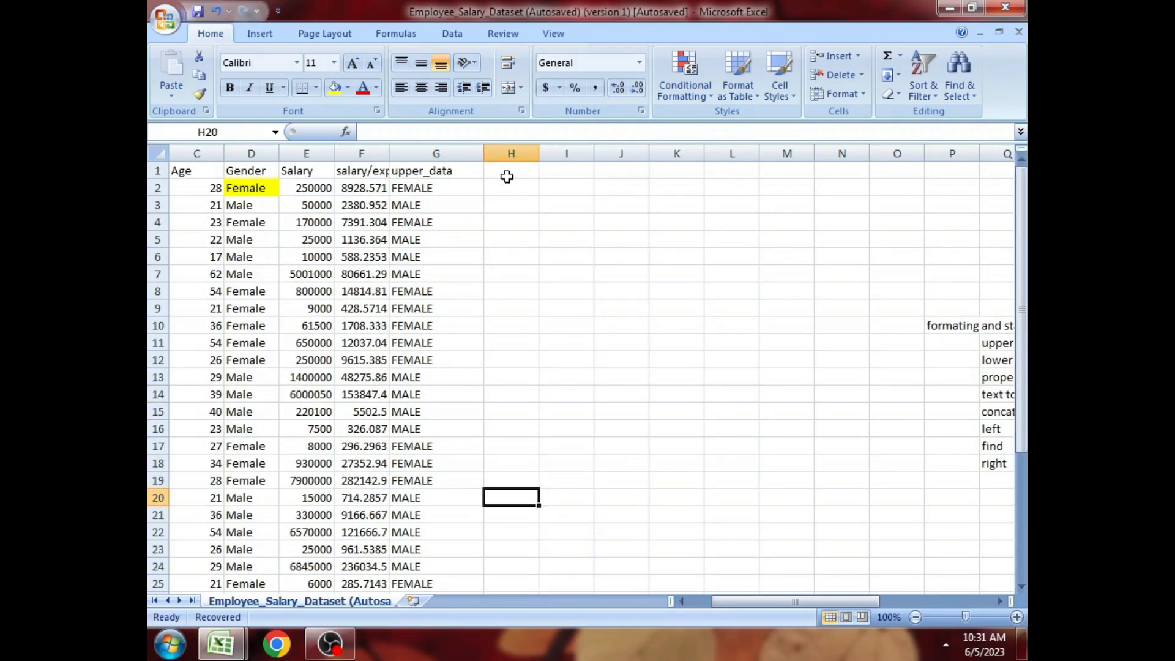
click(508, 171)
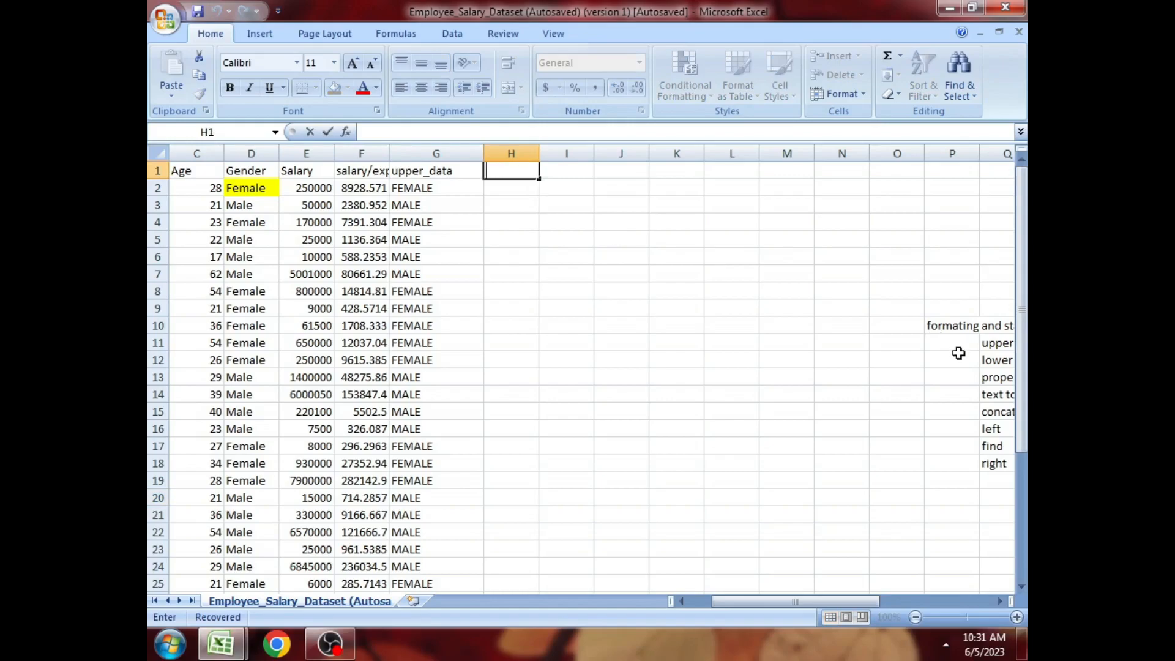
drag(836, 604, 849, 597)
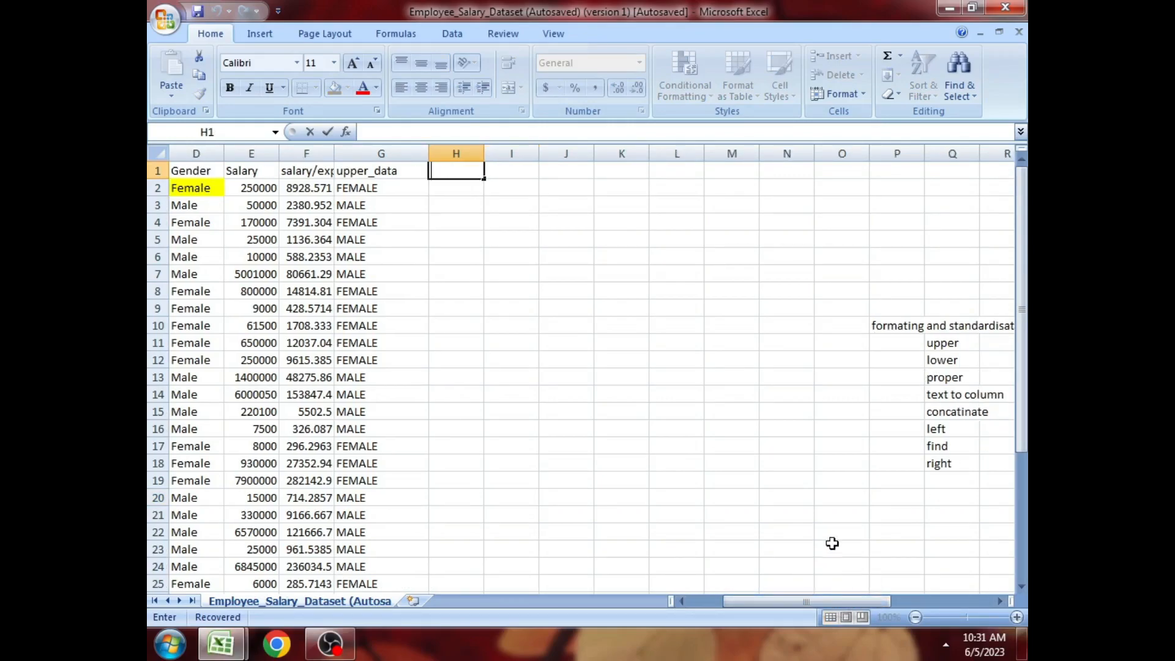
click(952, 345)
click(949, 361)
double_click(949, 360)
drag(958, 360, 914, 361)
click(896, 366)
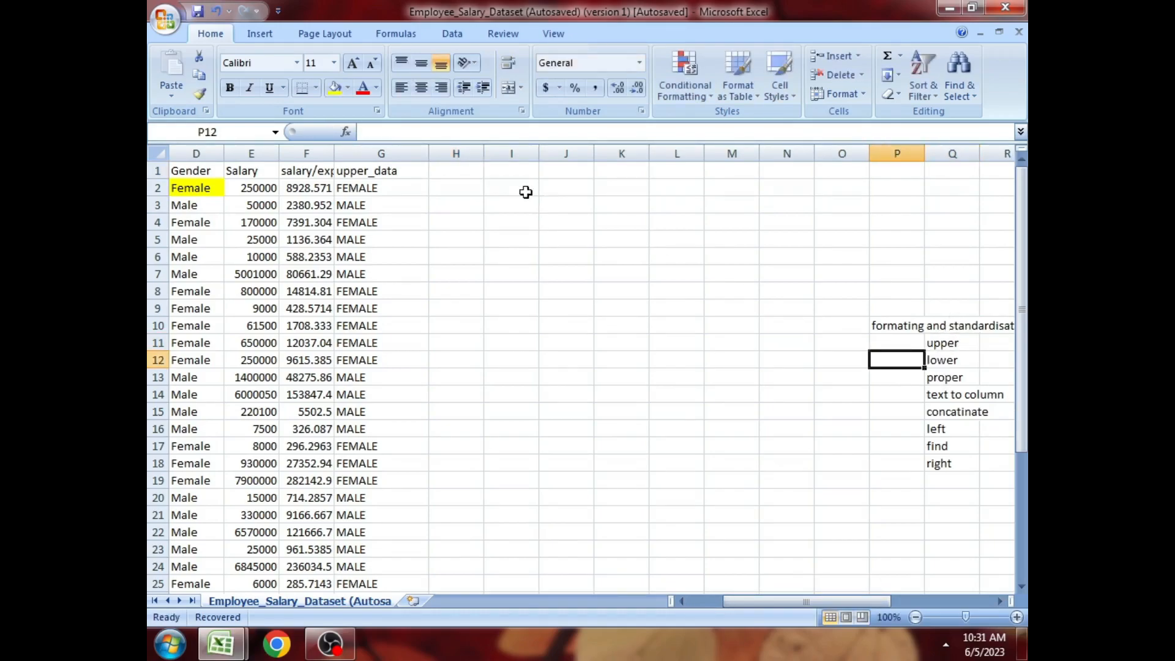
- Enter the header lower_data in cell H1 and widen column H to fit it
double_click(459, 171)
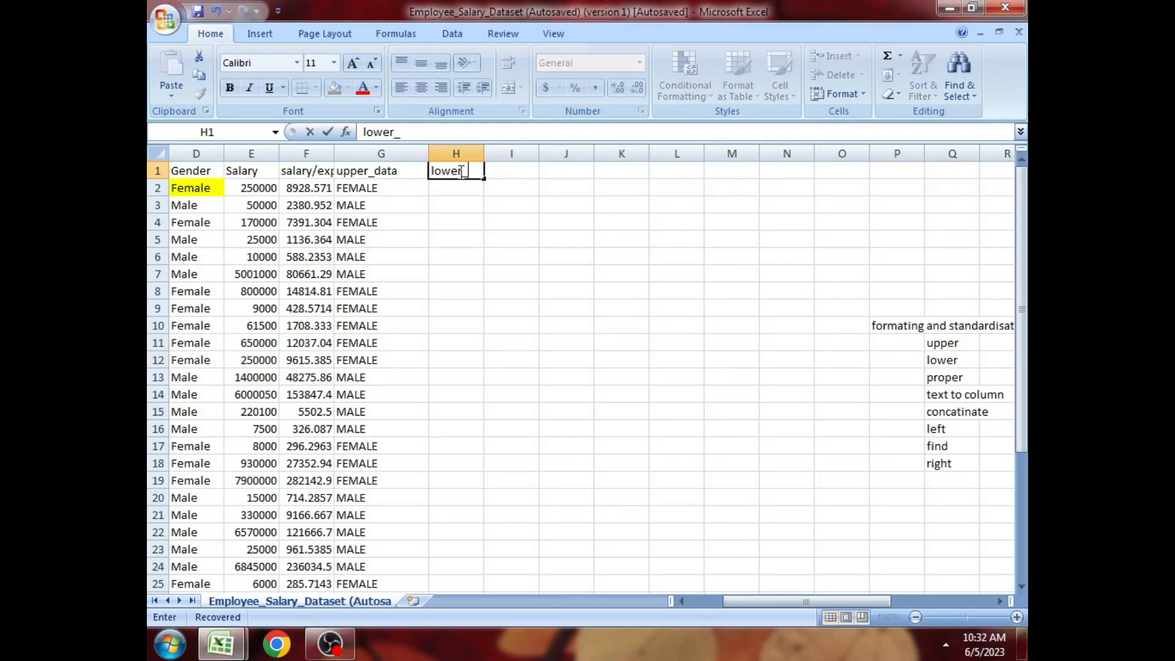
text(lower_data)
key(Return)
drag(483, 153, 506, 154)
- Enter the formula =LOWER(D2) in cell H2 to convert the gender value to lowercase
double_click(472, 185)
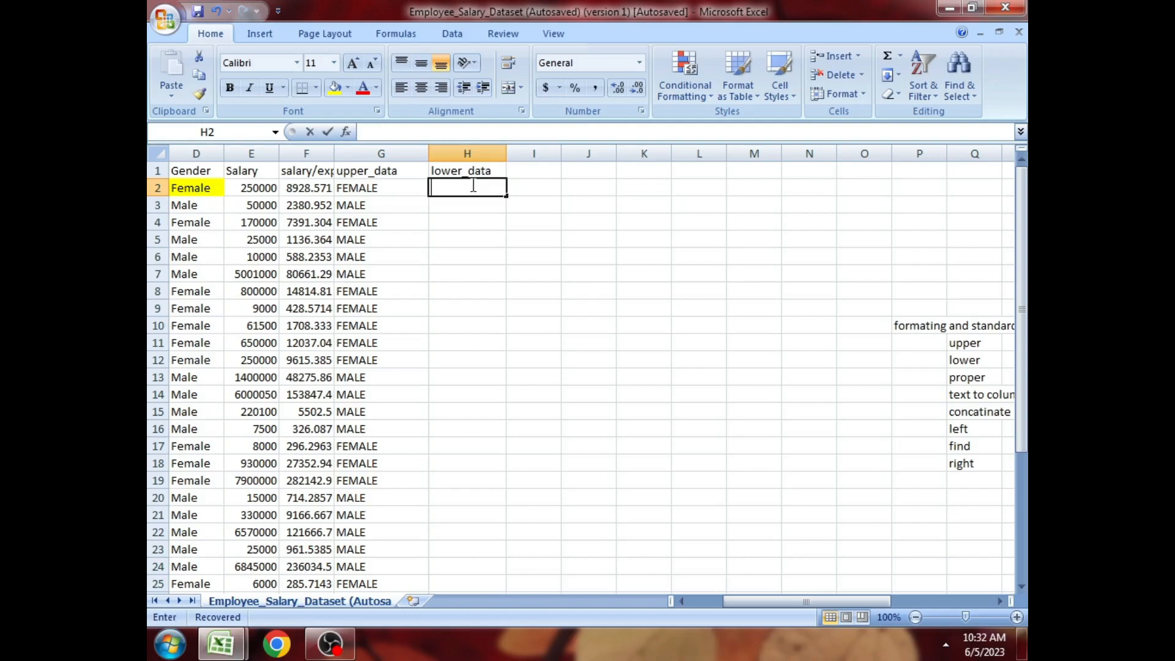
text(=)
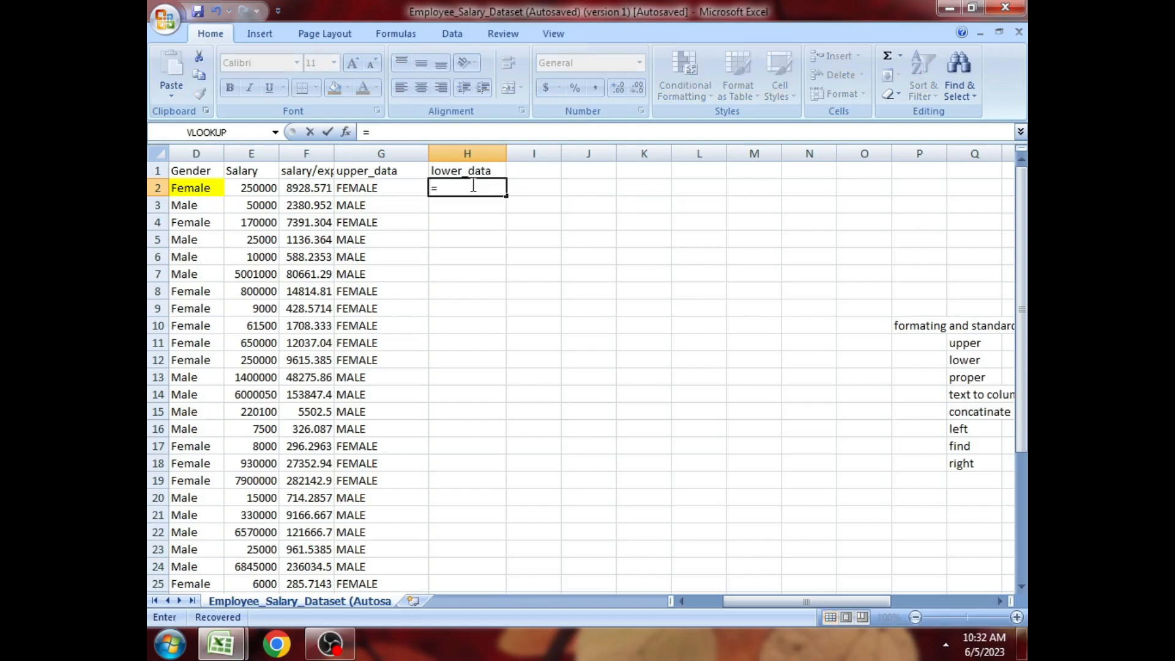
text(lowe)
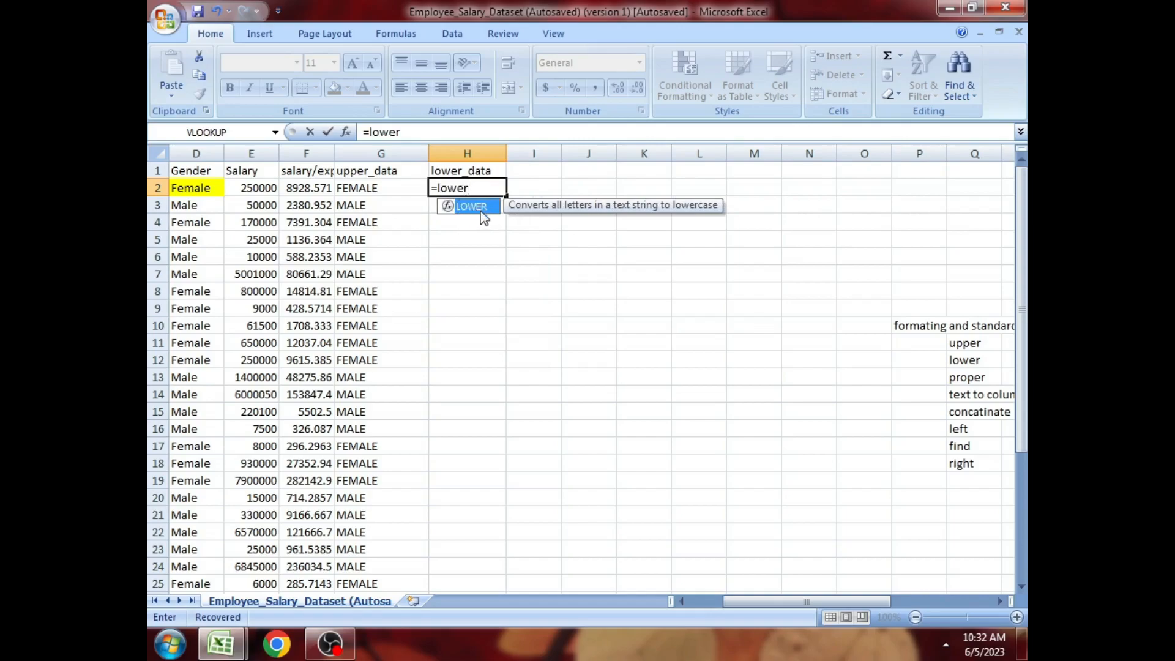
text(r)
double_click(480, 207)
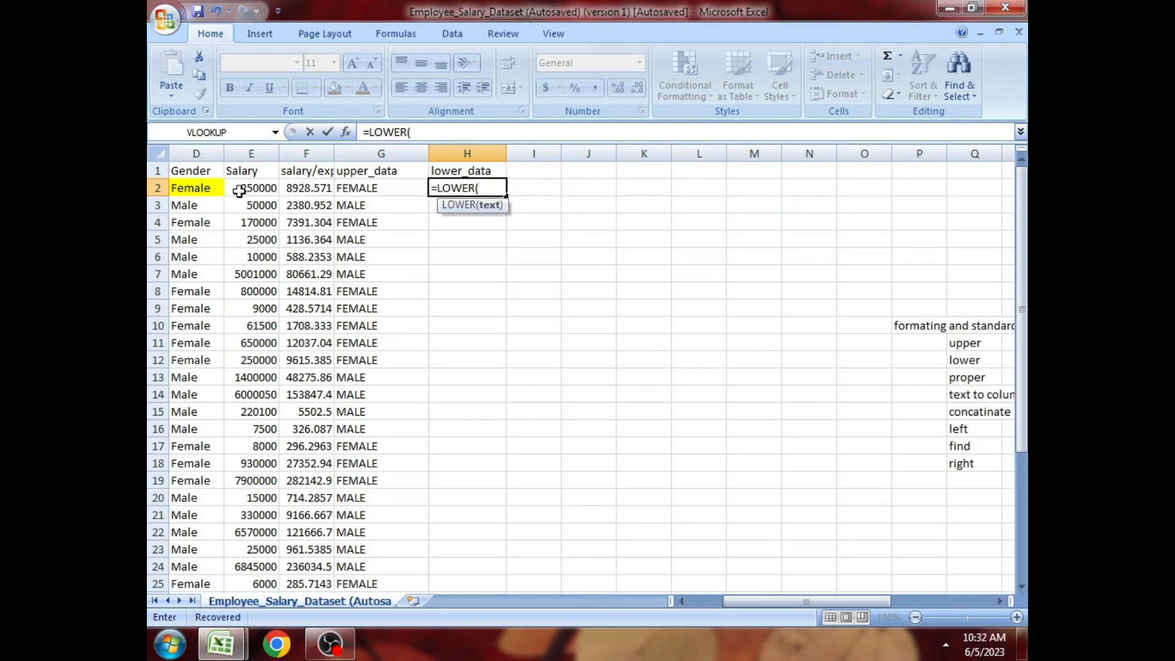
click(202, 188)
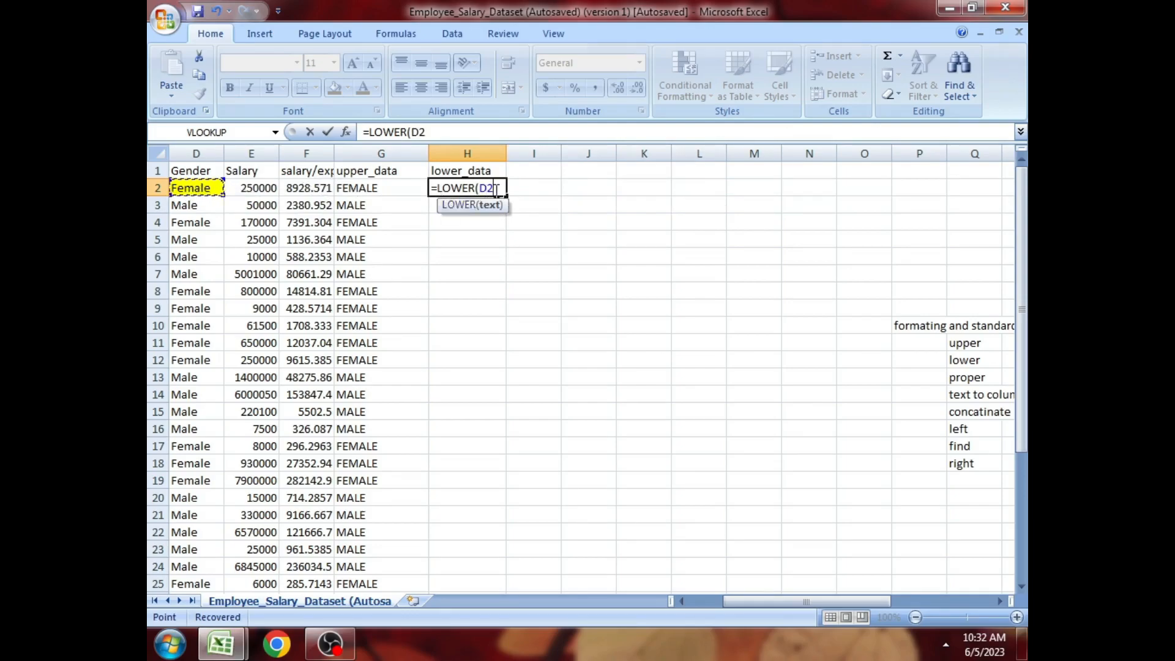
key(Return)
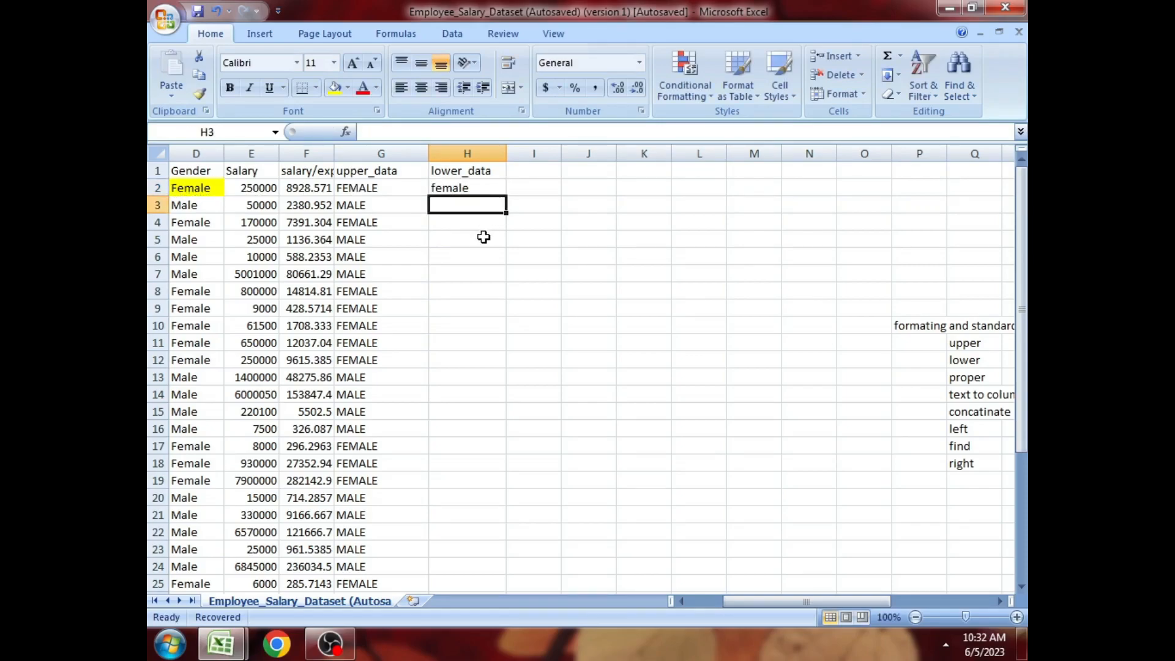
- Fill the LOWER formula from H2 down the lower_data column to the last employee row
click(469, 188)
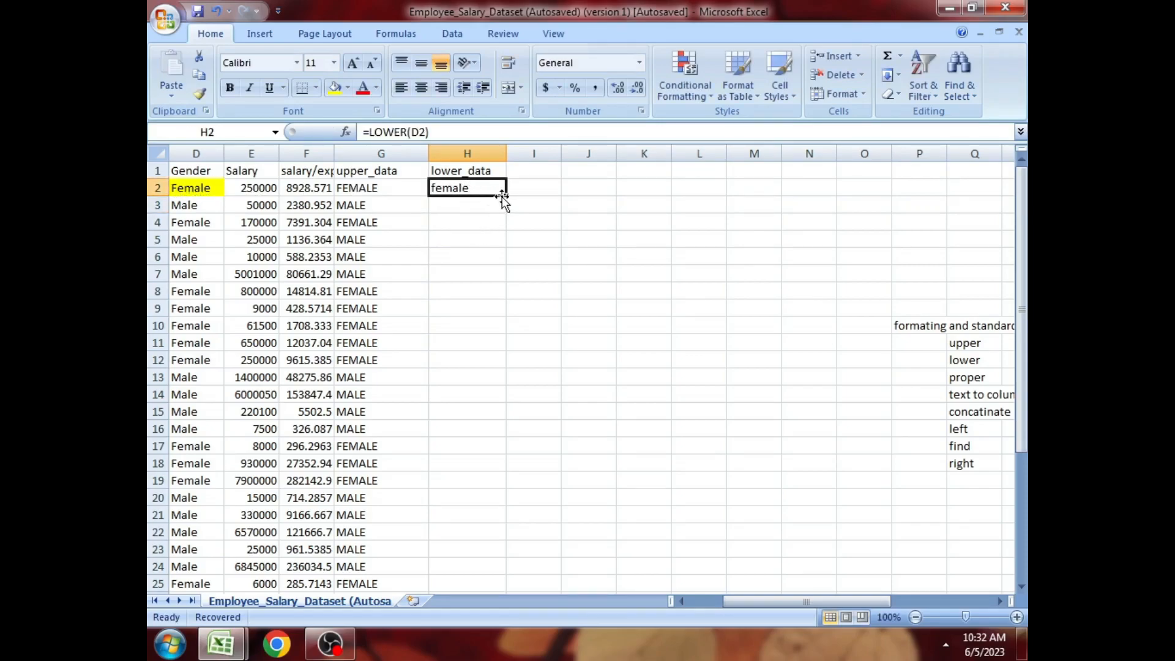
drag(507, 195, 524, 571)
click(564, 412)
drag(1020, 575, 1021, 446)
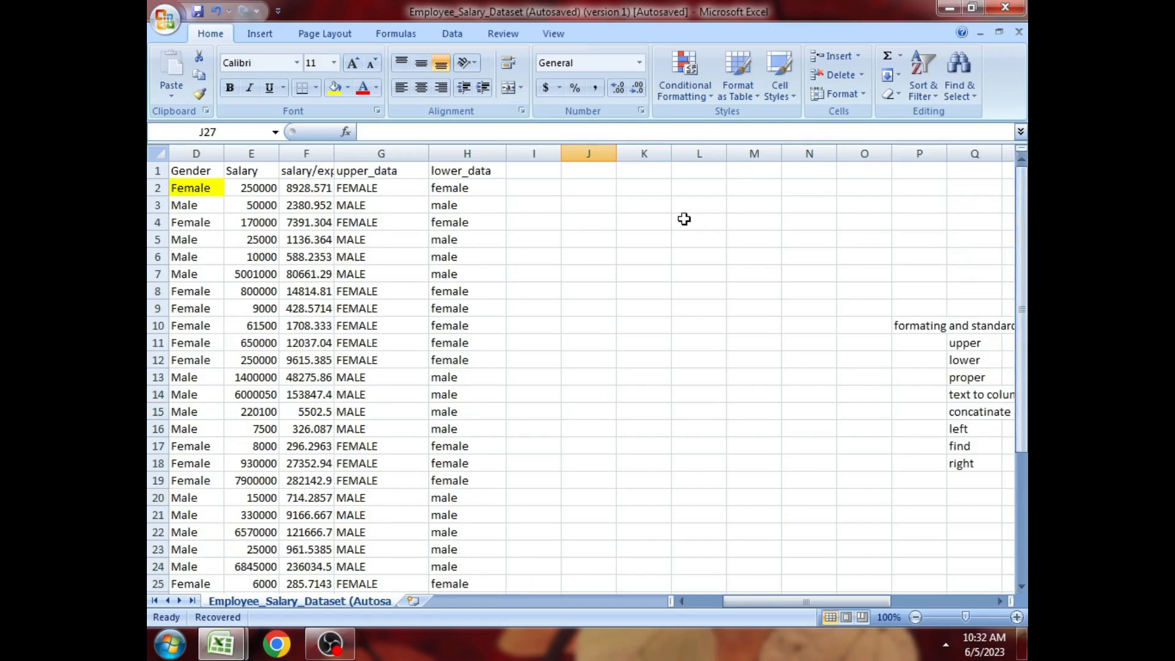
- Compare the lower_data values with the original Gender values in several rows
click(466, 187)
click(211, 187)
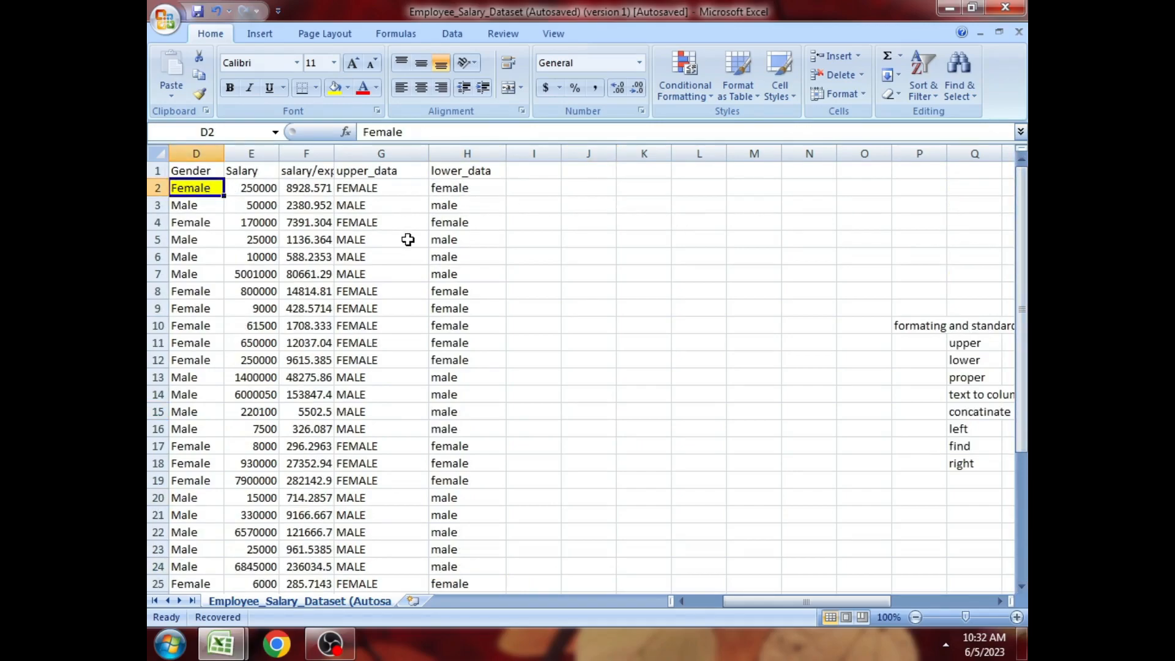
click(459, 240)
click(190, 244)
click(192, 258)
click(459, 253)
click(465, 278)
click(202, 274)
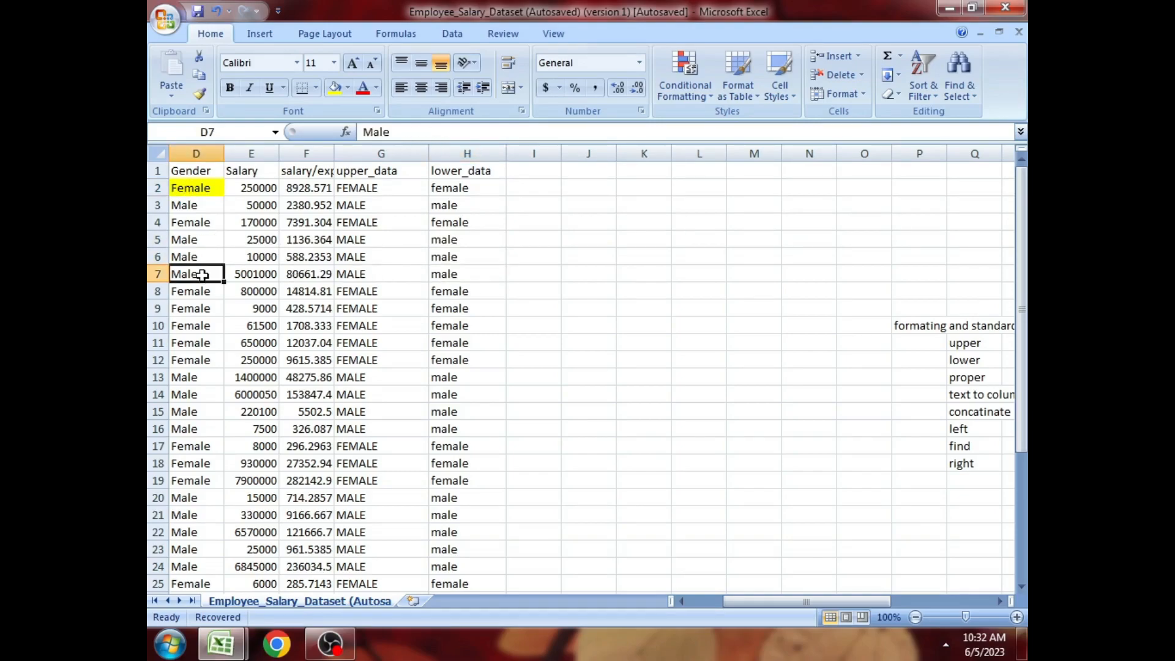
click(199, 366)
click(452, 358)
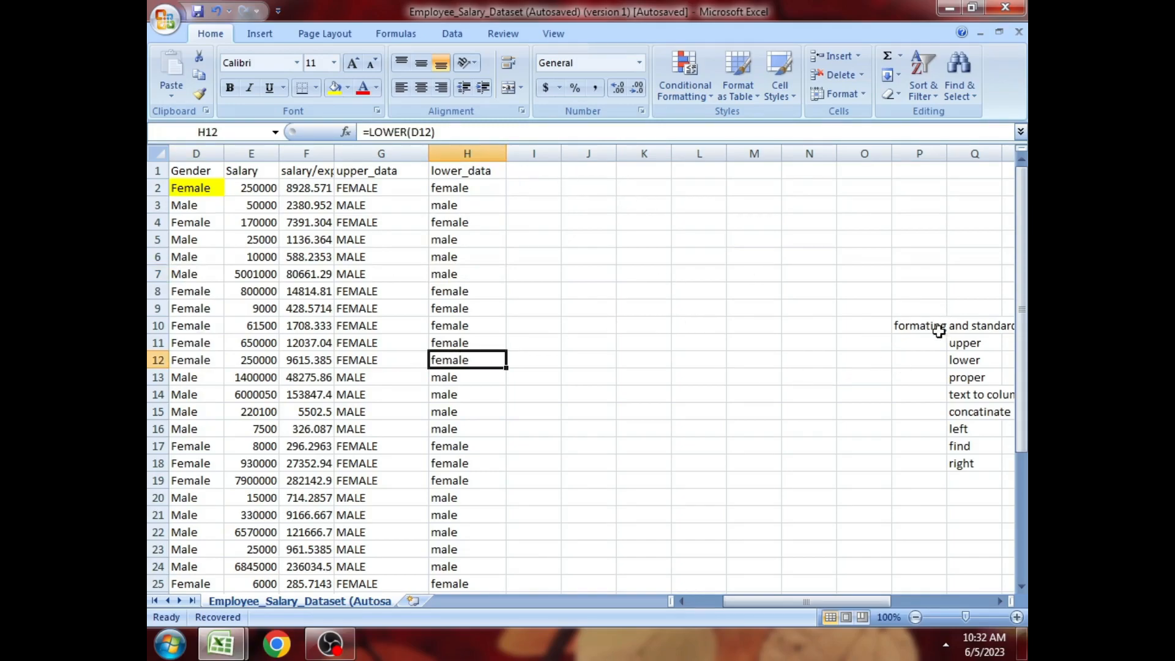
- Enter the header proper_data in cell I1 and widen column I to fit it
click(990, 378)
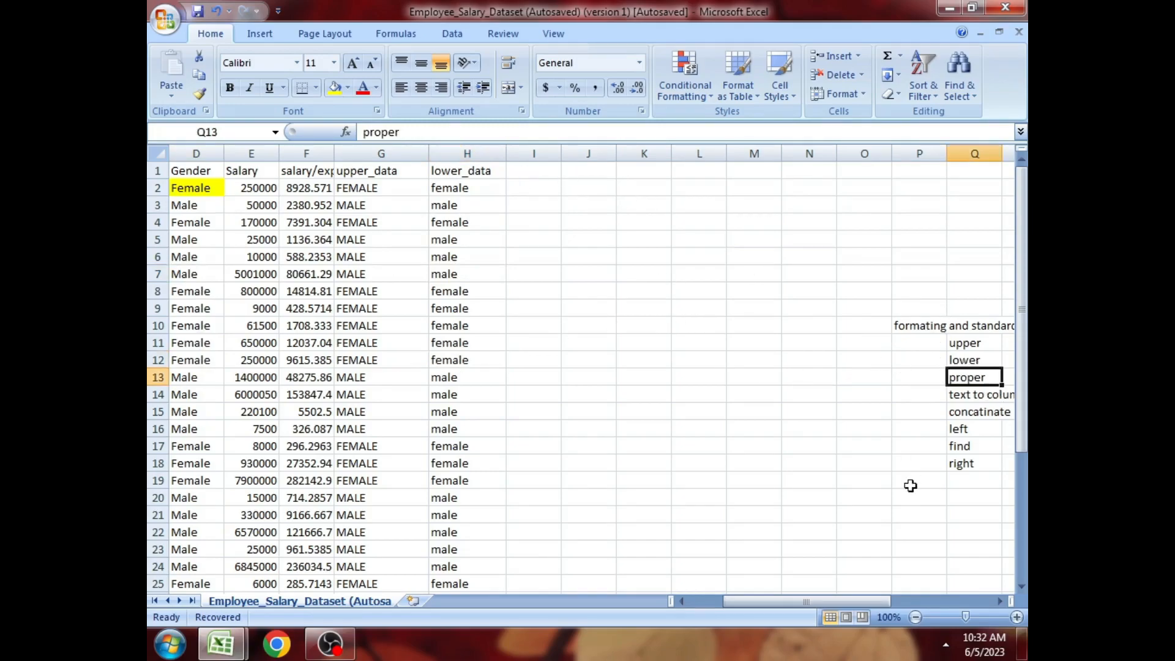
drag(873, 601, 906, 601)
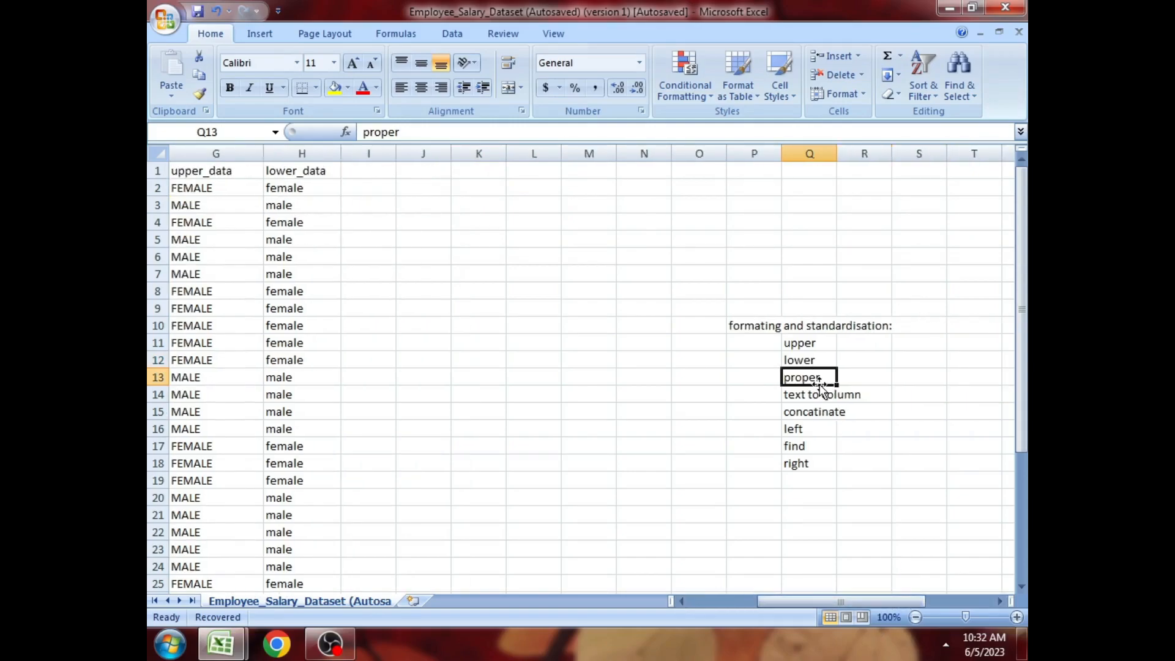
drag(823, 601, 765, 602)
double_click(633, 174)
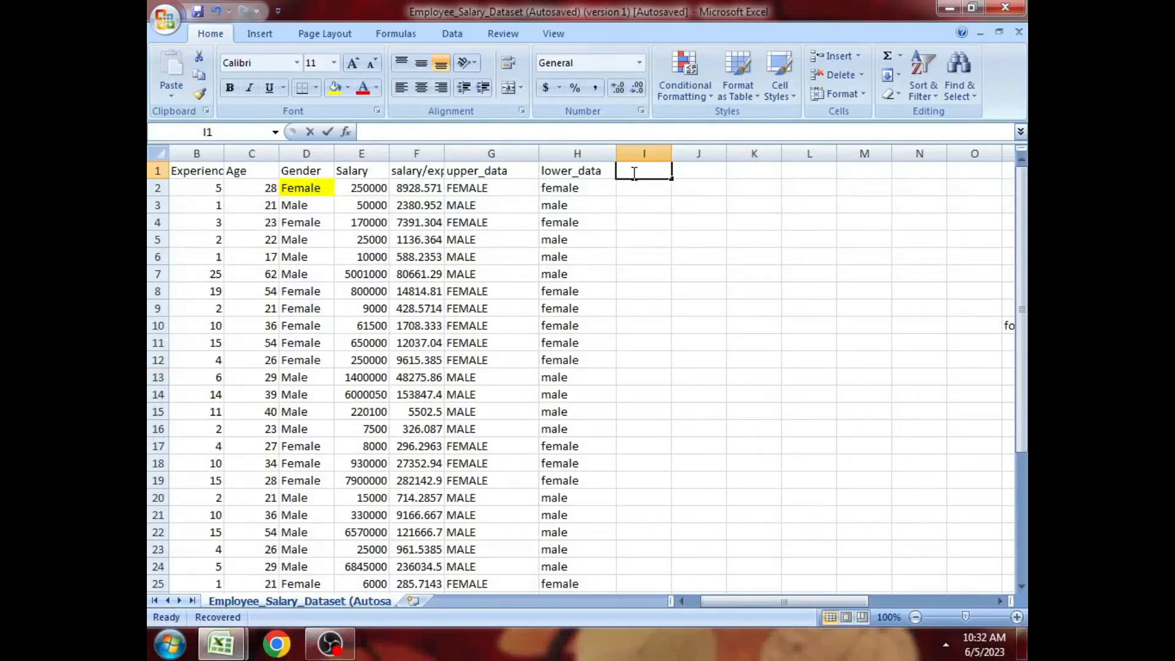
text(proper_data)
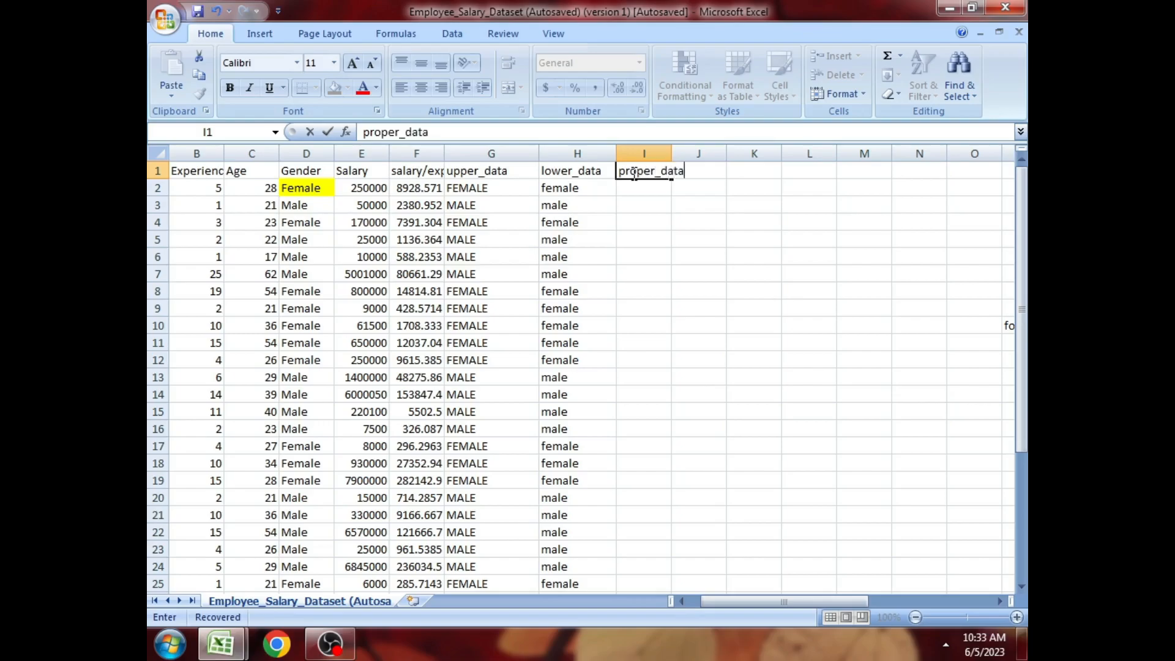
click(647, 191)
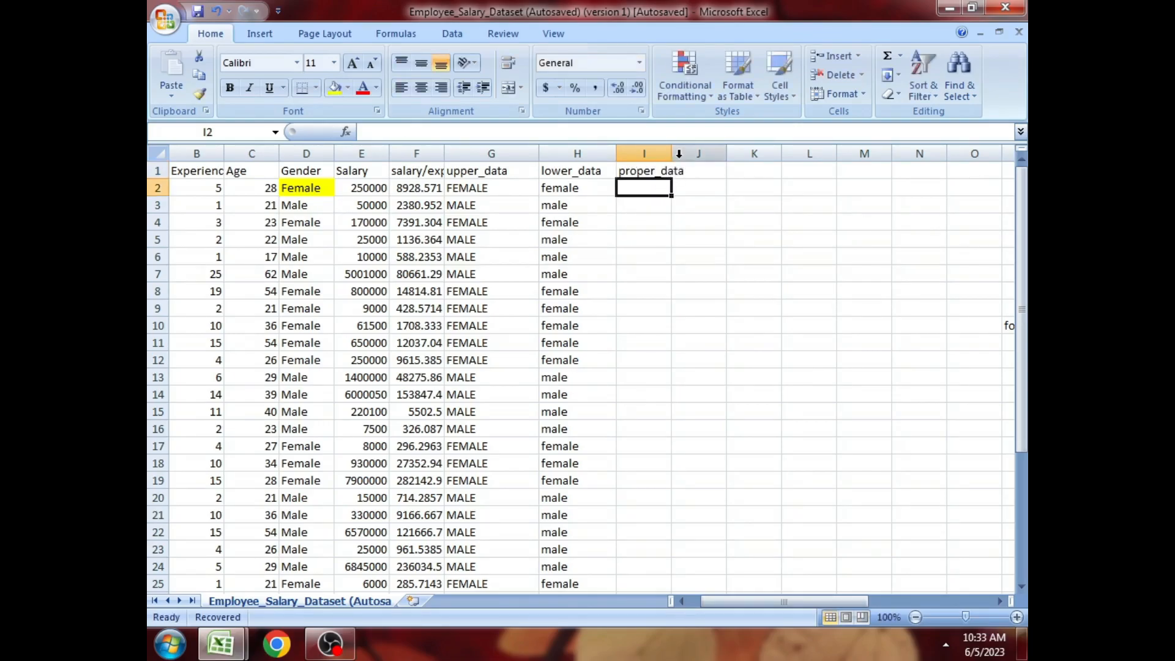
drag(672, 153, 703, 152)
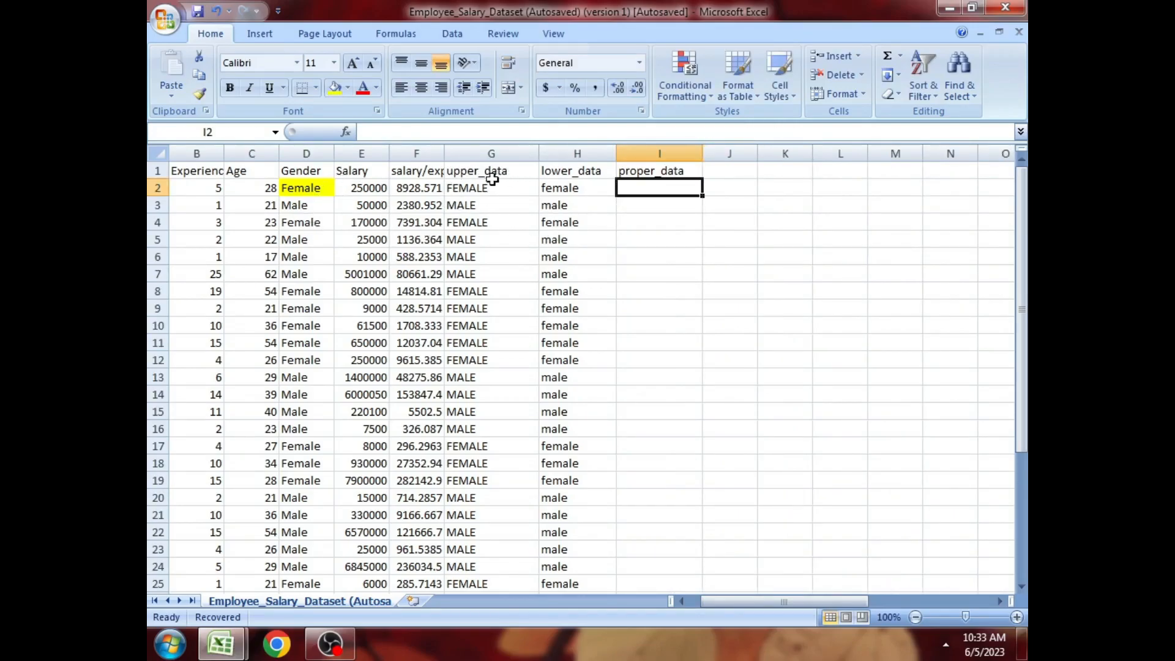
- Enter the formula =PROPER(G2) in cell I2 to convert the uppercase gender value to proper case
click(473, 190)
click(646, 188)
click(507, 186)
click(644, 189)
double_click(645, 190)
text(=prop)
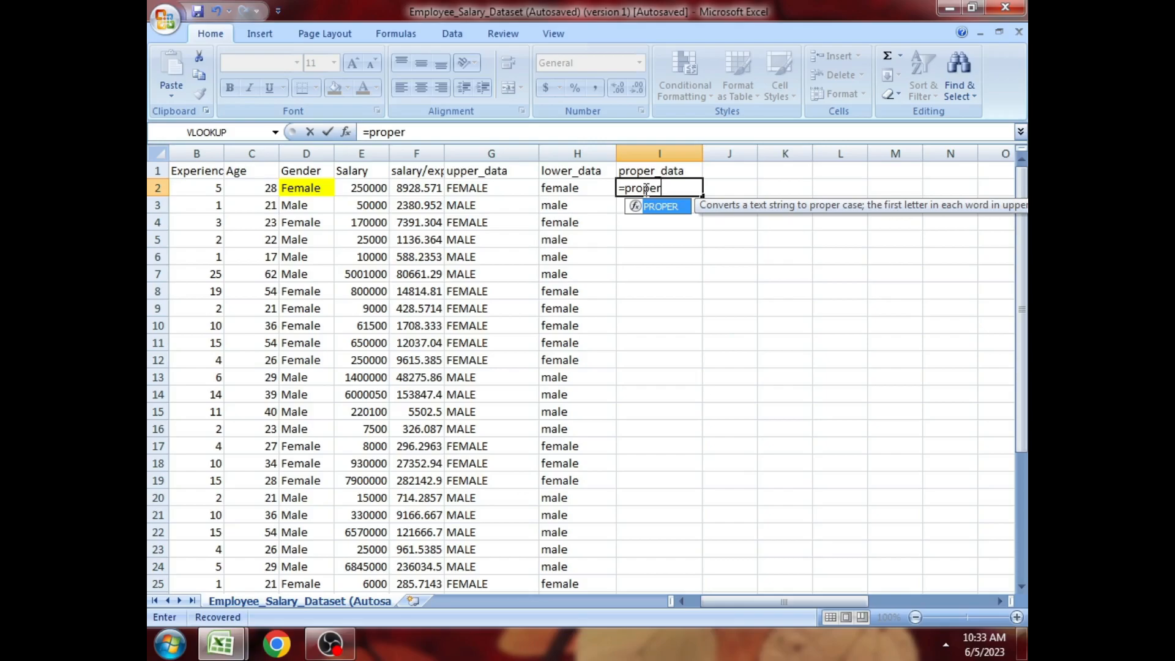
text(er)
double_click(665, 214)
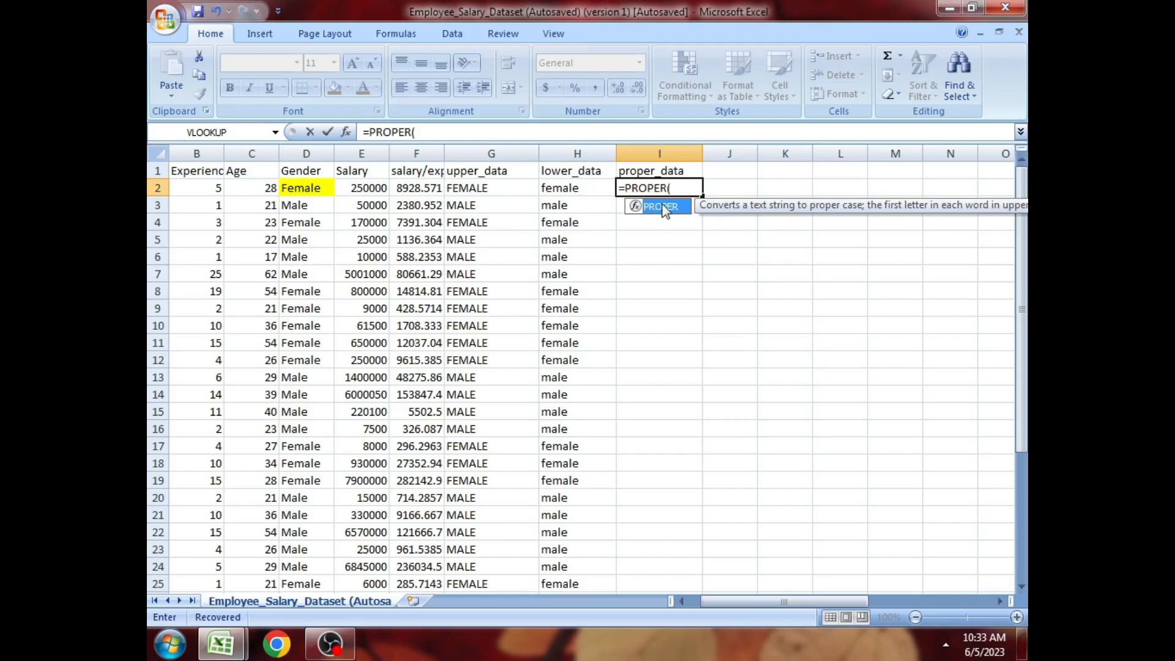
click(470, 187)
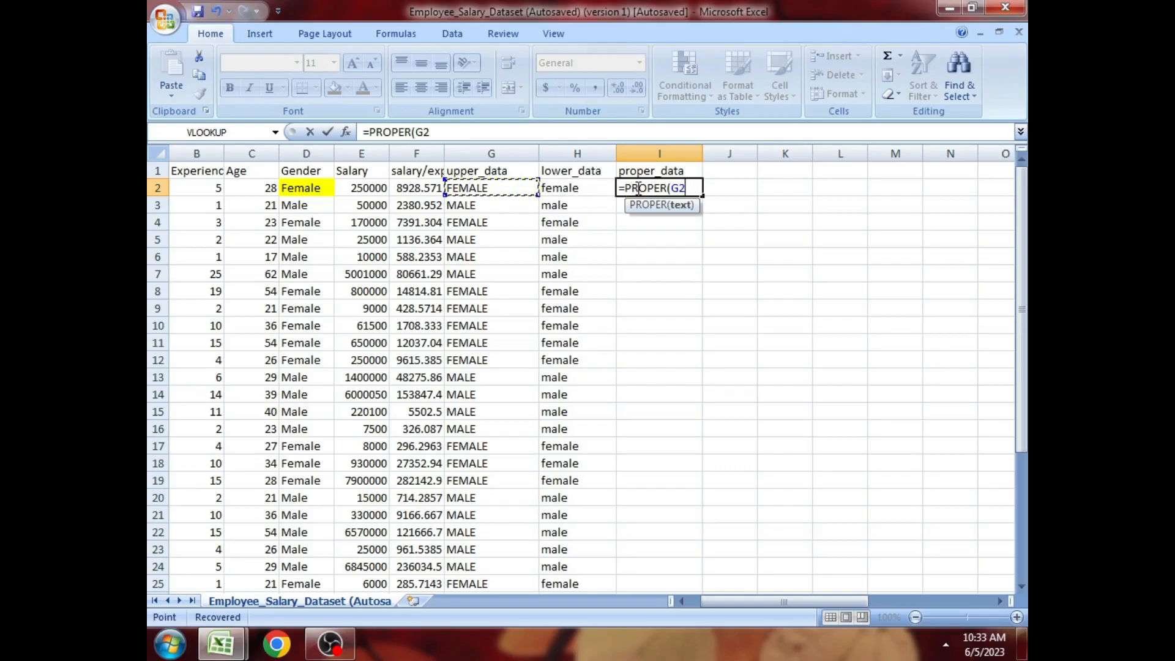
key(Return)
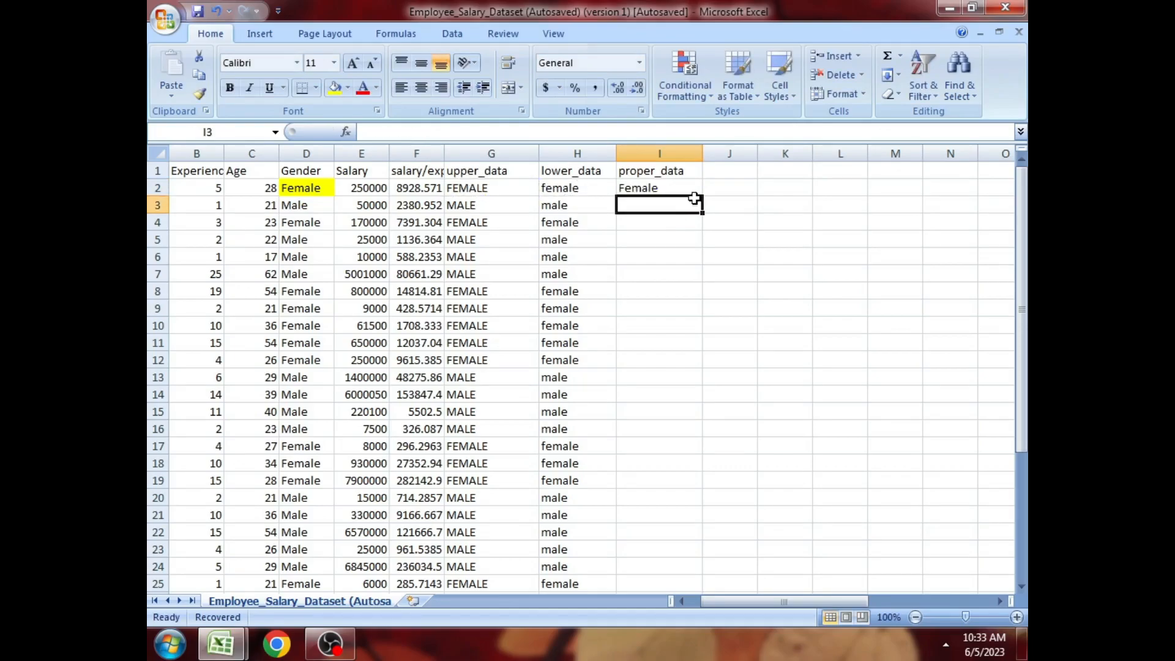
double_click(646, 186)
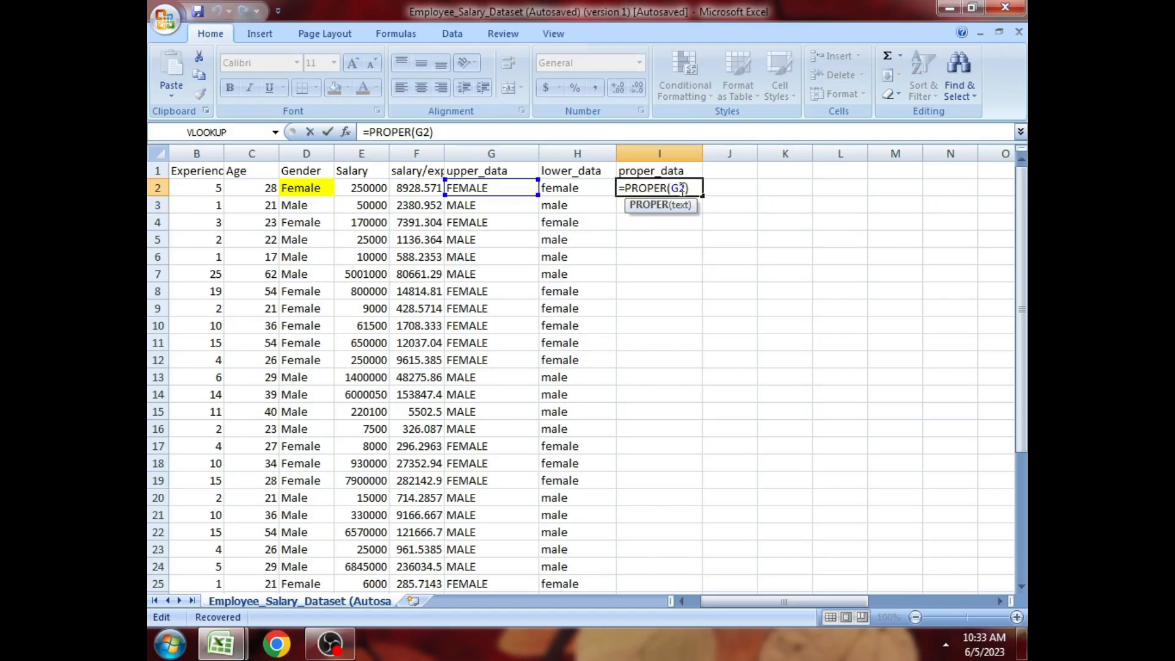
key(Return)
- Fill the PROPER formula from I2 down the proper_data column to the last employee row
click(683, 188)
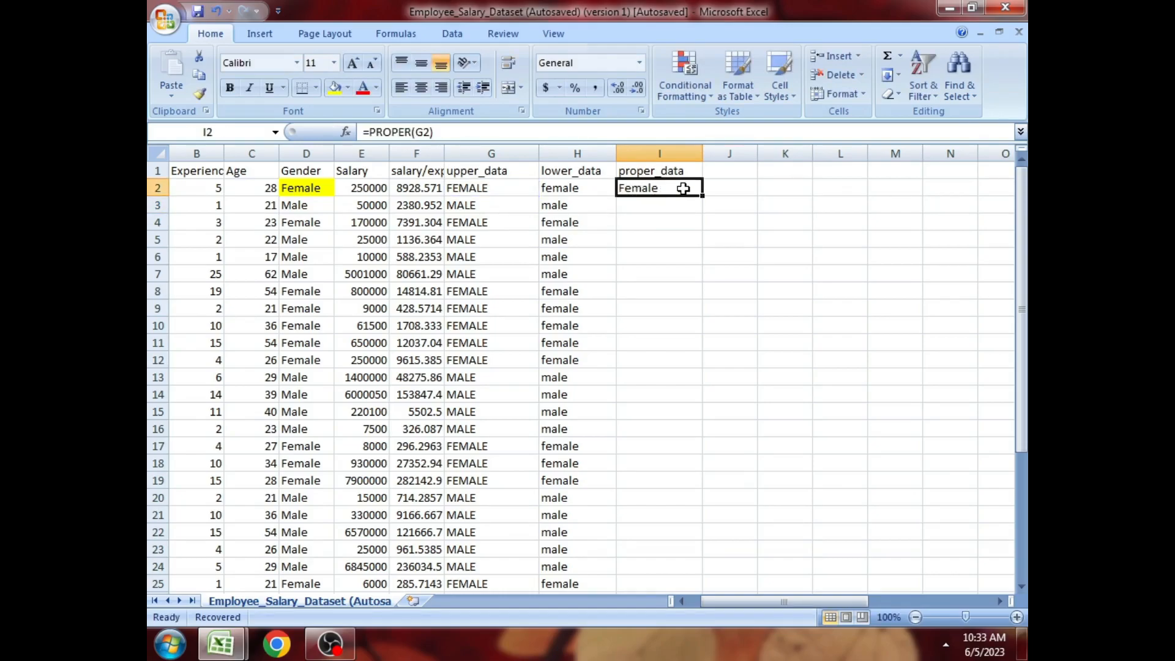
drag(703, 194, 710, 562)
click(660, 507)
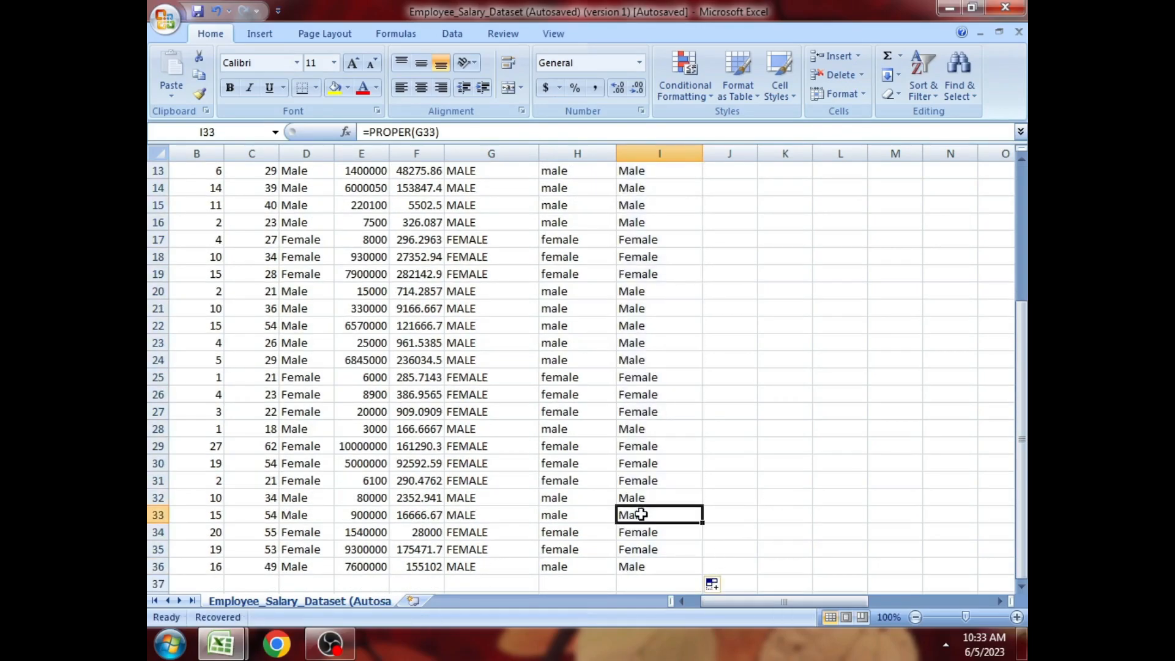
- Compare the proper_data values with the upper_data and Gender values in the last few employee rows
click(640, 568)
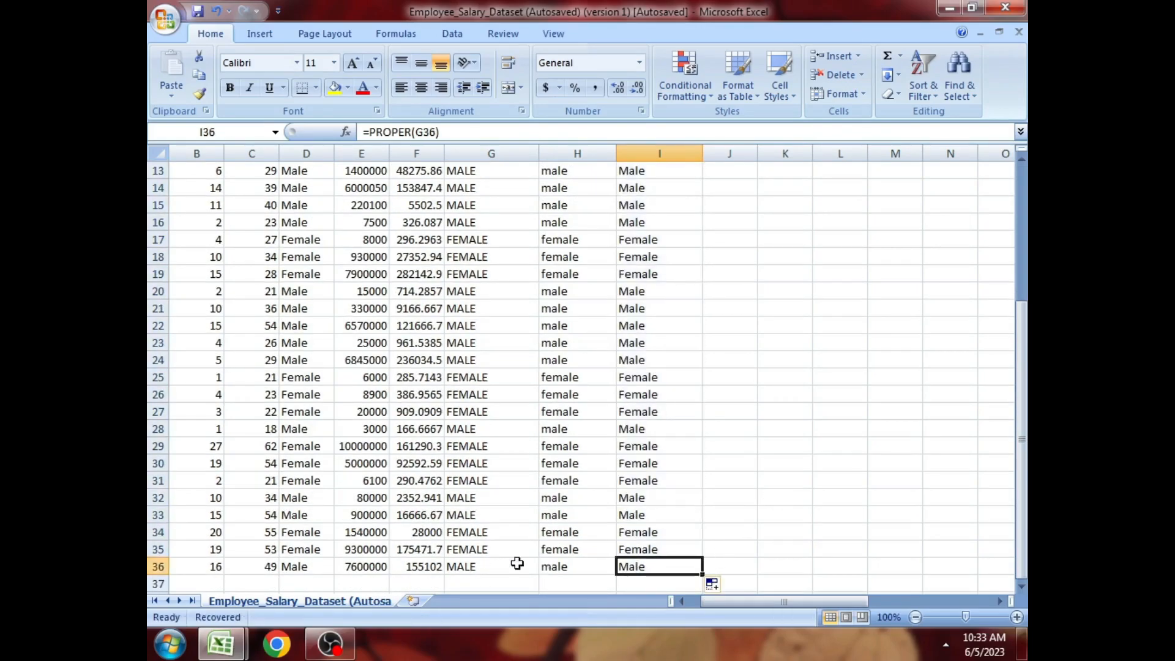
click(296, 568)
click(638, 549)
click(487, 550)
click(632, 530)
click(492, 530)
click(528, 500)
click(678, 509)
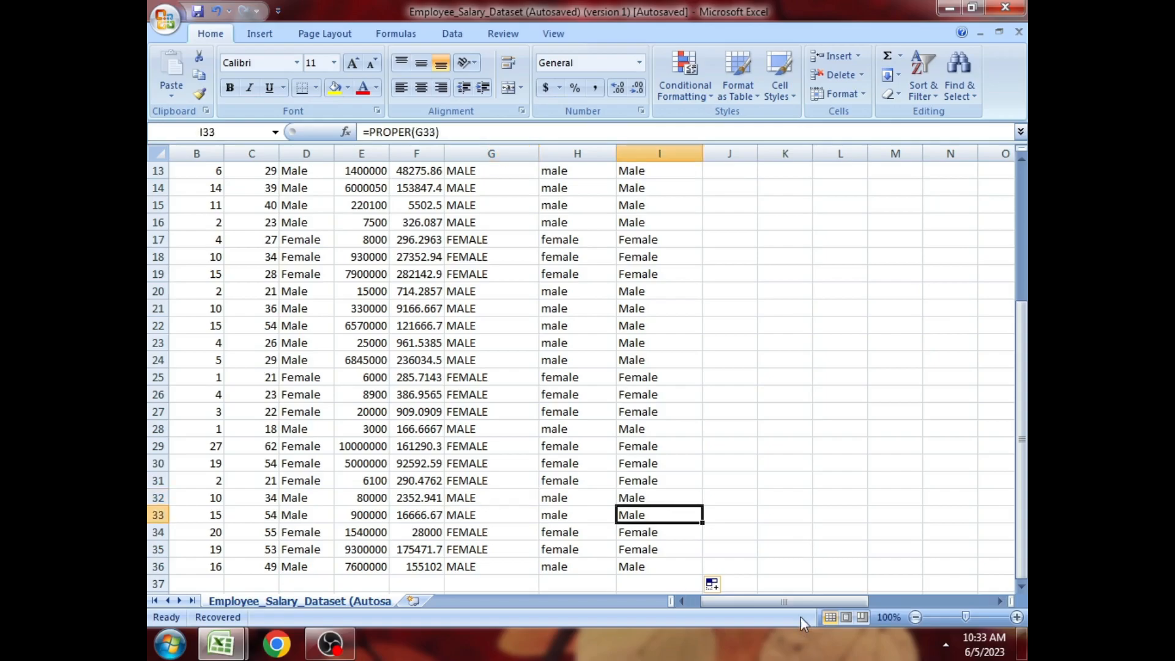
- Review the upper, lower, proper and text to column entries in the formatting and standardisation list
drag(802, 601, 864, 605)
drag(1021, 422, 1021, 326)
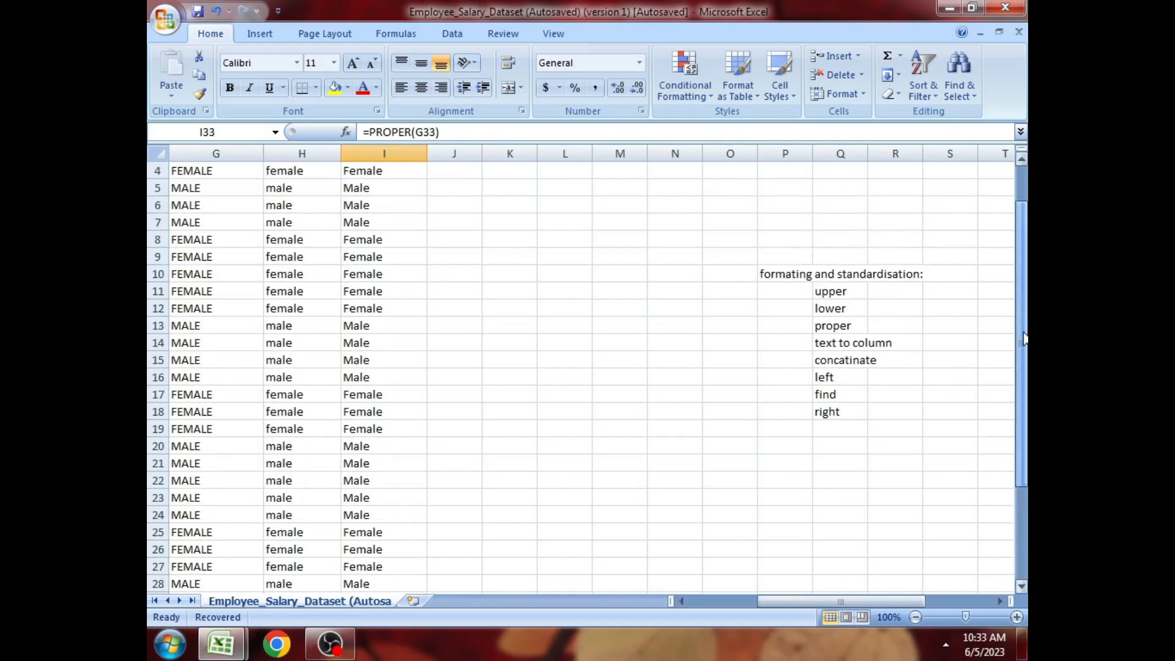
click(835, 298)
click(828, 308)
click(840, 330)
click(857, 346)
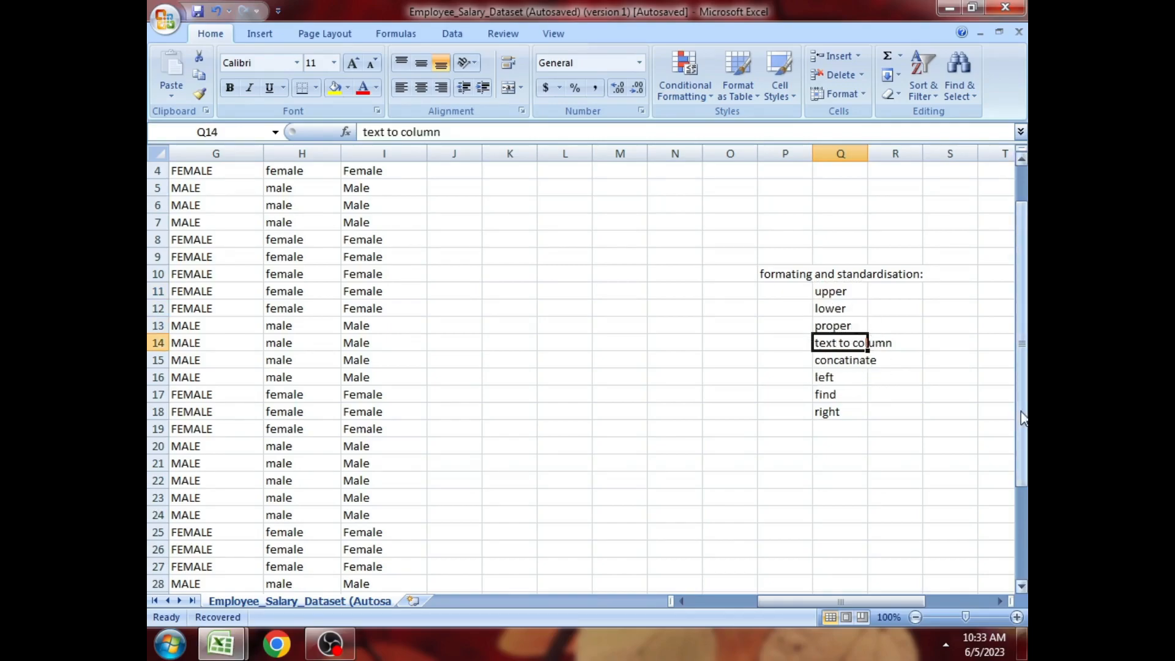
drag(1022, 443, 1021, 409)
- Enter the header user_name in cell J1 and widen column J to fit it
click(437, 171)
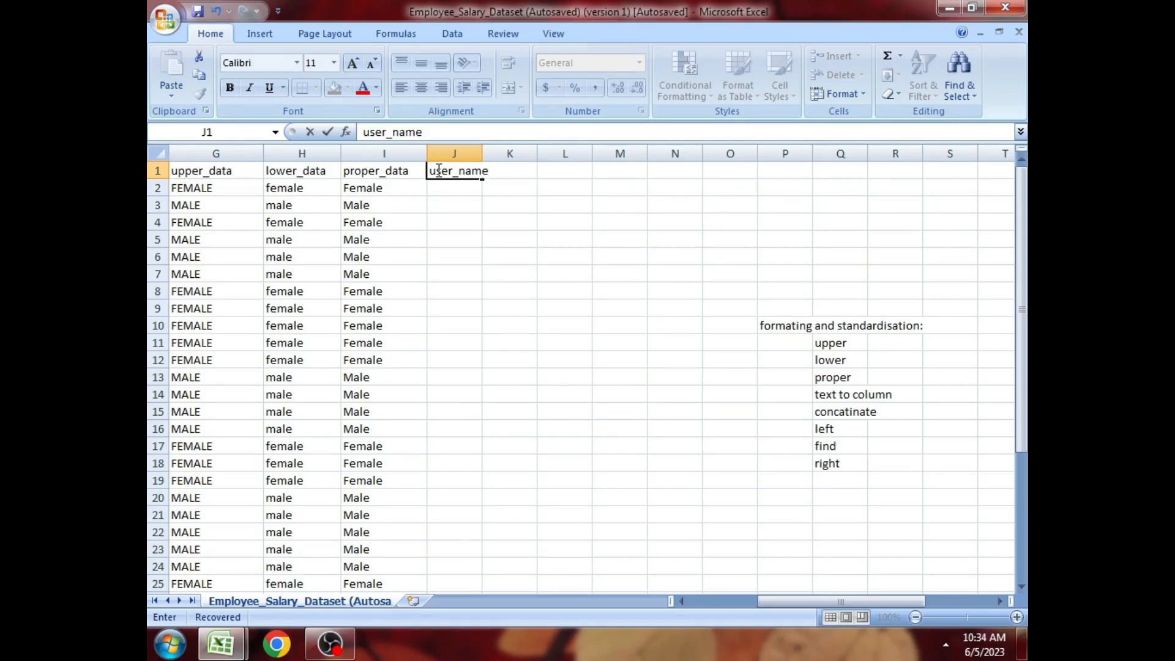
text(user_name)
key(Return)
drag(484, 148, 516, 147)
- Change the header in J1 to employee_name and widen column J to fit the longer text
double_click(461, 171)
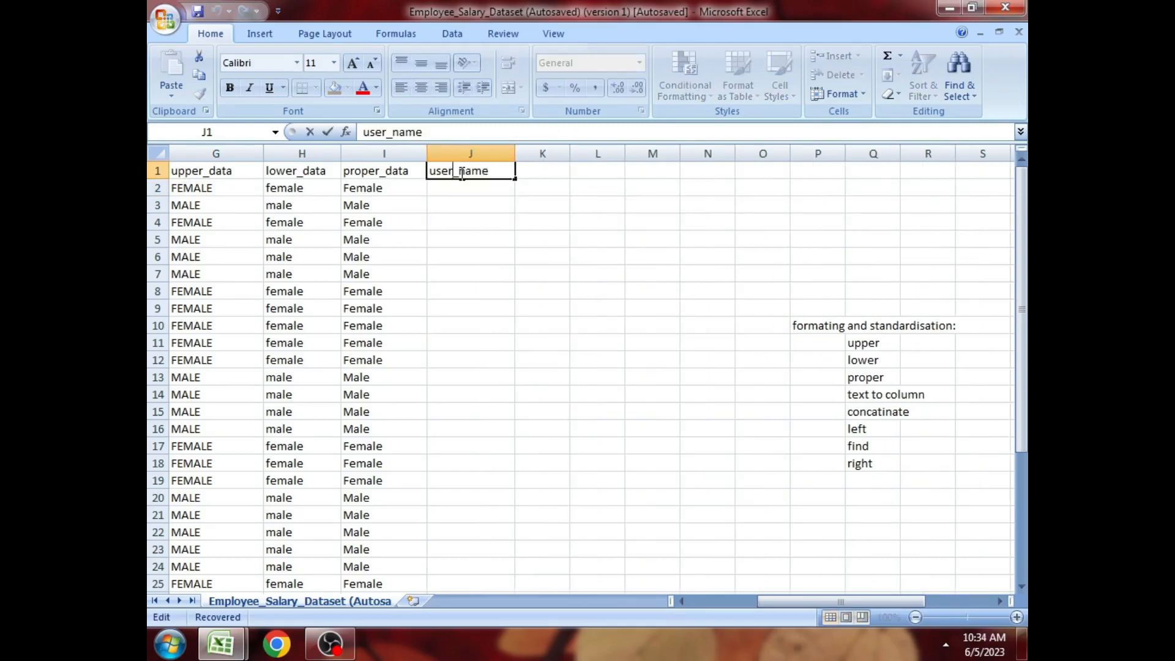
drag(456, 170, 427, 172)
text(emplo)
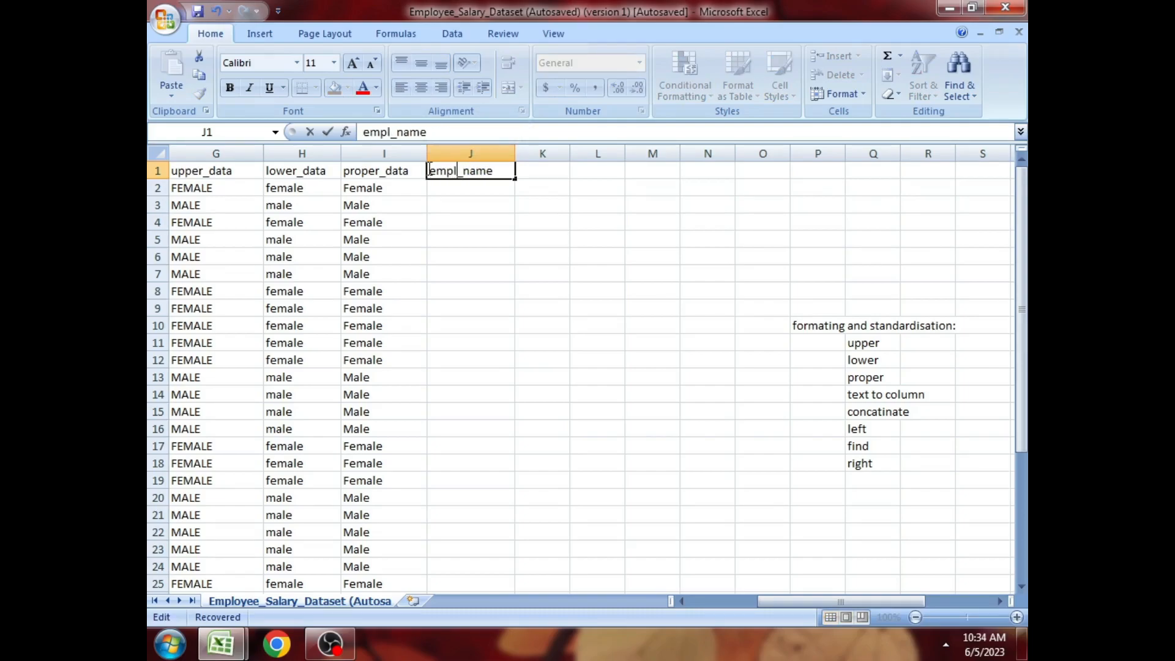
text(yee)
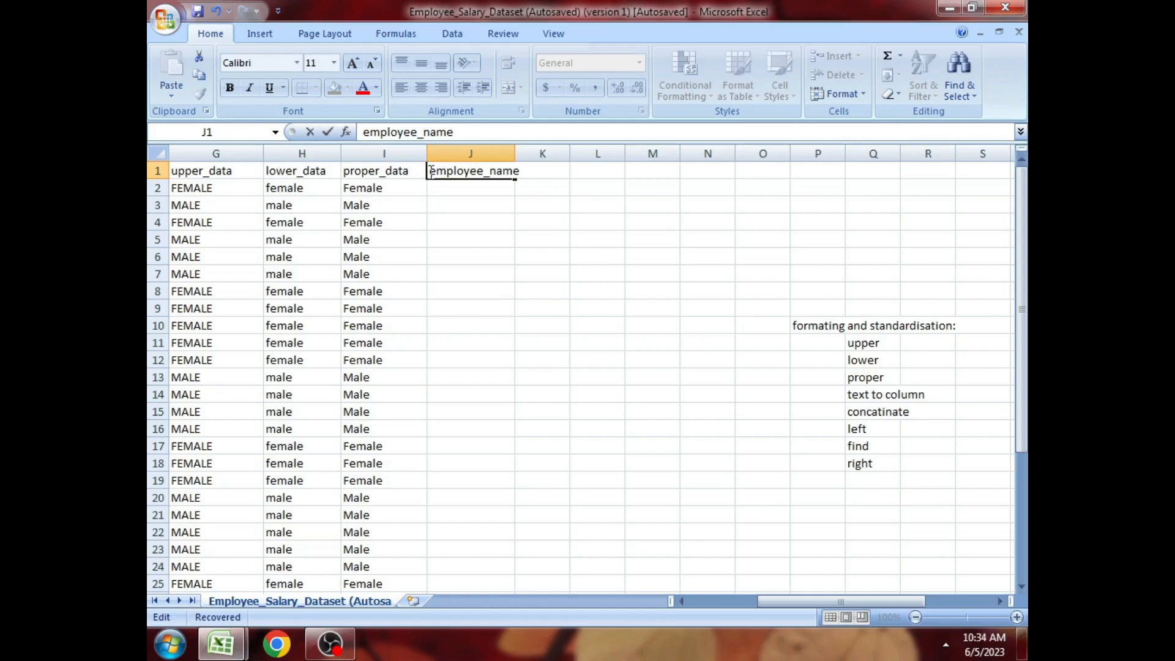
click(474, 185)
drag(514, 153, 533, 153)
- Enter the sample employee names a_1, b_2 and c_3 in cells J2 to J4
double_click(469, 188)
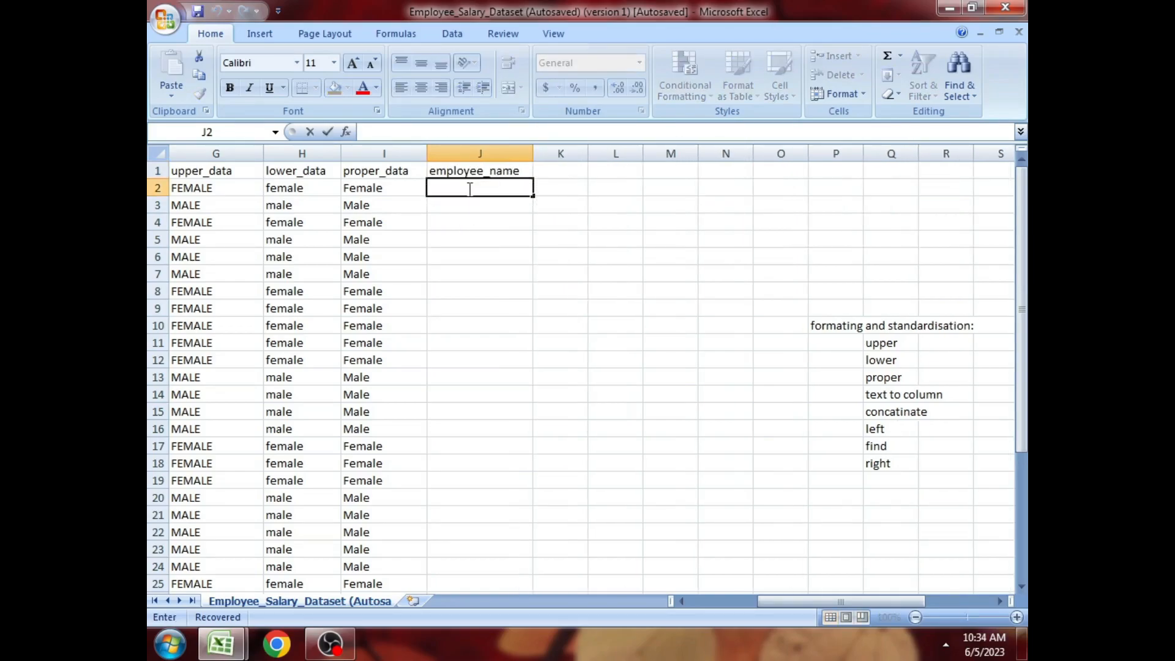
text(a_1)
double_click(453, 207)
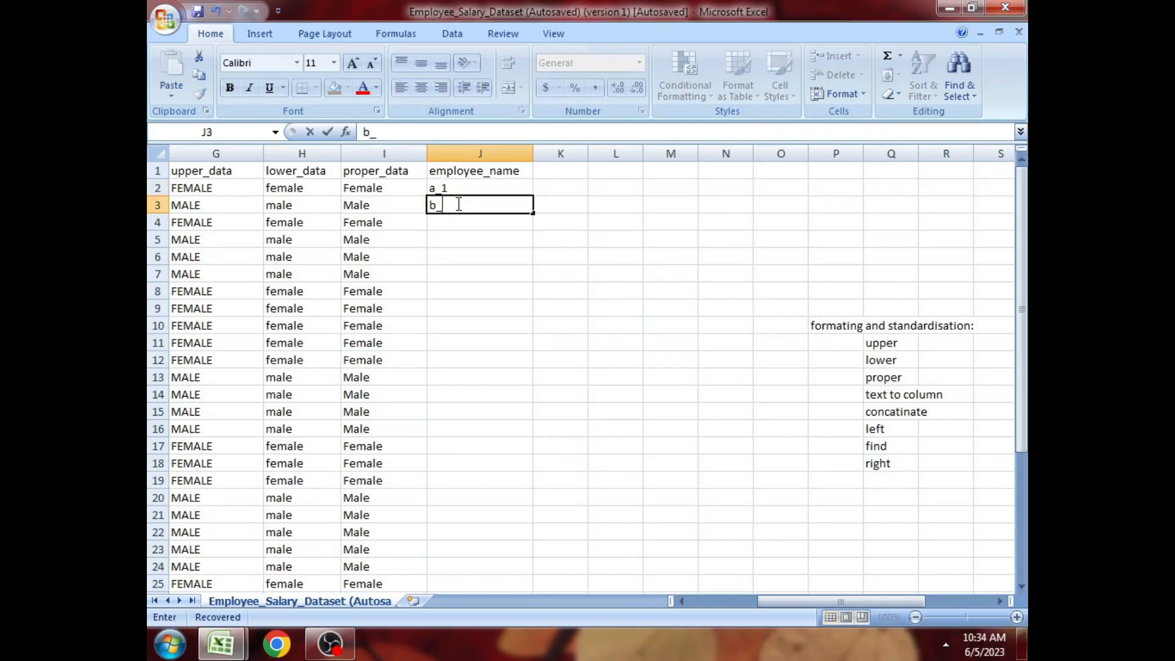
double_click(458, 221)
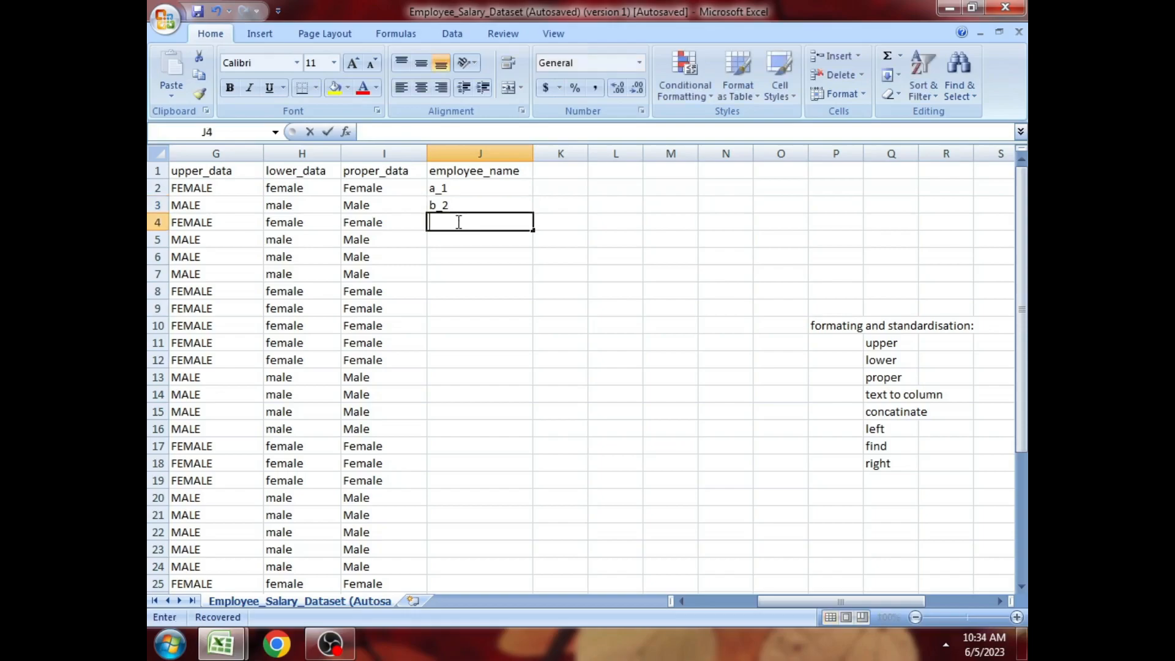
text(c_3)
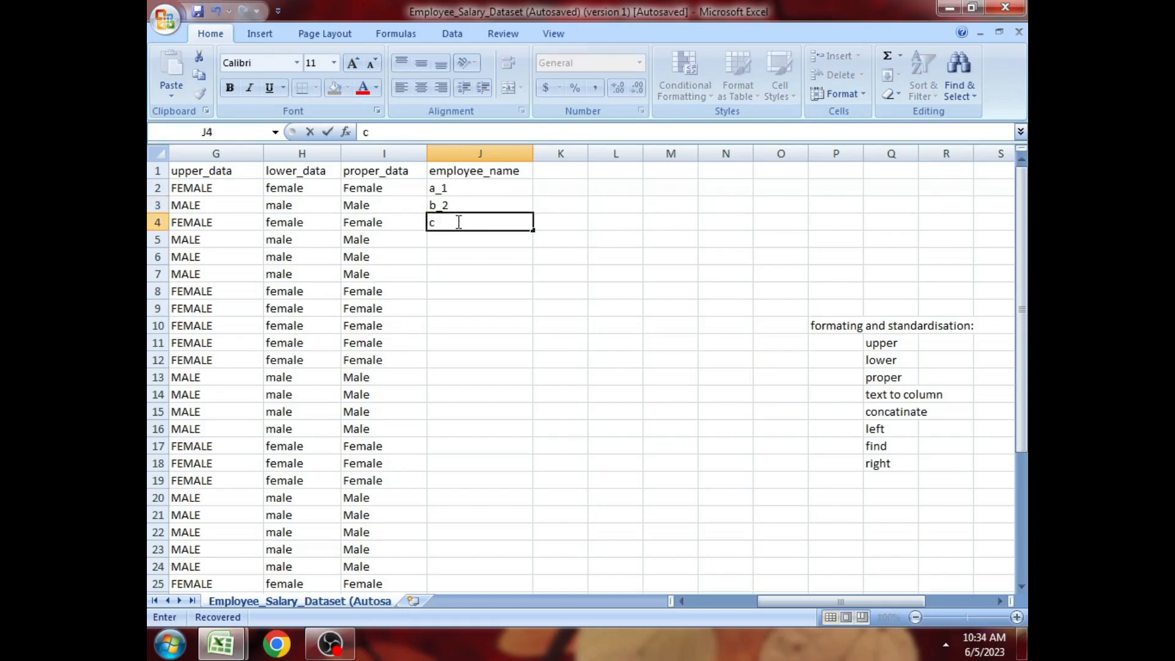
- Fill the a_1 series from J2 down the employee_name column to row 36, replacing the other sample names
click(489, 190)
drag(532, 197, 520, 578)
click(593, 432)
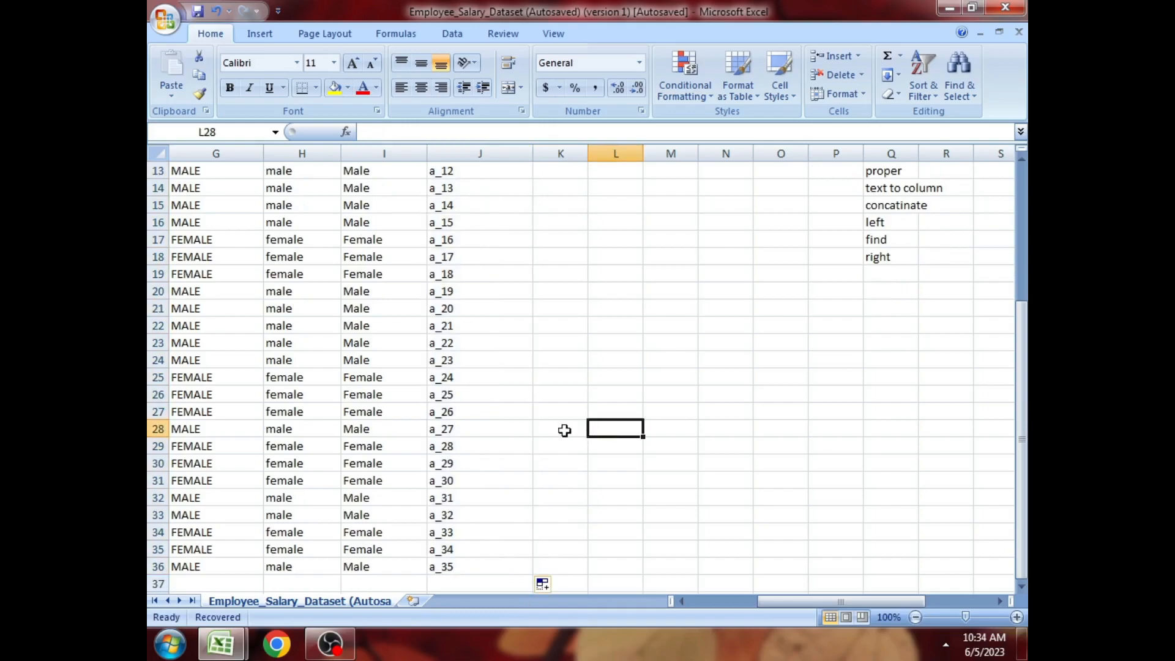
drag(1027, 369, 1027, 226)
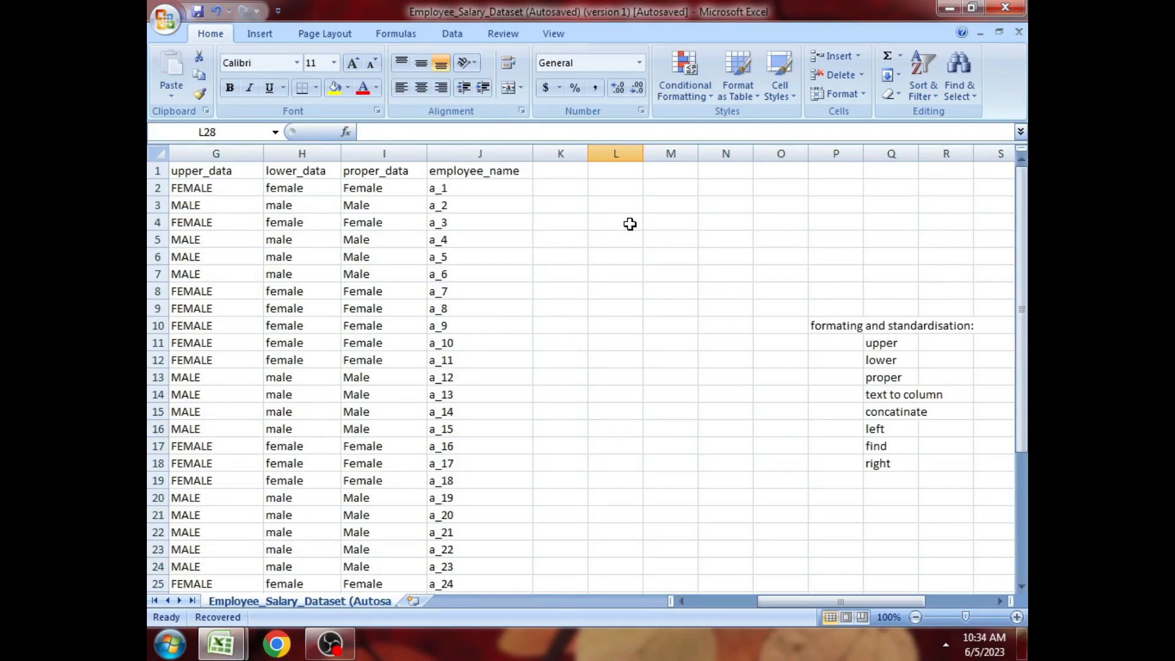
- Examine the text to column list entry, the first employee_name value and the empty cells beside it
click(895, 397)
click(439, 186)
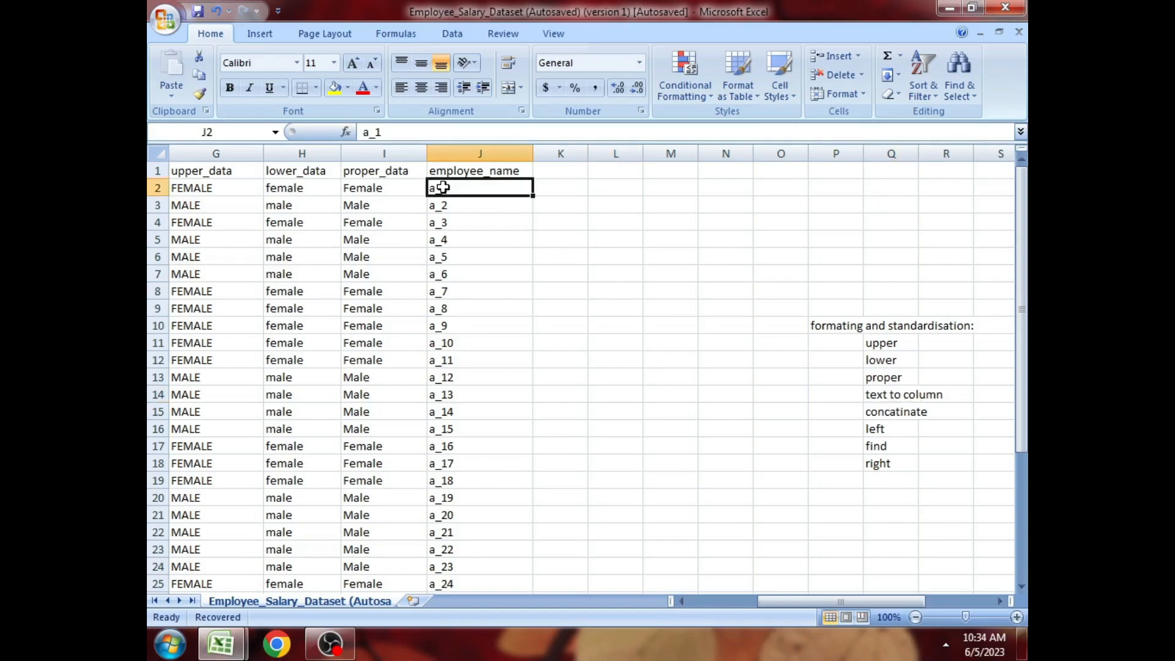
click(554, 190)
key(Right)
key(Left)
key(Right)
click(571, 191)
click(441, 184)
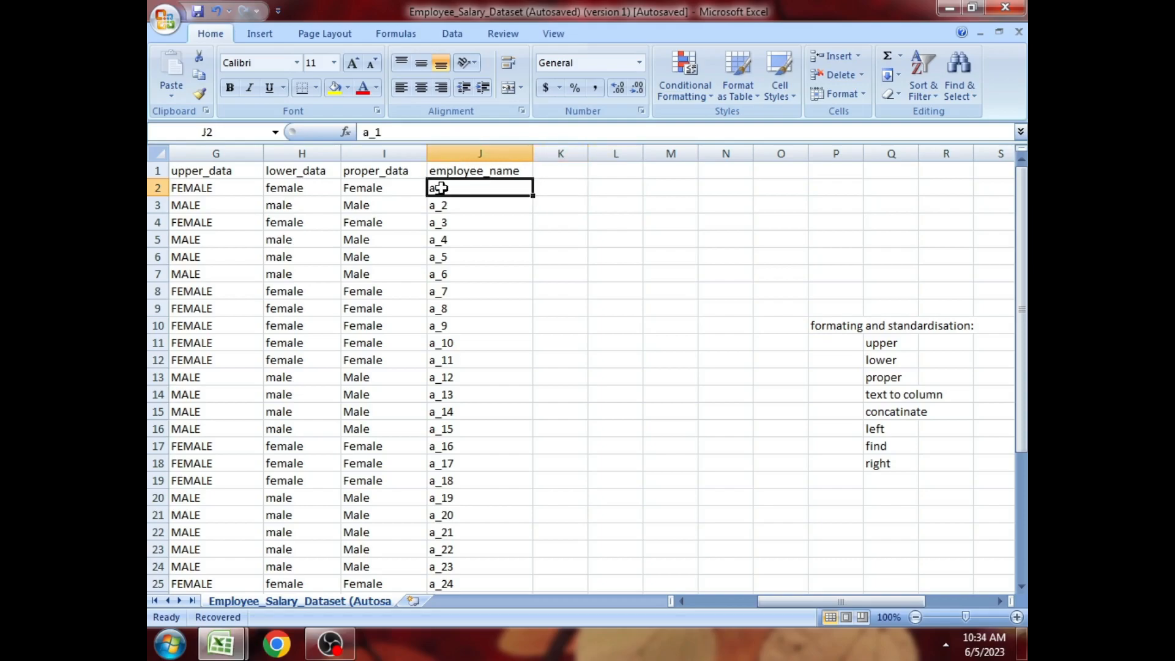
double_click(560, 189)
text(a)
double_click(619, 188)
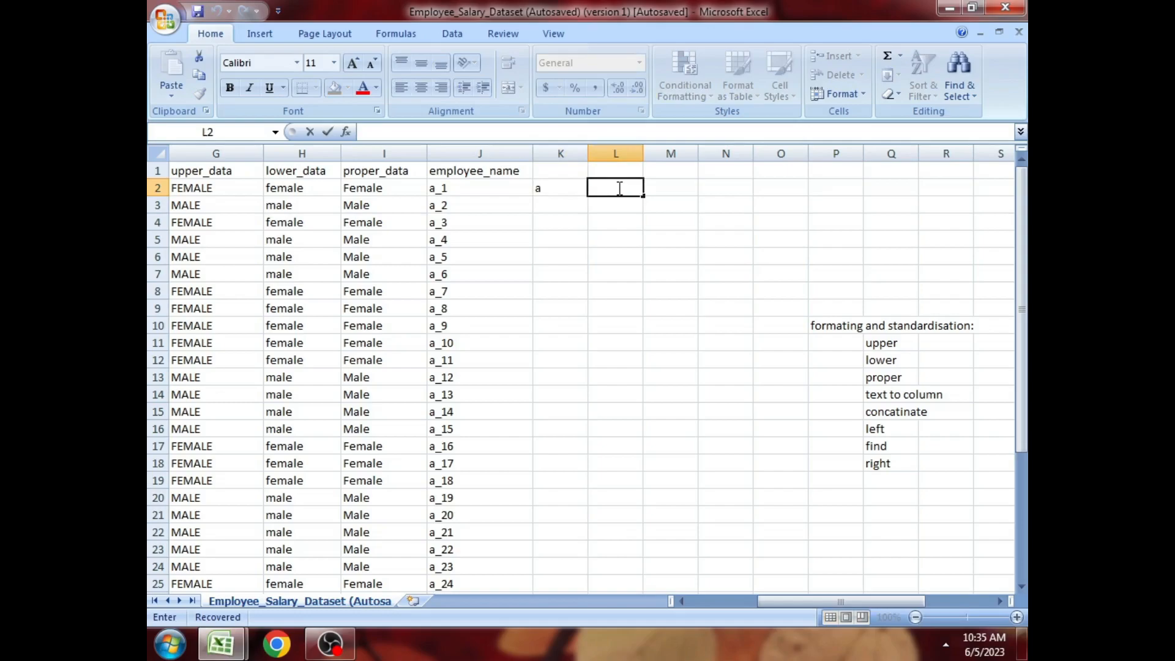
double_click(590, 188)
key(BackSpace)
double_click(556, 186)
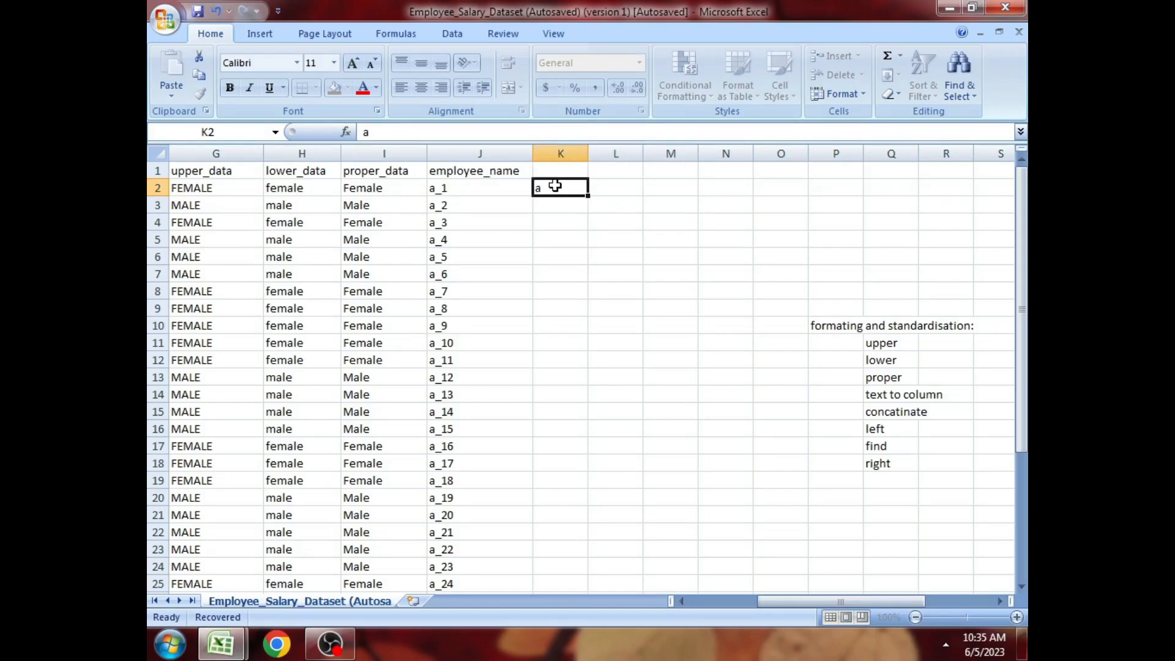
drag(553, 186, 528, 186)
key(BackSpace)
- Split the employee_name column J with Text to Columns as delimited data, using only an underscore as a custom delimiter in place of tab
click(488, 191)
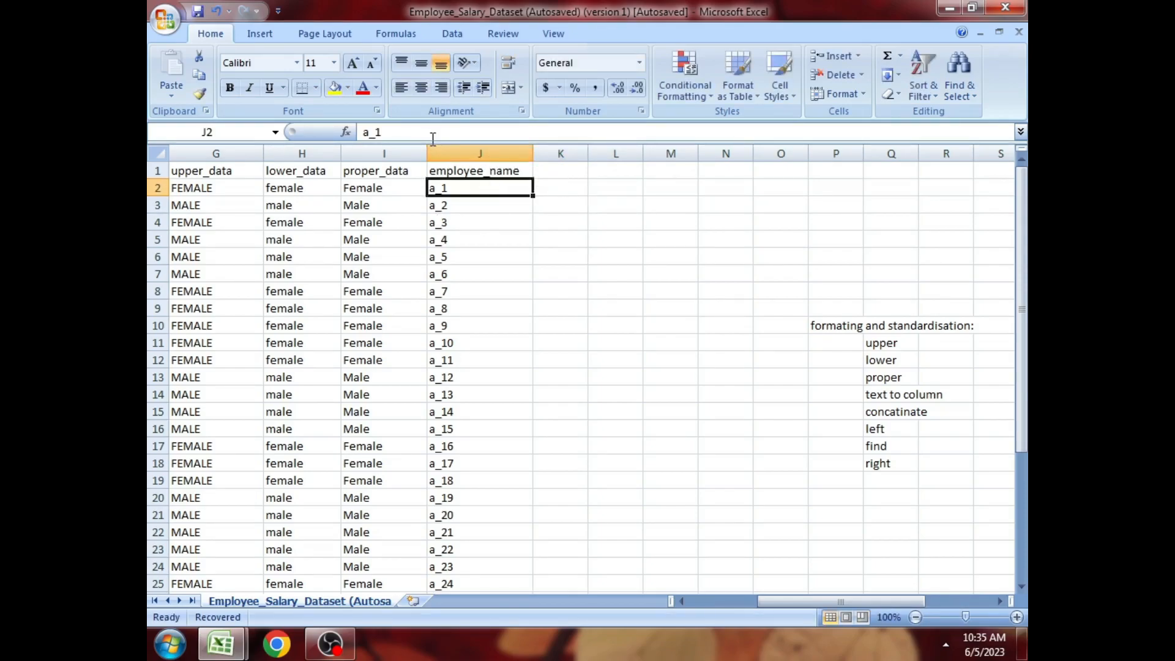
click(495, 172)
key(ctrl+shift+Down)
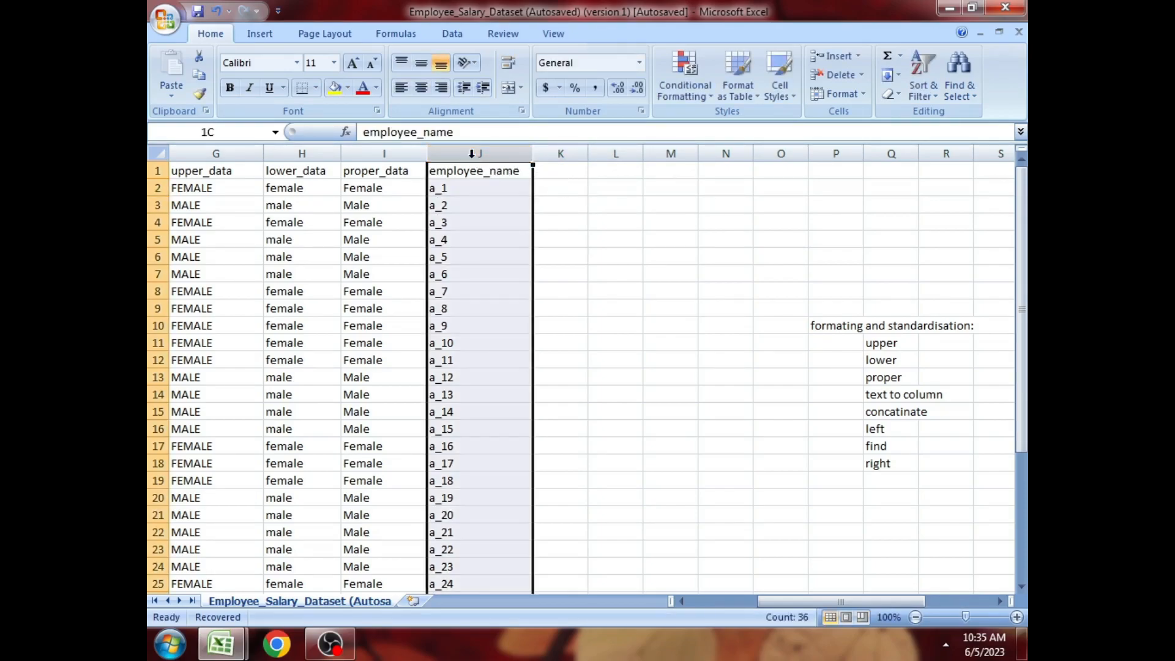
click(449, 34)
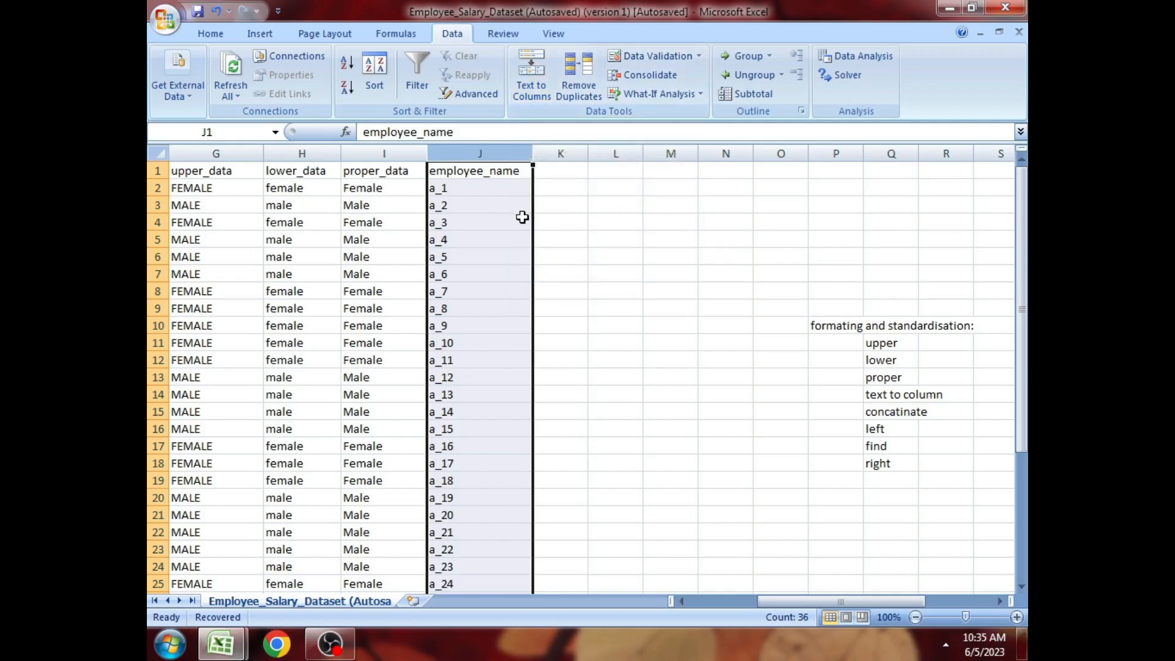
click(532, 76)
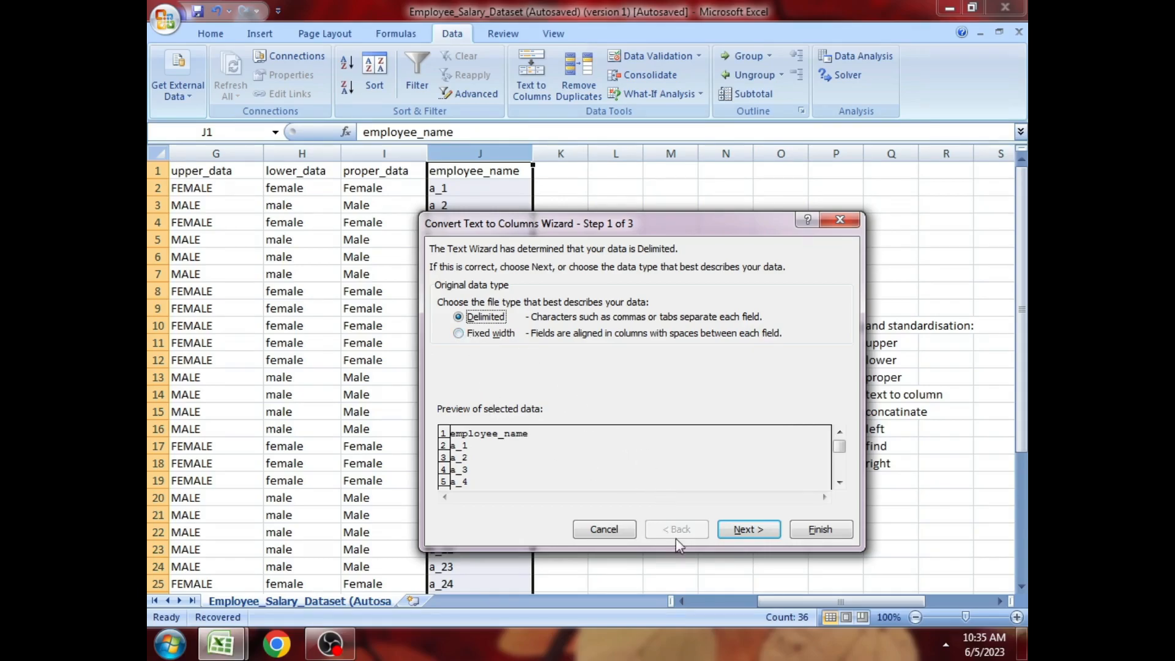
click(745, 530)
click(443, 299)
click(444, 366)
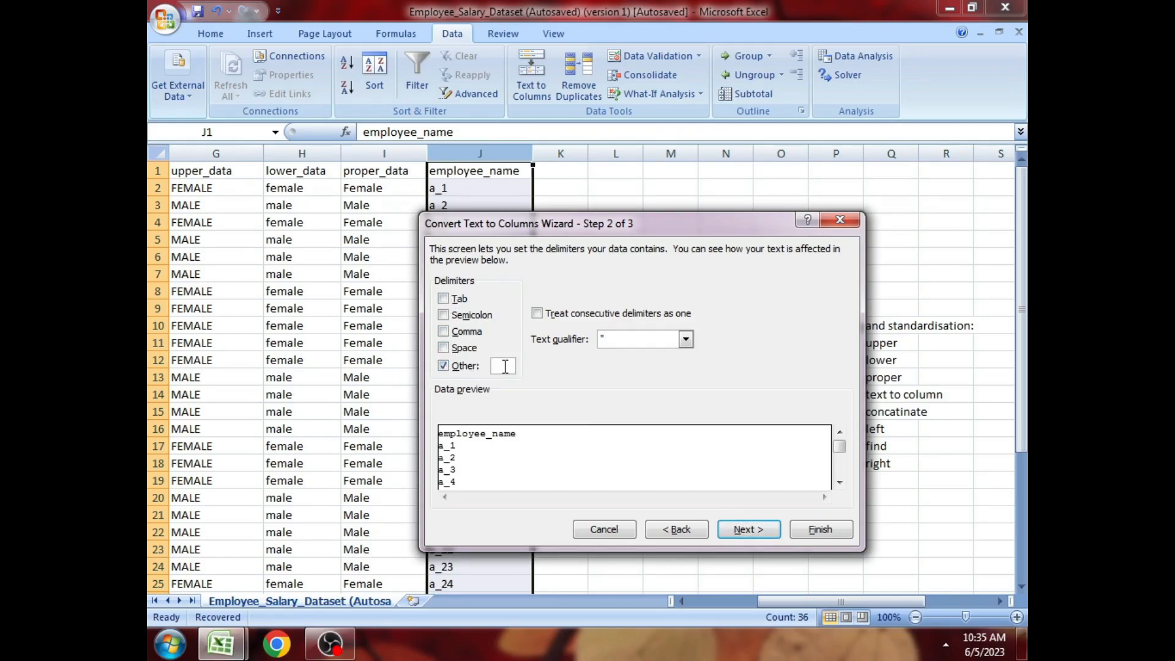
text(_)
click(750, 531)
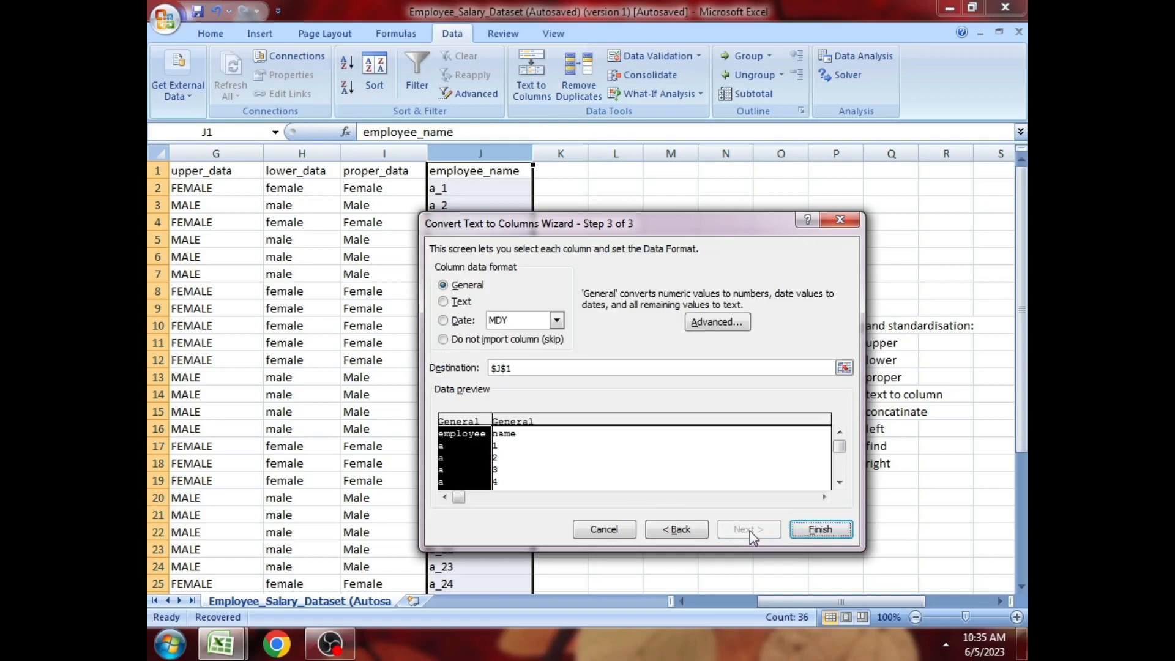
click(820, 529)
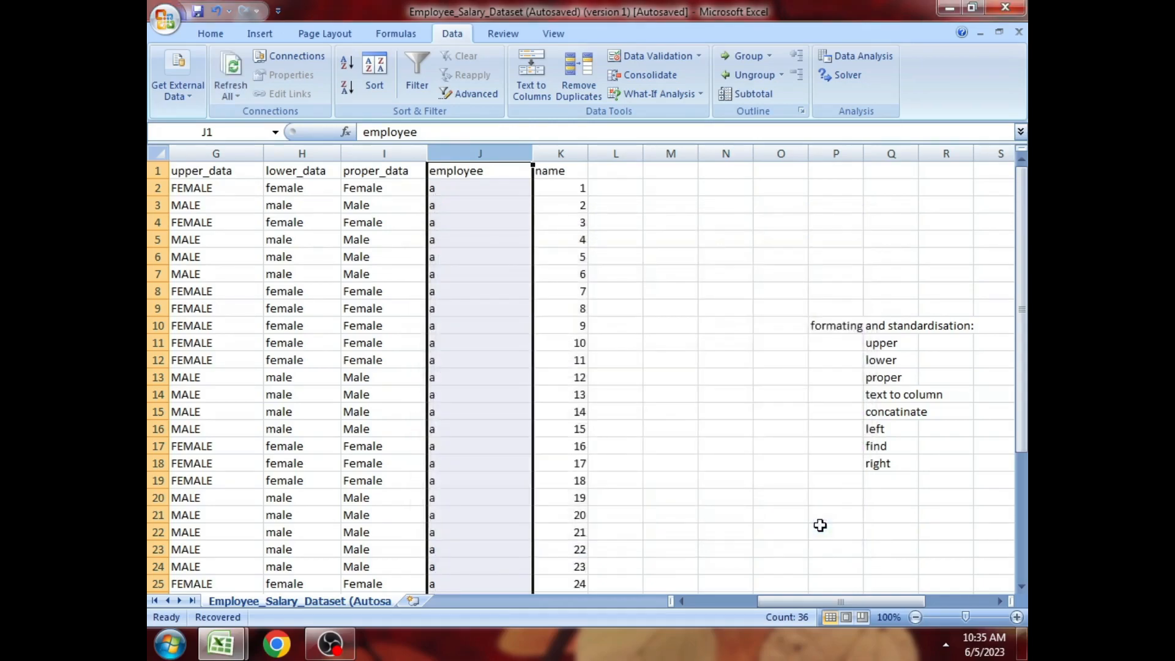
- Examine the split employee and name columns row by row, from the headers down to row 6
click(476, 186)
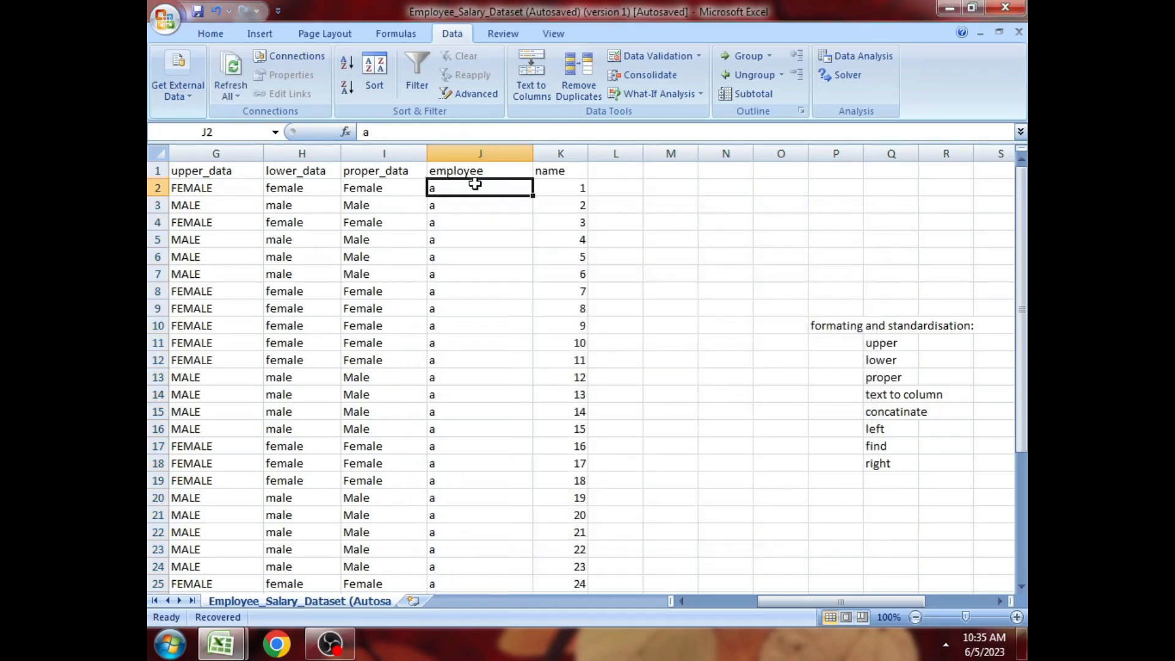
click(569, 189)
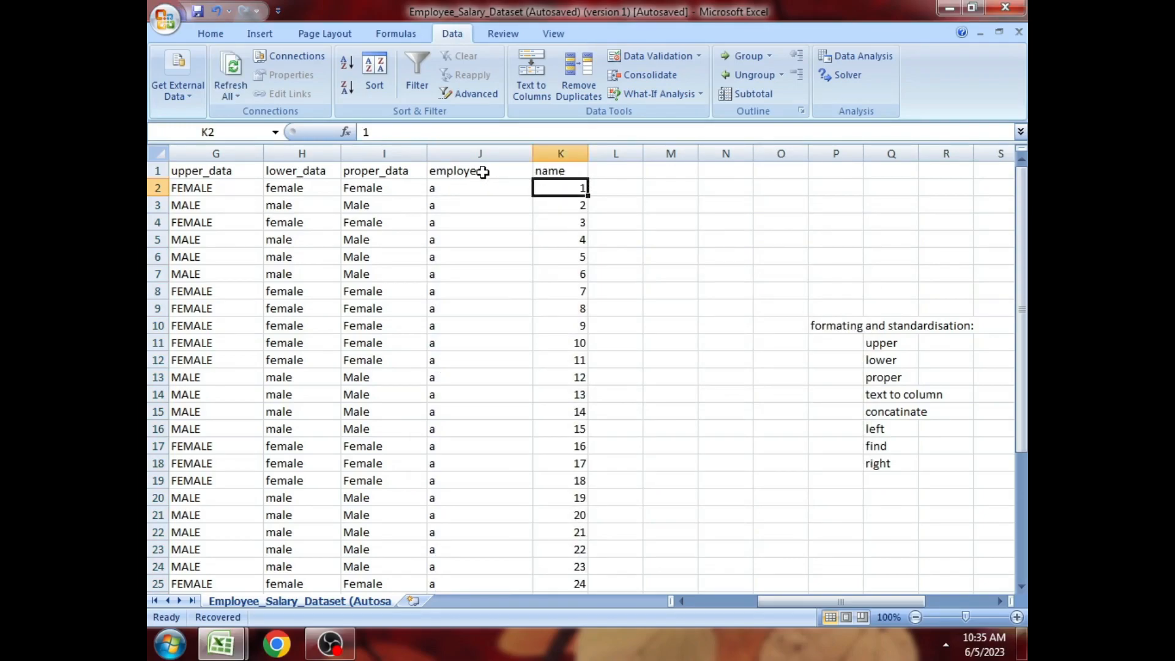
click(483, 172)
click(543, 172)
click(477, 186)
click(542, 186)
click(492, 200)
click(559, 203)
click(507, 219)
click(557, 224)
click(506, 238)
click(545, 238)
click(502, 254)
click(566, 257)
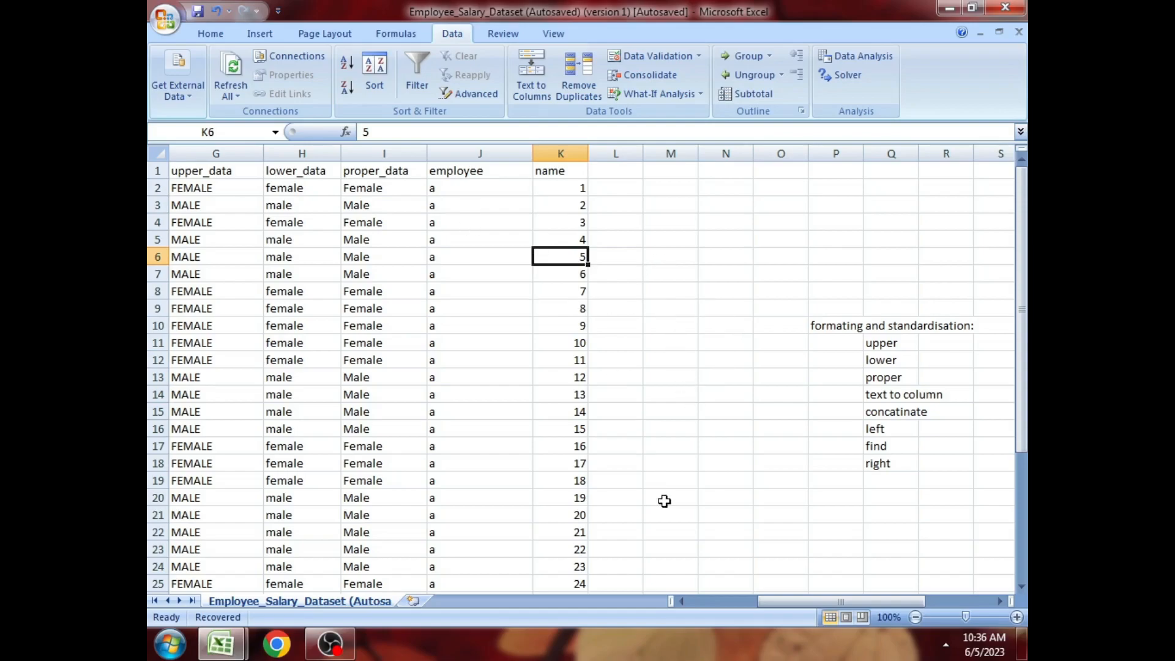
- Add the header full_name in L1 and widen column L to about twice its width
drag(781, 601, 798, 603)
double_click(532, 175)
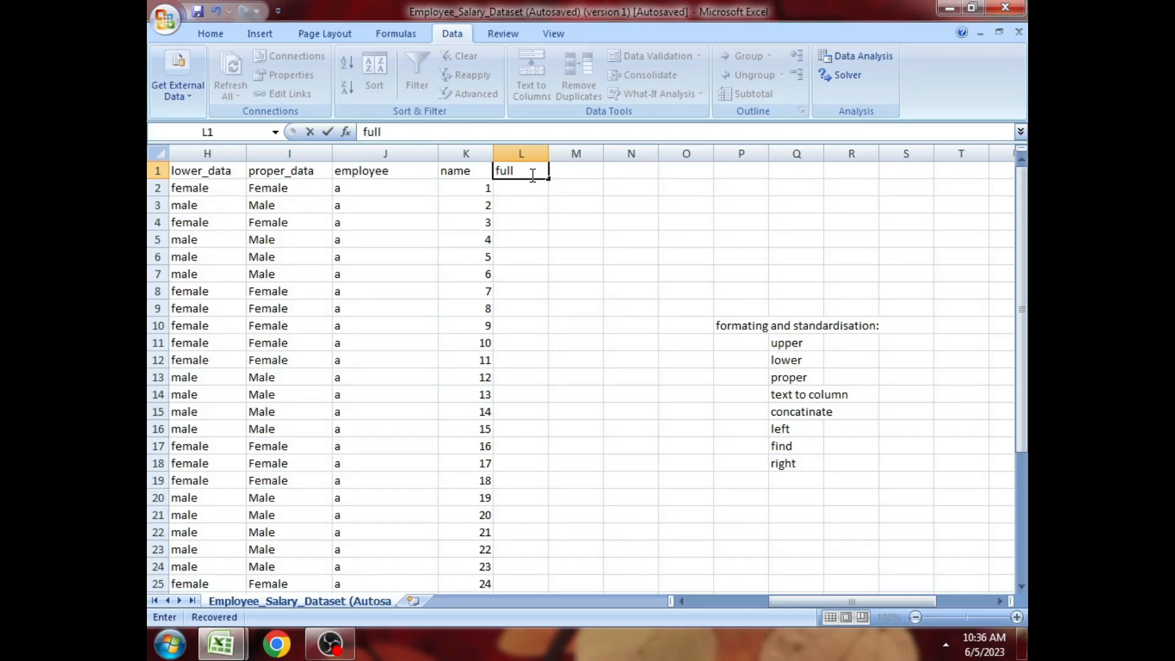
text(full_name)
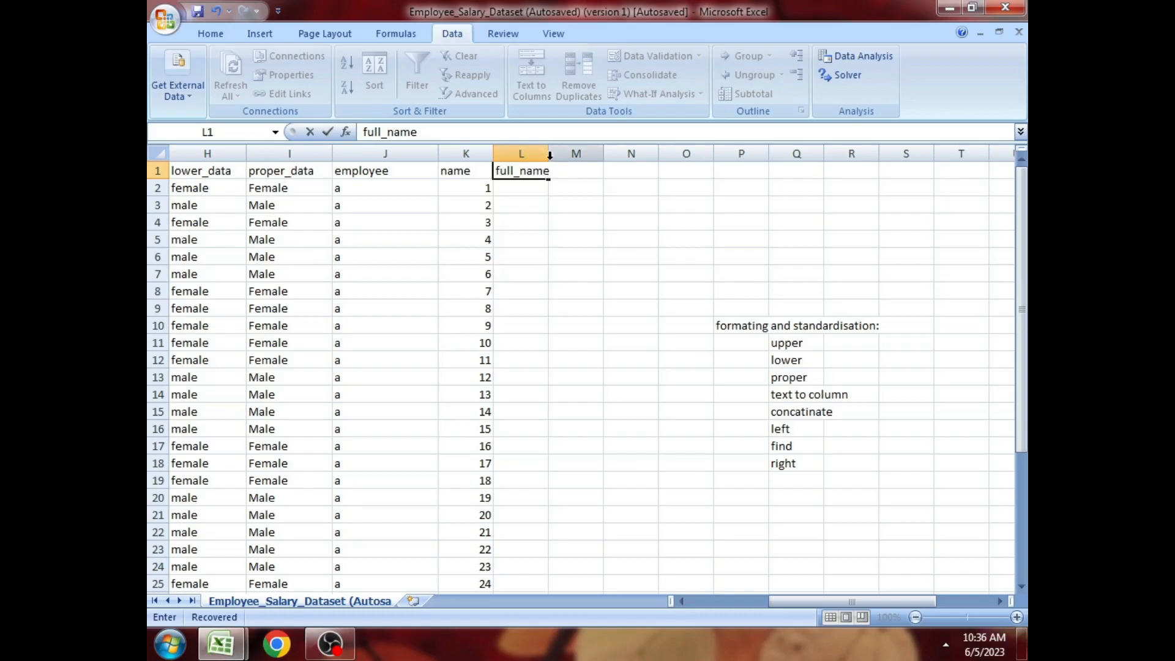
click(544, 204)
drag(548, 153, 609, 154)
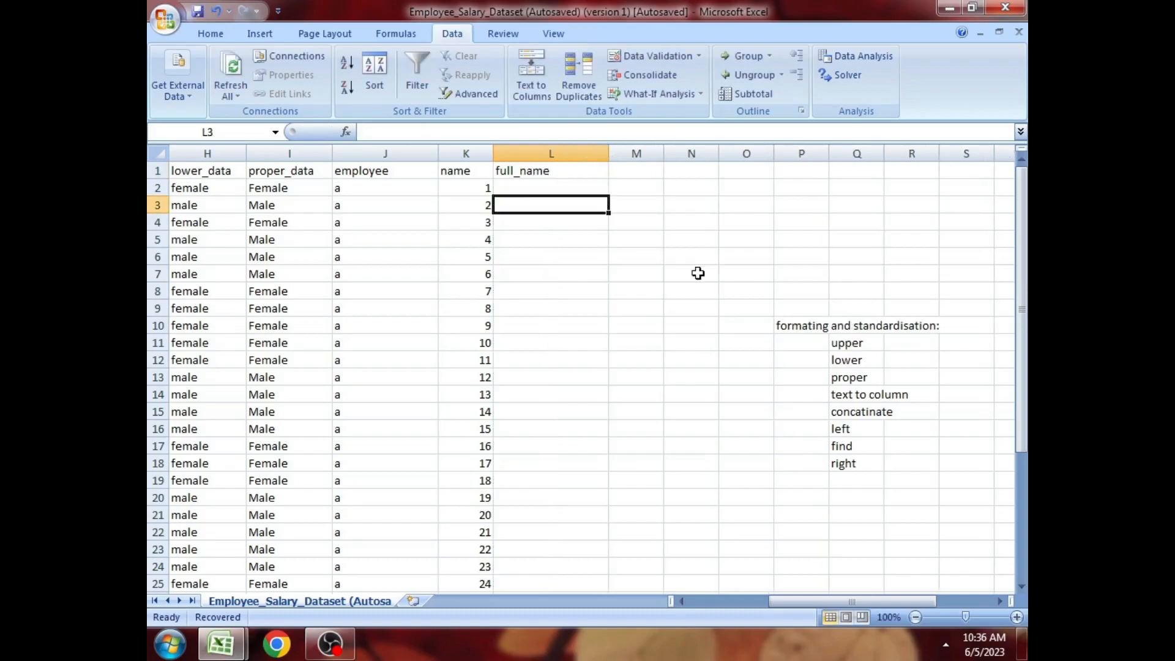
- Enter =CONCATENATE(J2,"_",K2) in L2 to join the employee and name values with an underscore
double_click(869, 411)
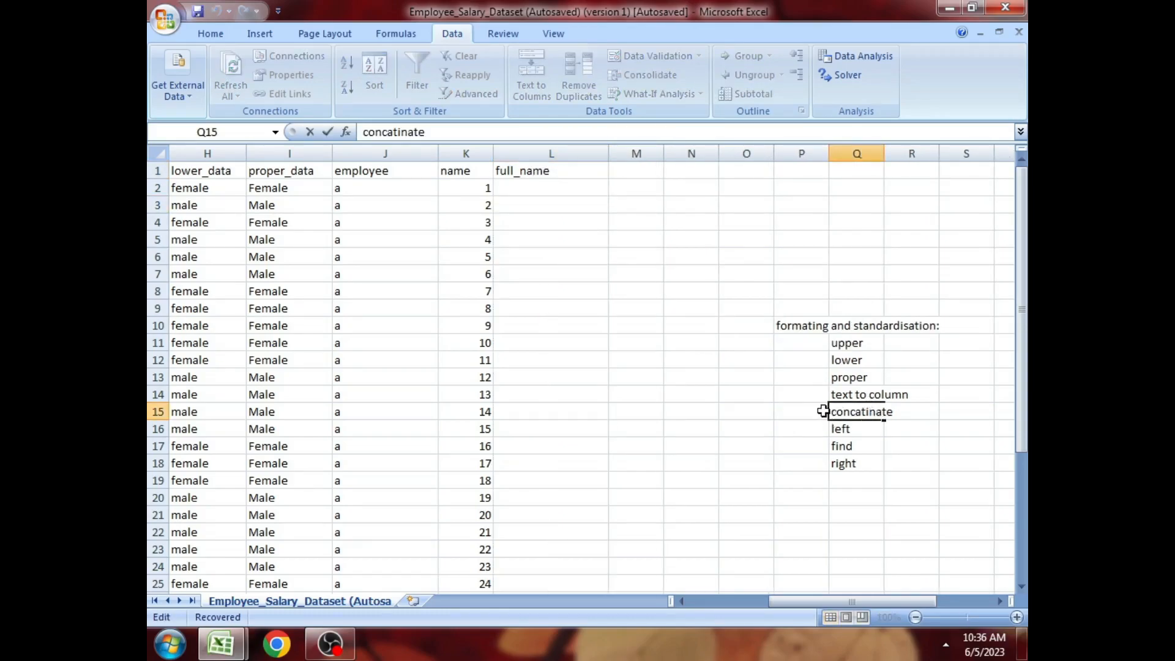
drag(835, 413, 906, 414)
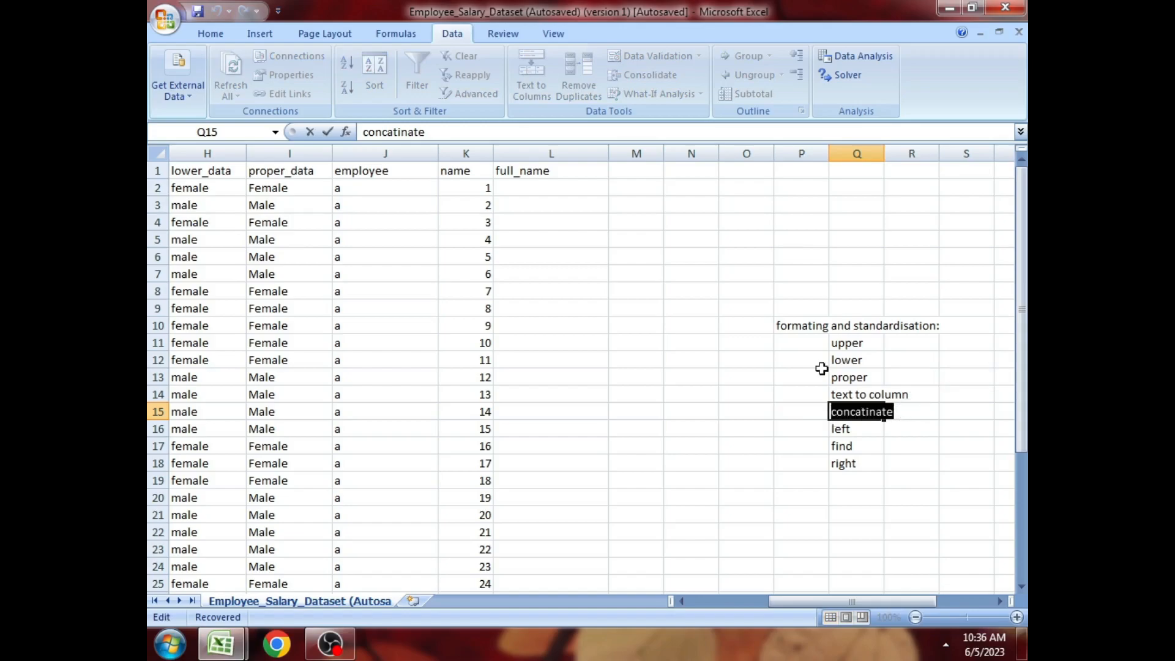
click(539, 188)
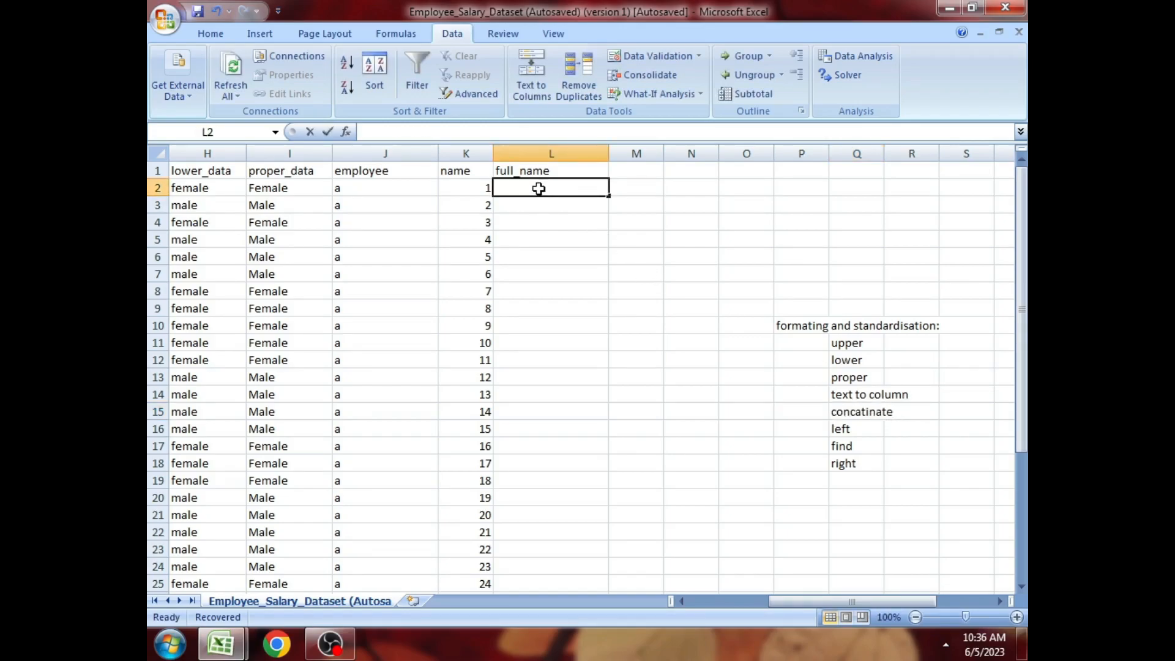
double_click(539, 189)
text(=conc)
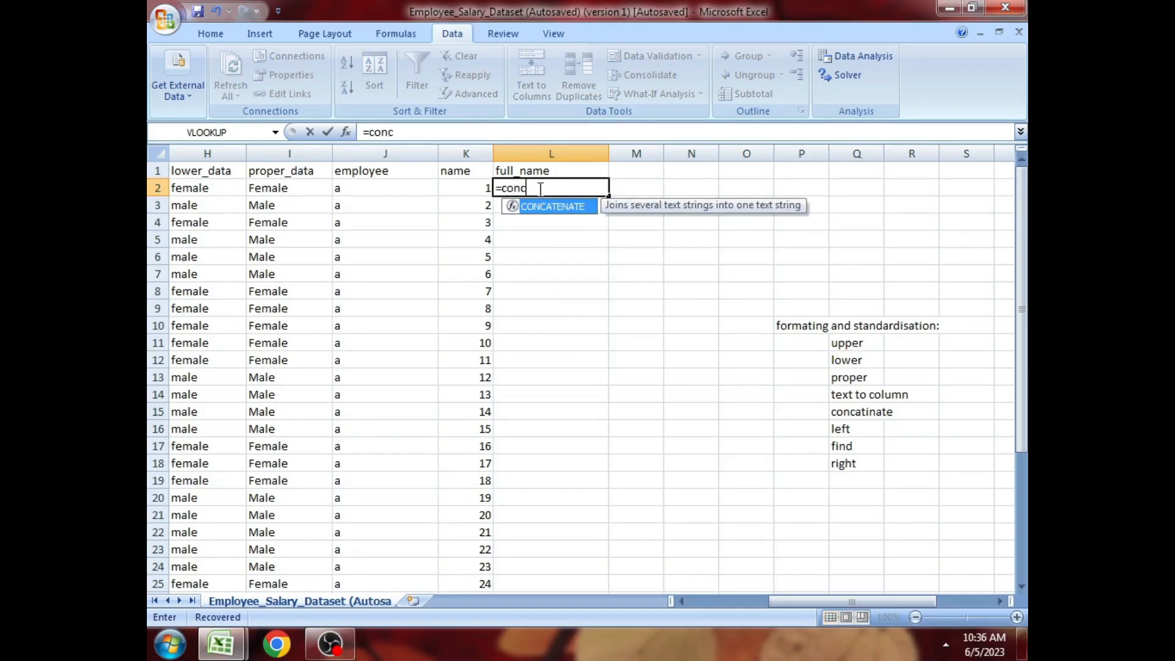
text(a)
double_click(551, 207)
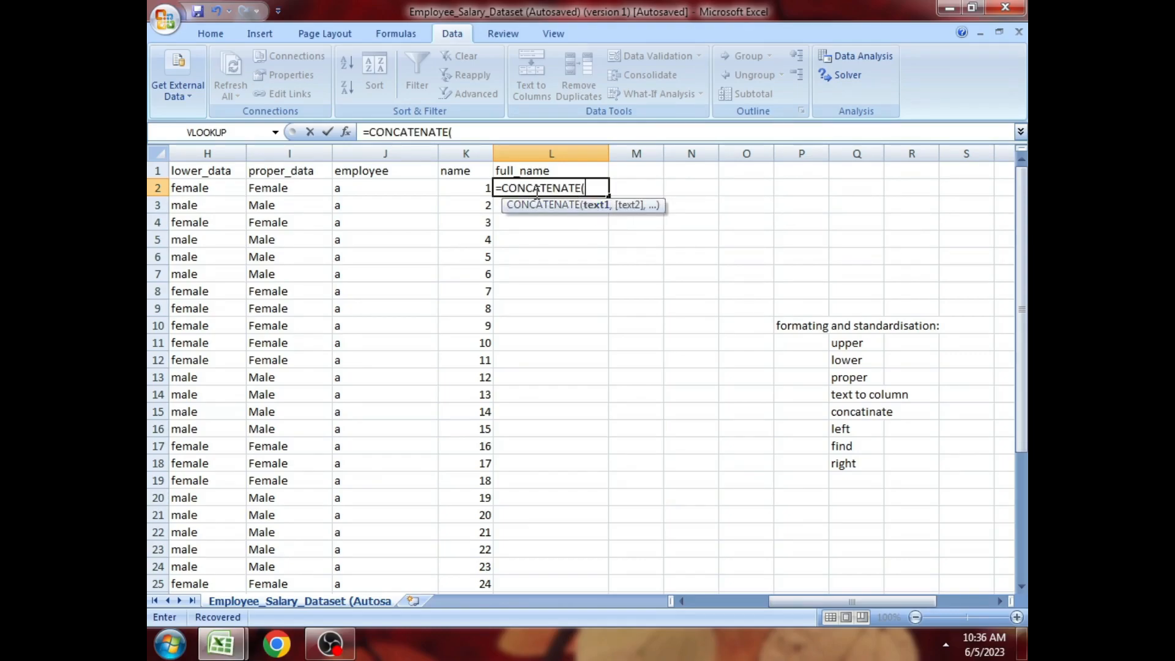
click(371, 190)
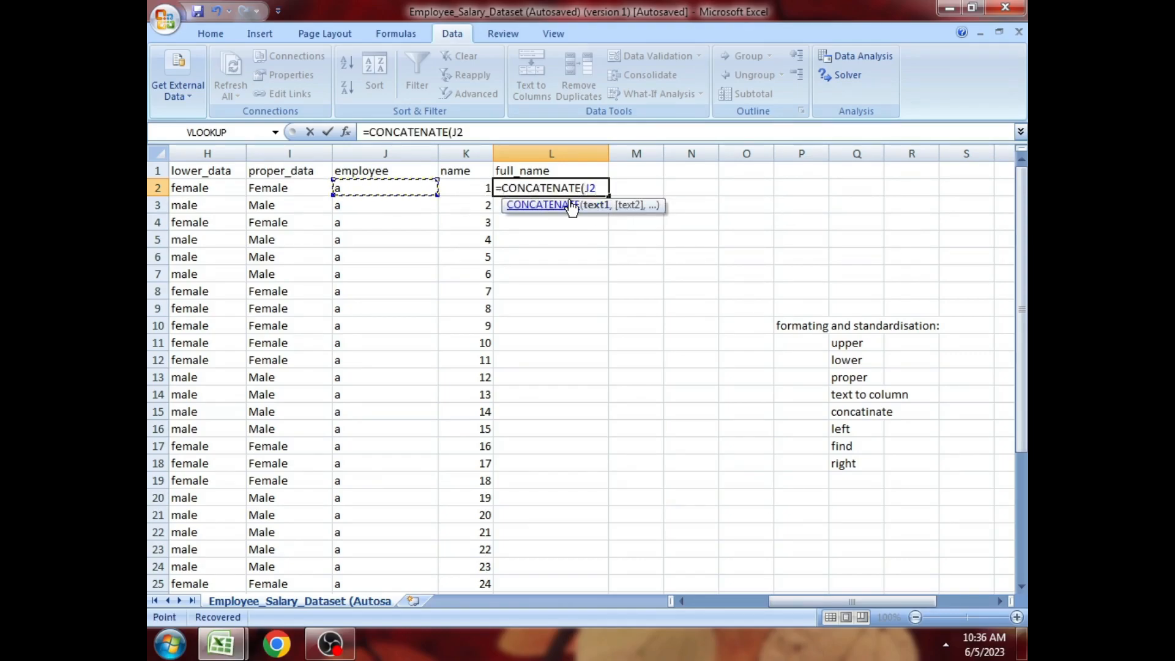
text(,)
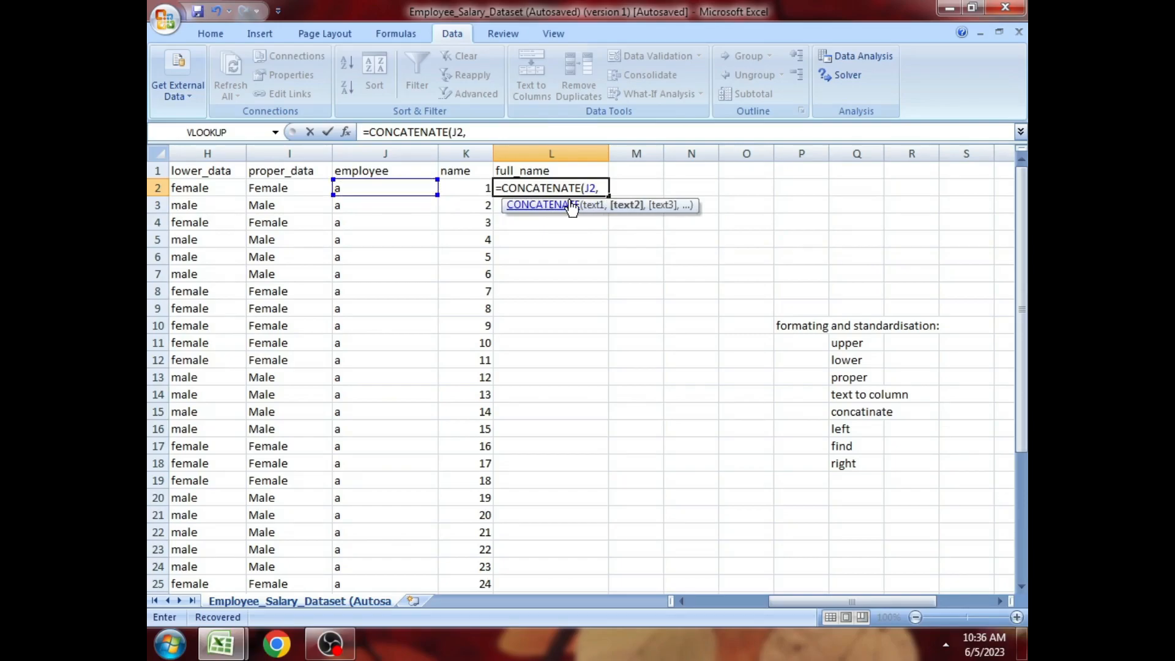
text("_",)
click(465, 185)
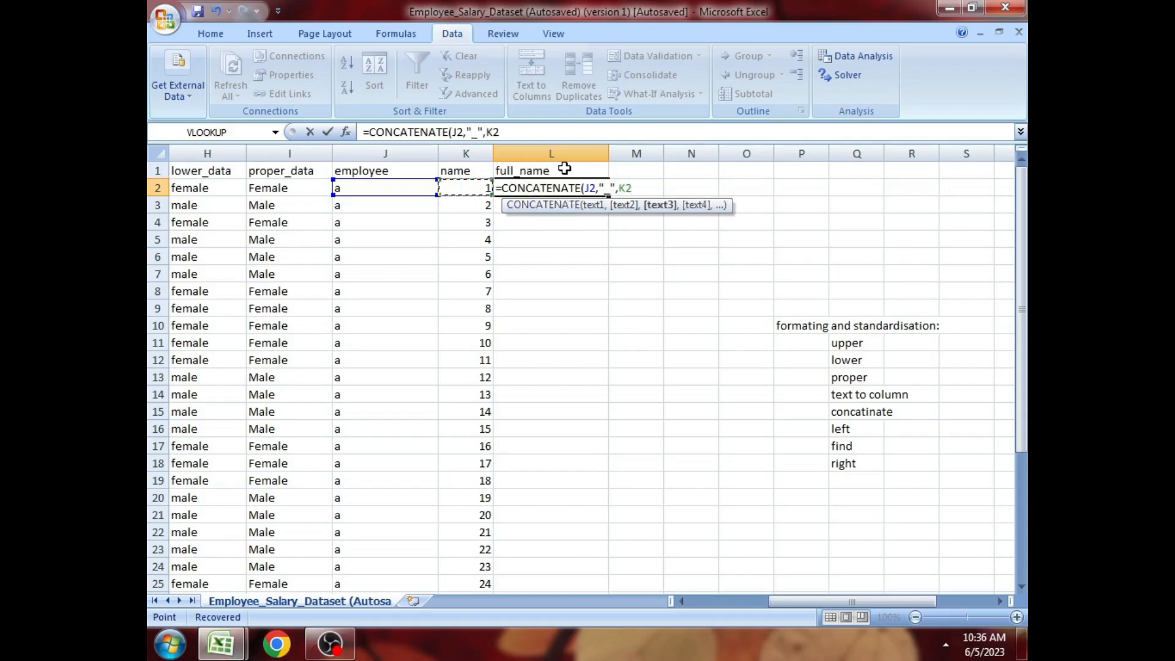
key(Return)
- Review the CONCATENATE formula in L2 and fill it down the full_name column to row 36
click(534, 188)
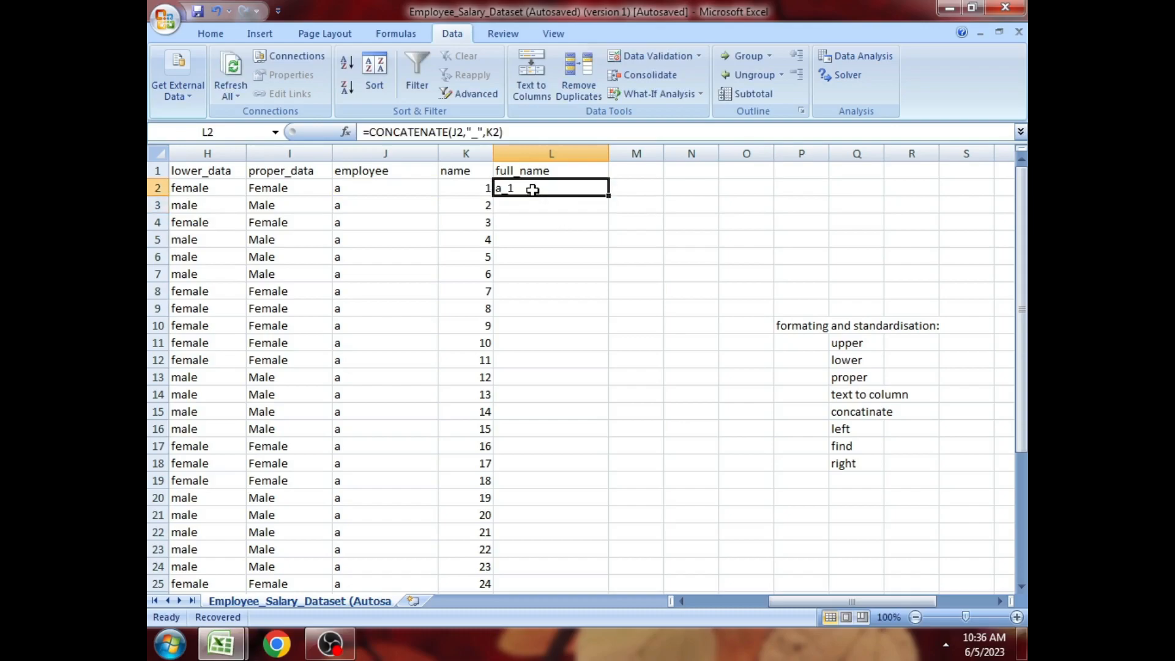
double_click(534, 188)
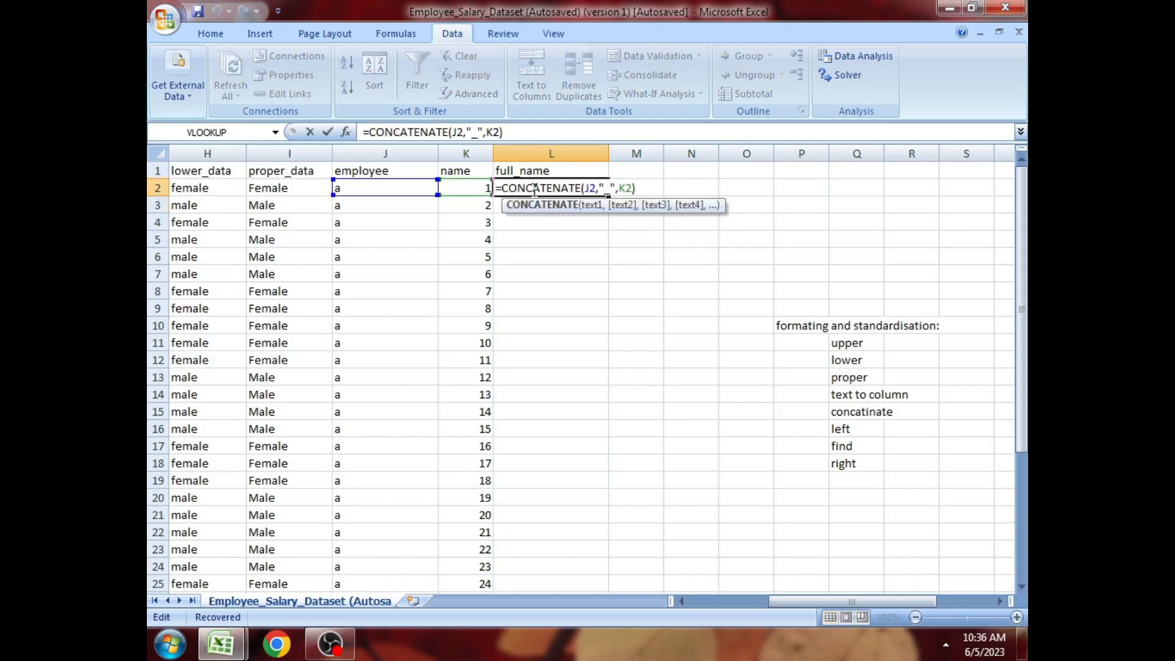
key(Escape)
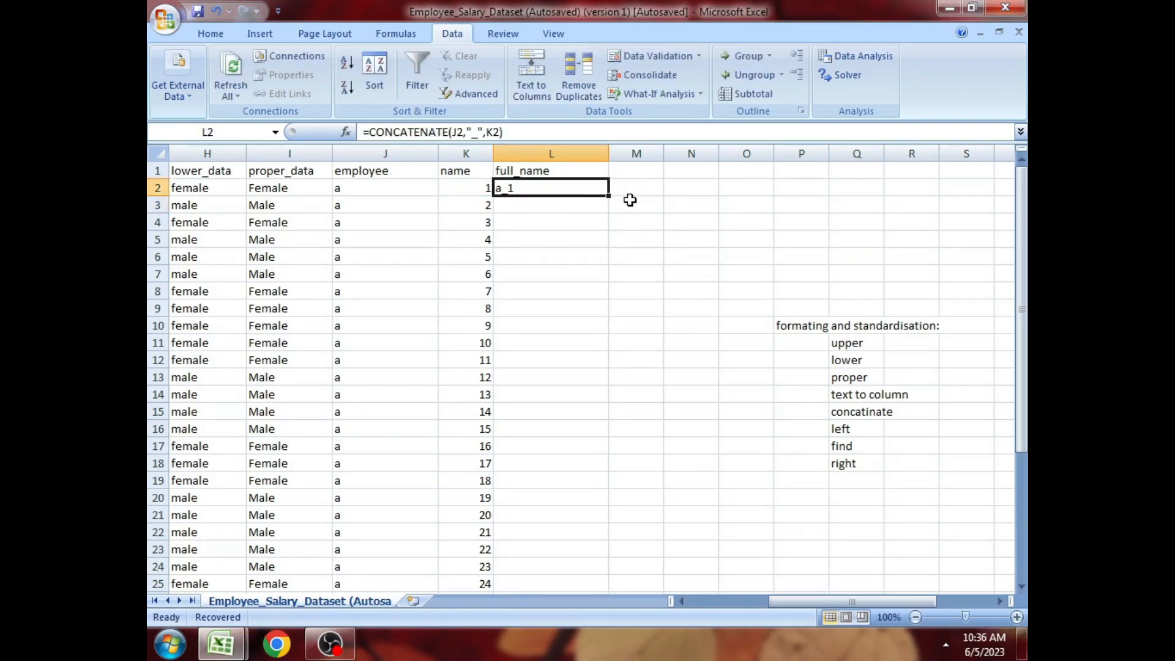
drag(614, 192, 608, 488)
click(621, 394)
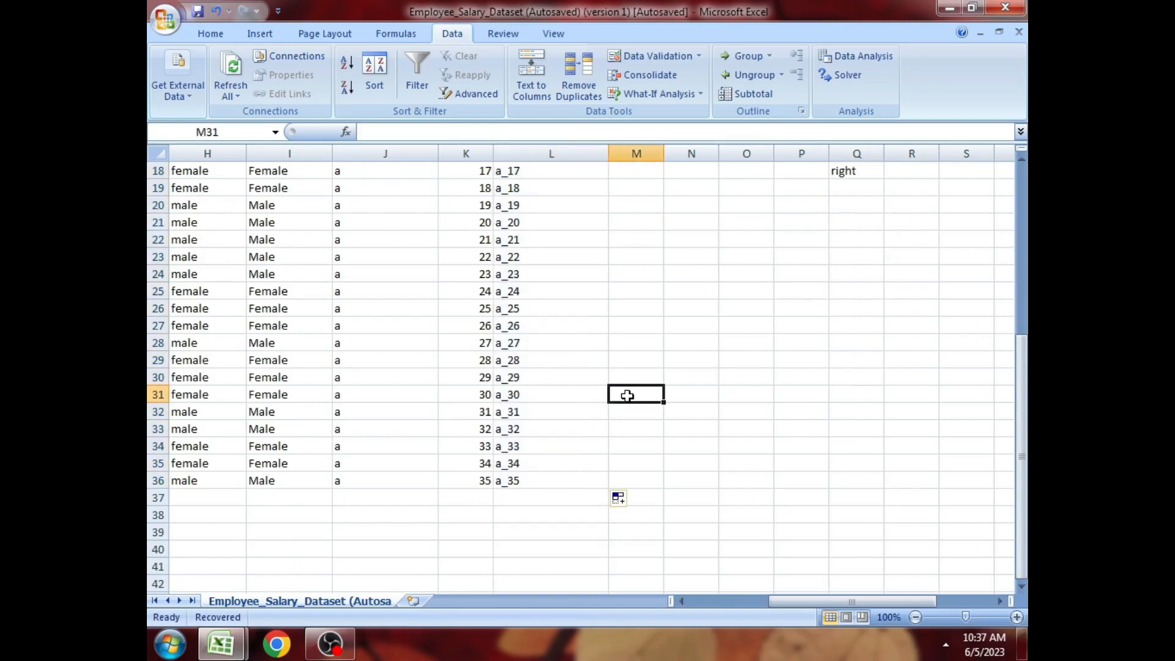
drag(1021, 456, 1021, 288)
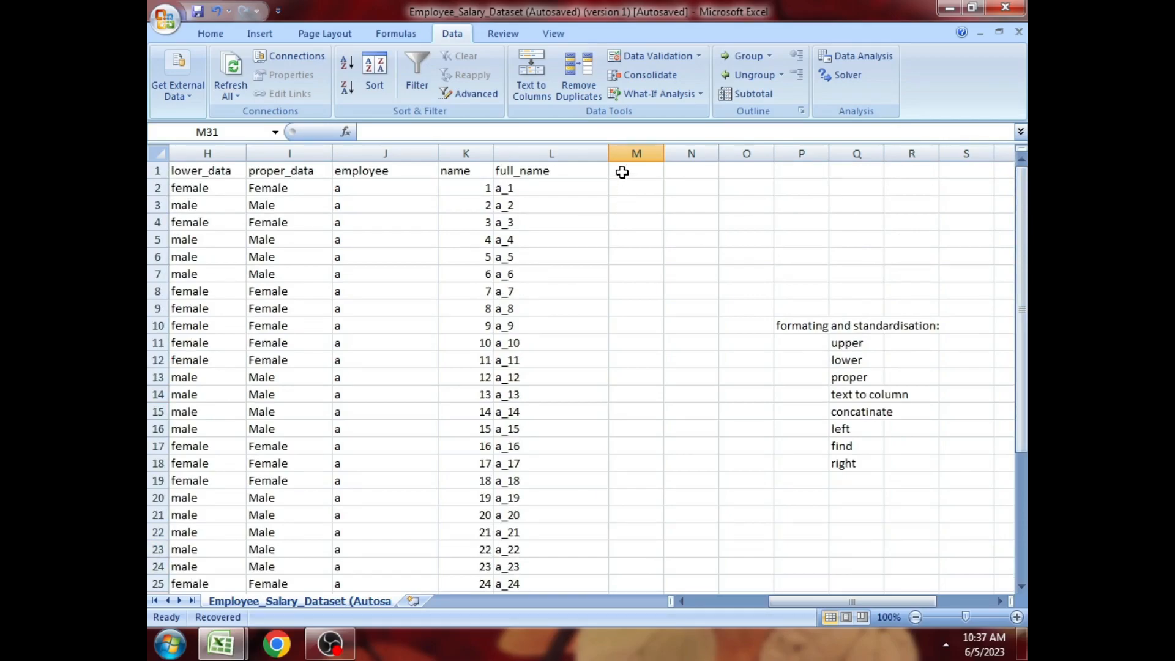
- Examine the left, find and right entries in the formatting and standardisation list
click(963, 411)
drag(962, 411, 810, 336)
click(813, 433)
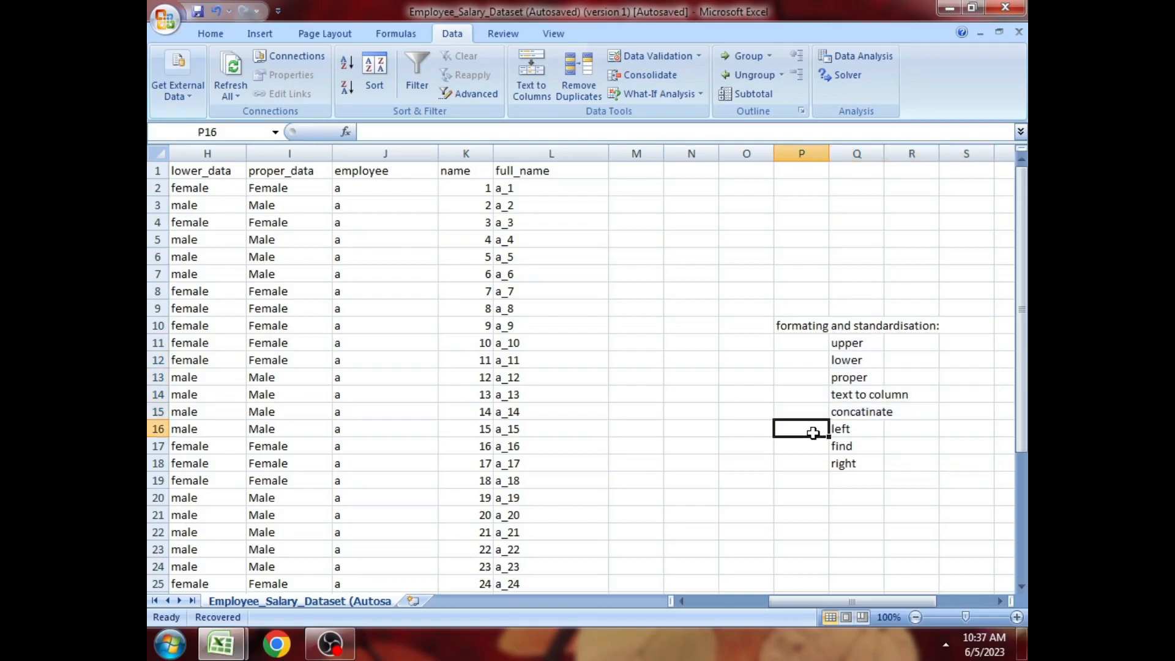
drag(813, 433, 919, 461)
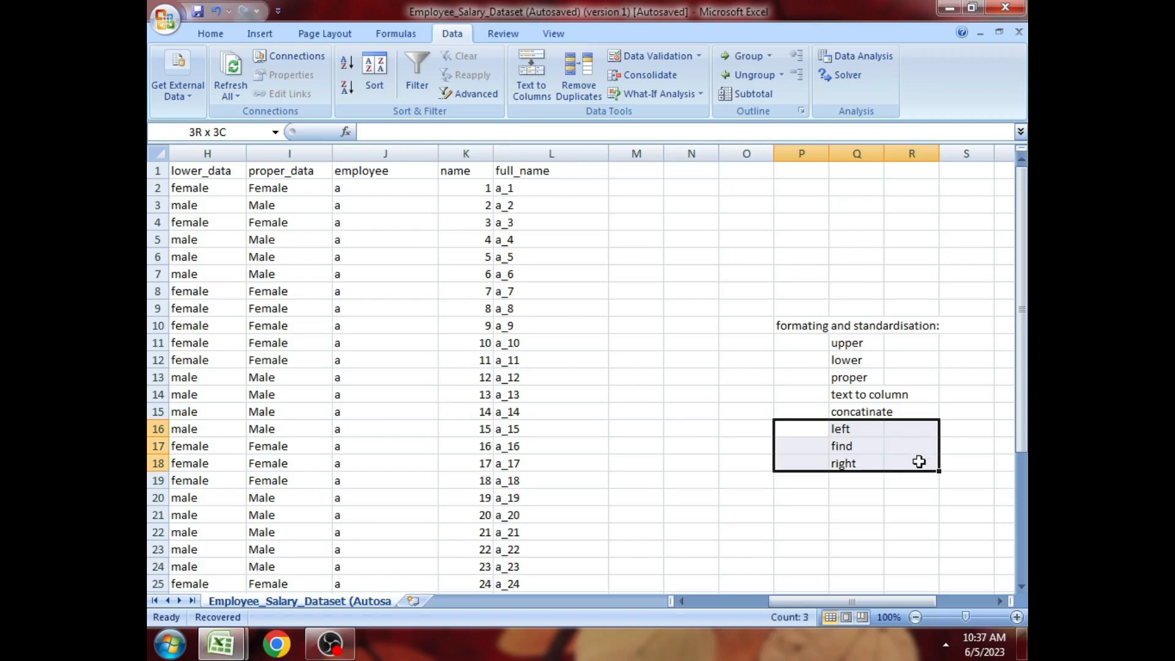
drag(797, 434, 902, 474)
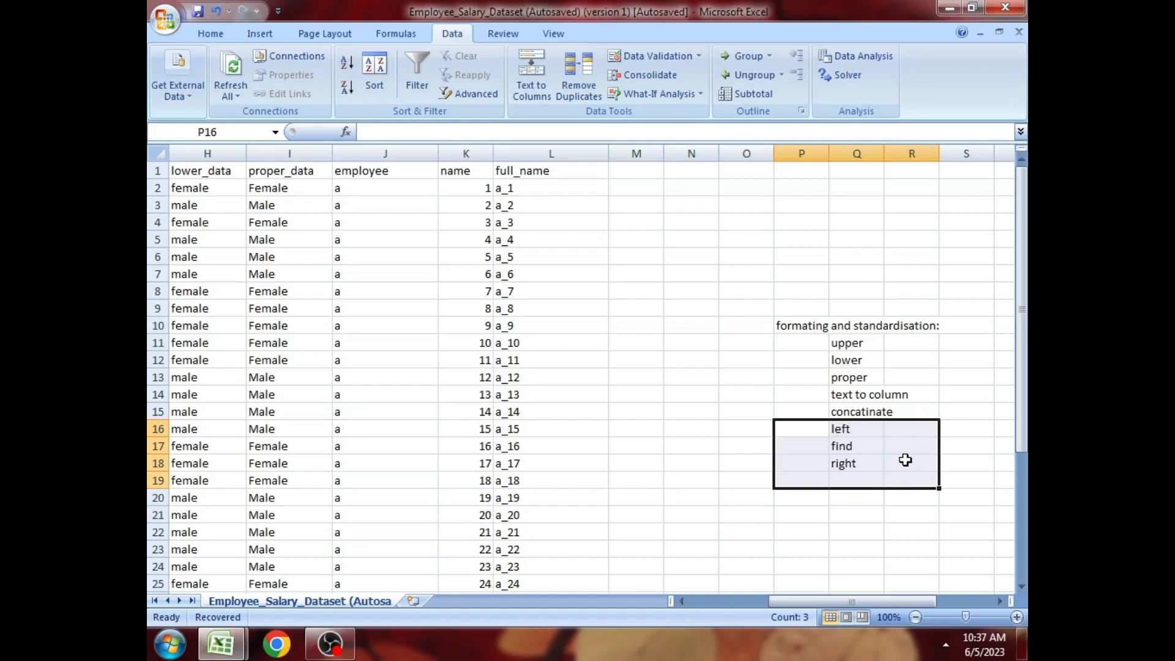
- Add the header left_data in M1 and widen column M to about twice its width
click(635, 172)
double_click(636, 172)
text(lef)
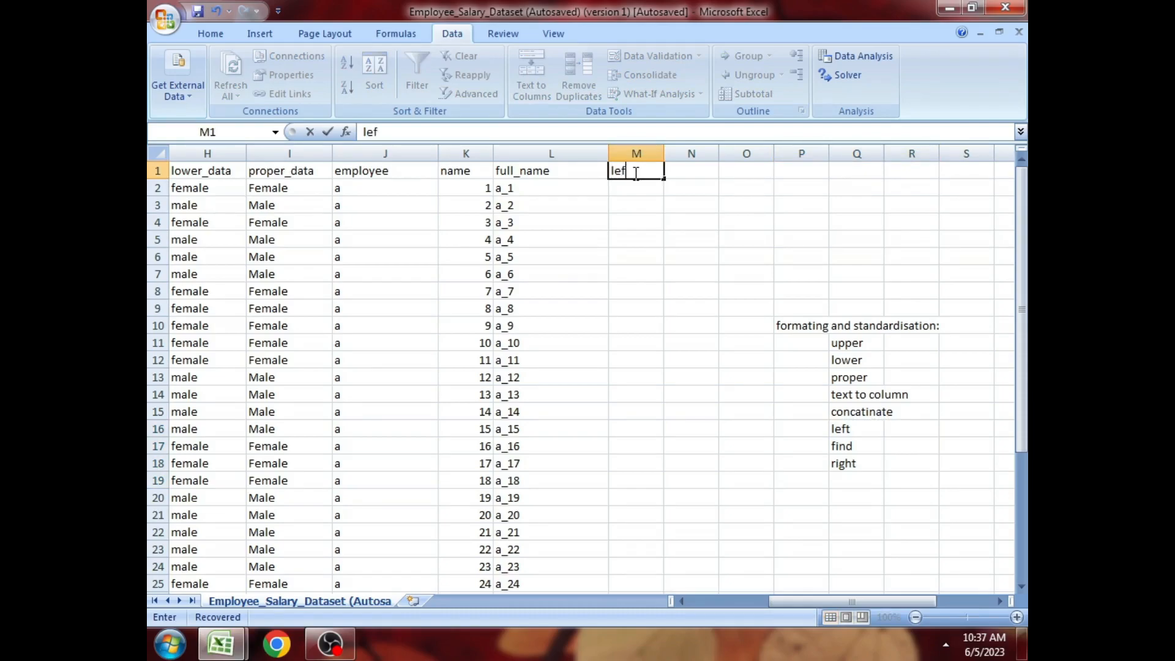
text(t_data)
click(631, 202)
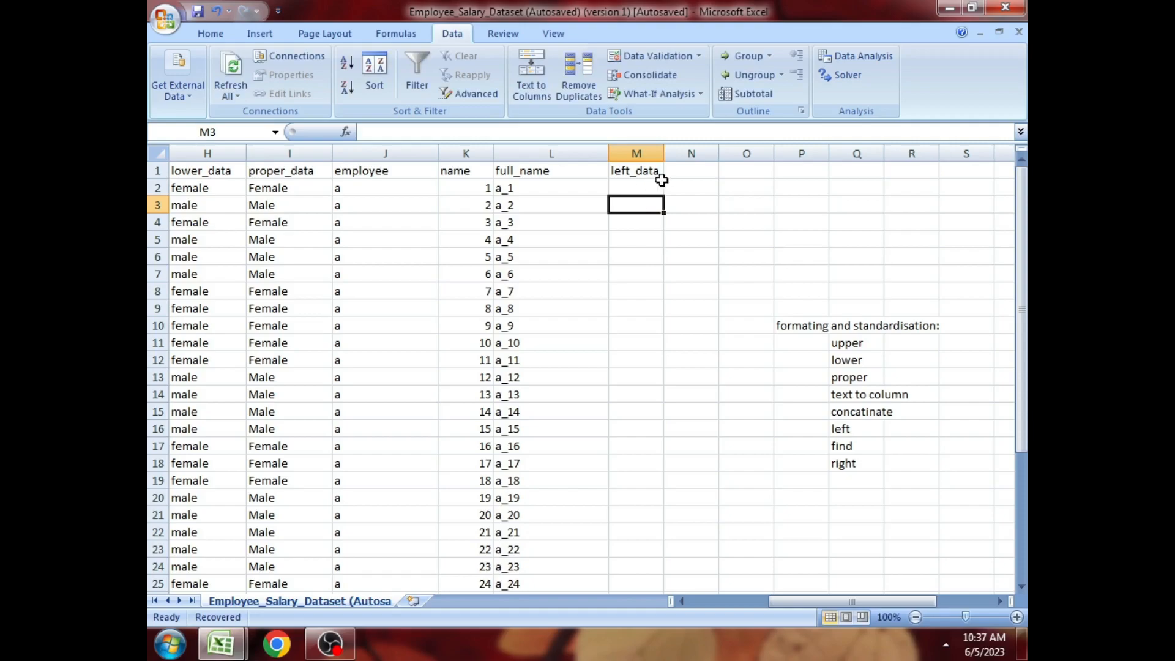
drag(664, 153, 716, 153)
- Enter =LEFT(L2,1) in M2 to extract the first character of the full_name value
click(634, 186)
text(=)
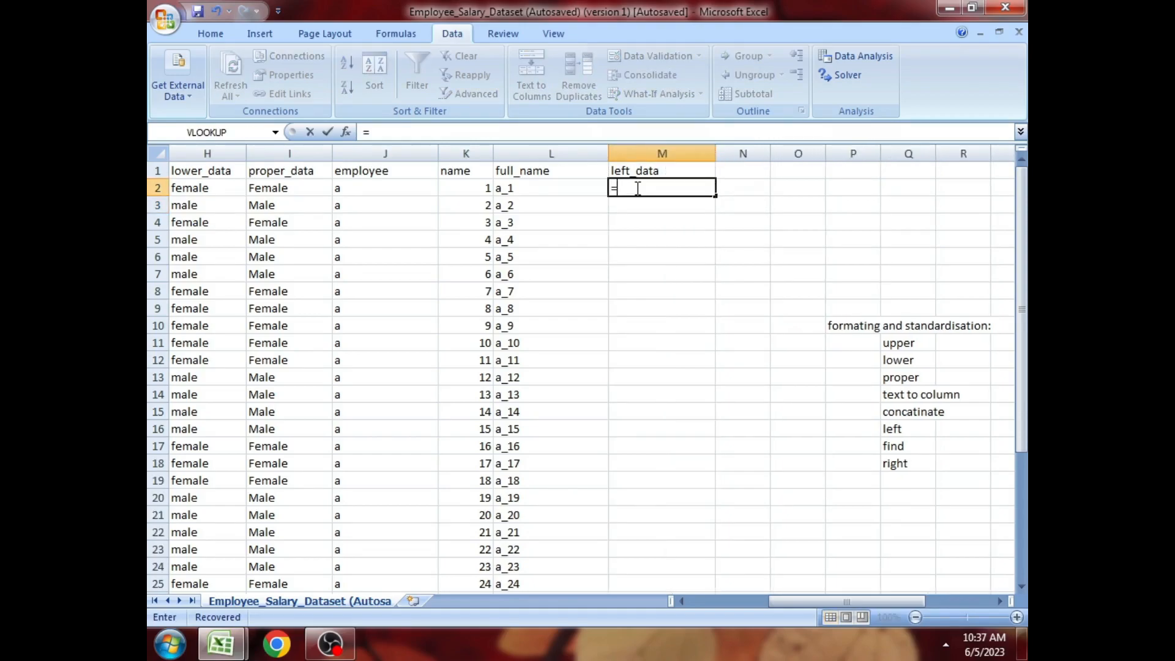
text(lef)
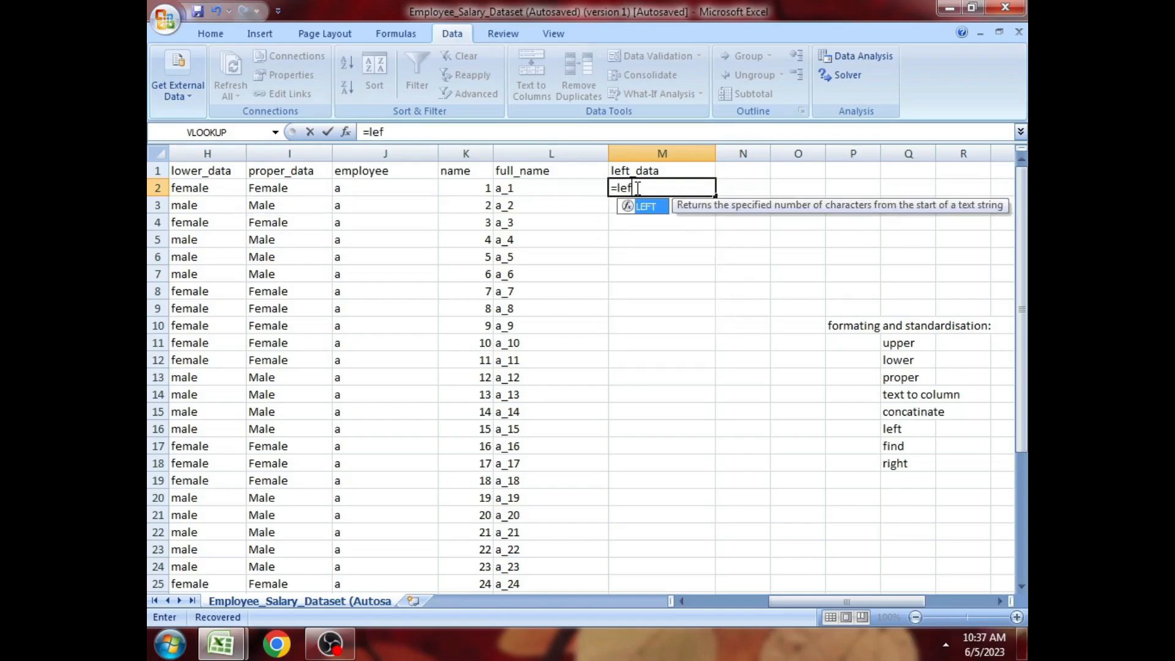
text(t)
double_click(649, 207)
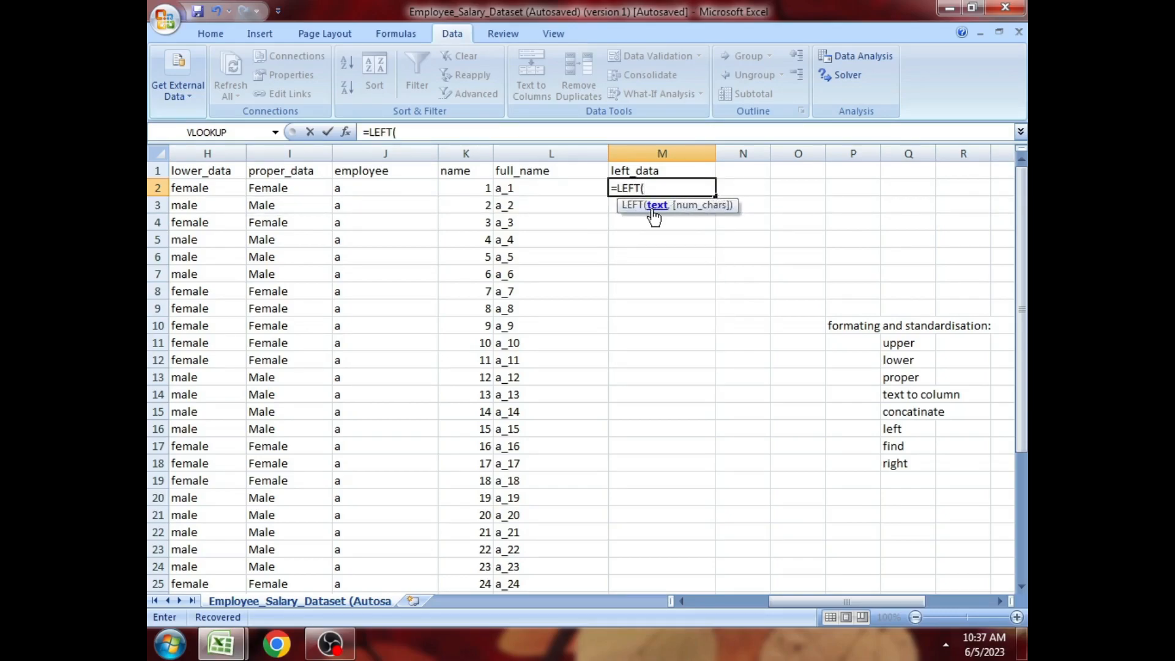
click(537, 193)
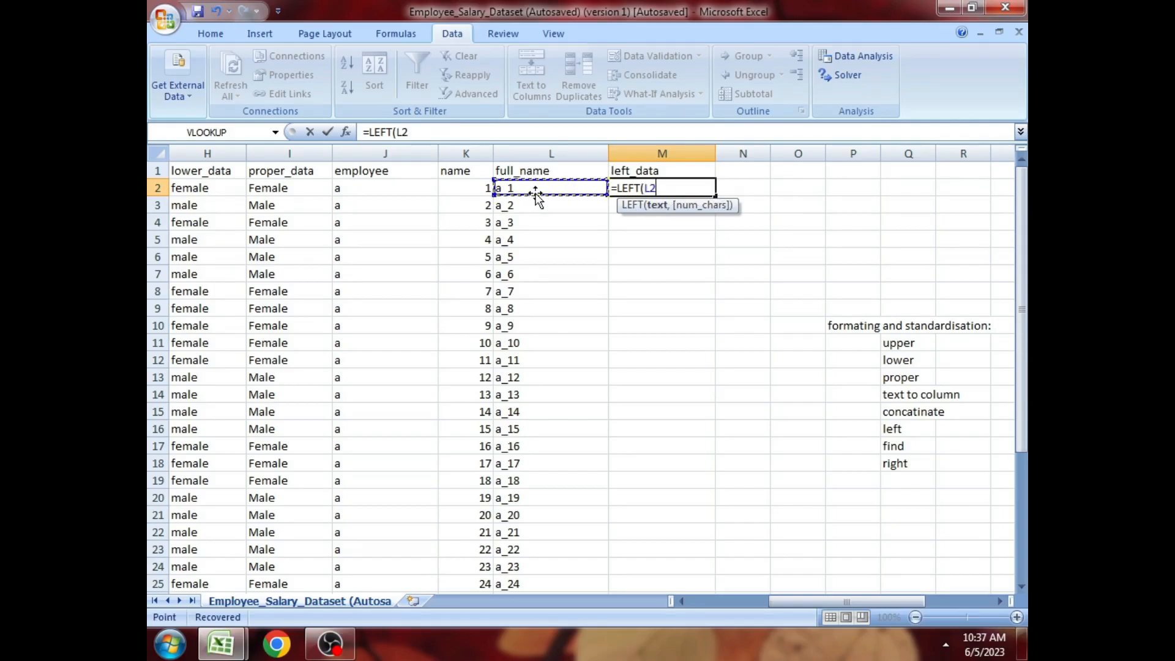
text(,)
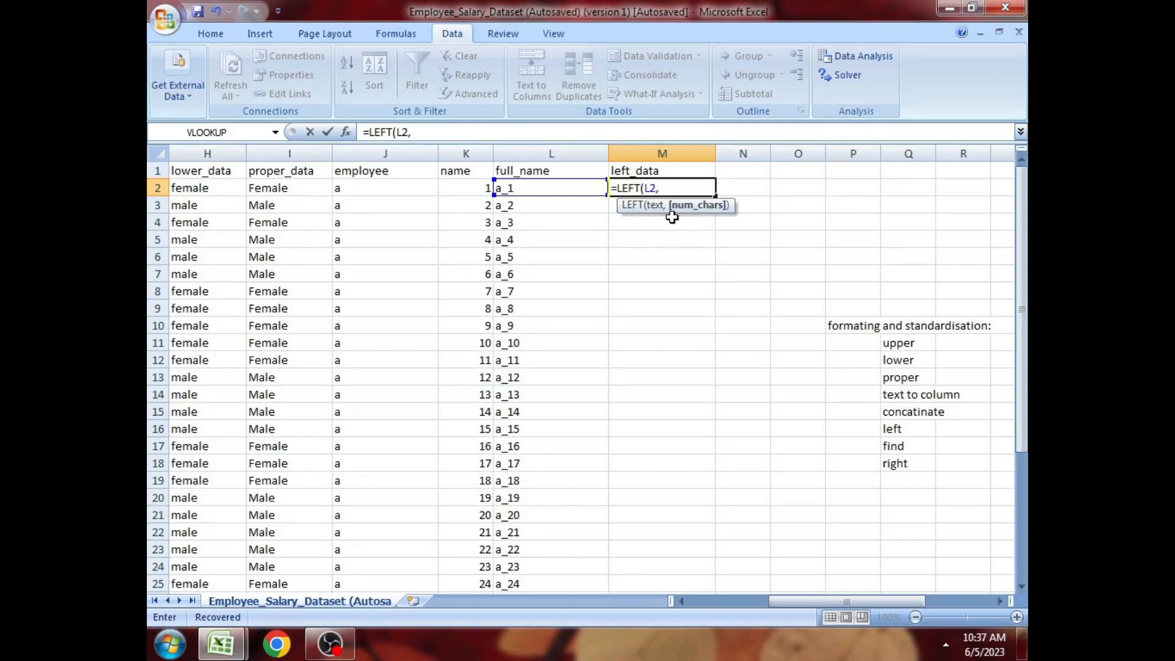
text(1)
key(Return)
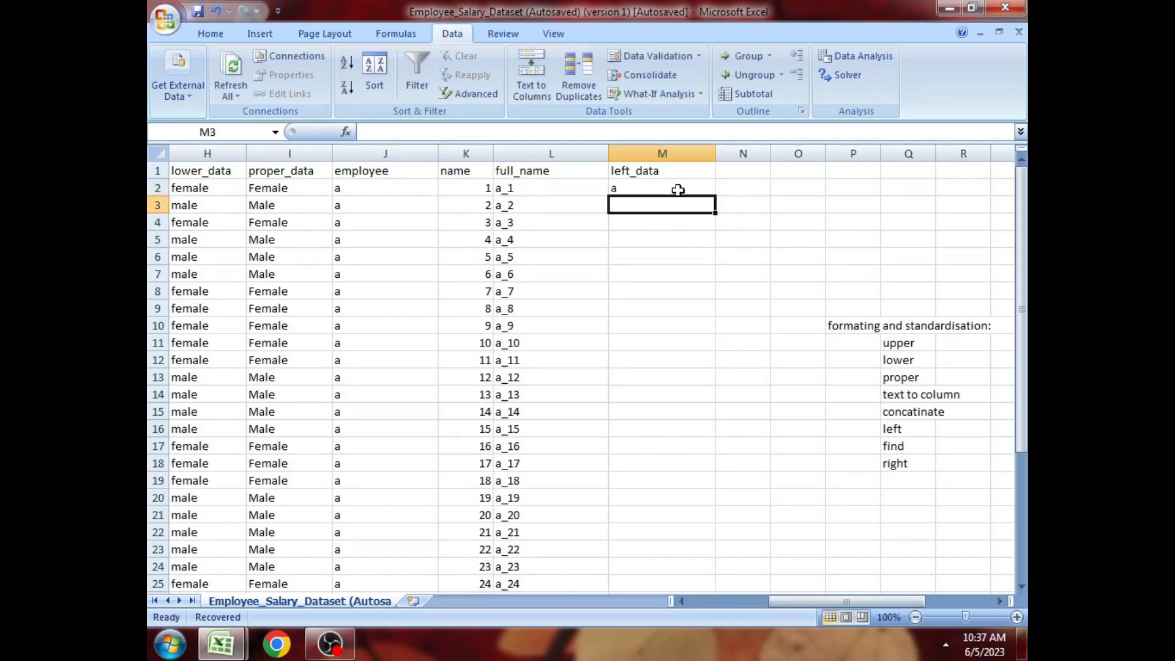
- Fill the LEFT formula in M2 down the left_data column to row 36
click(640, 188)
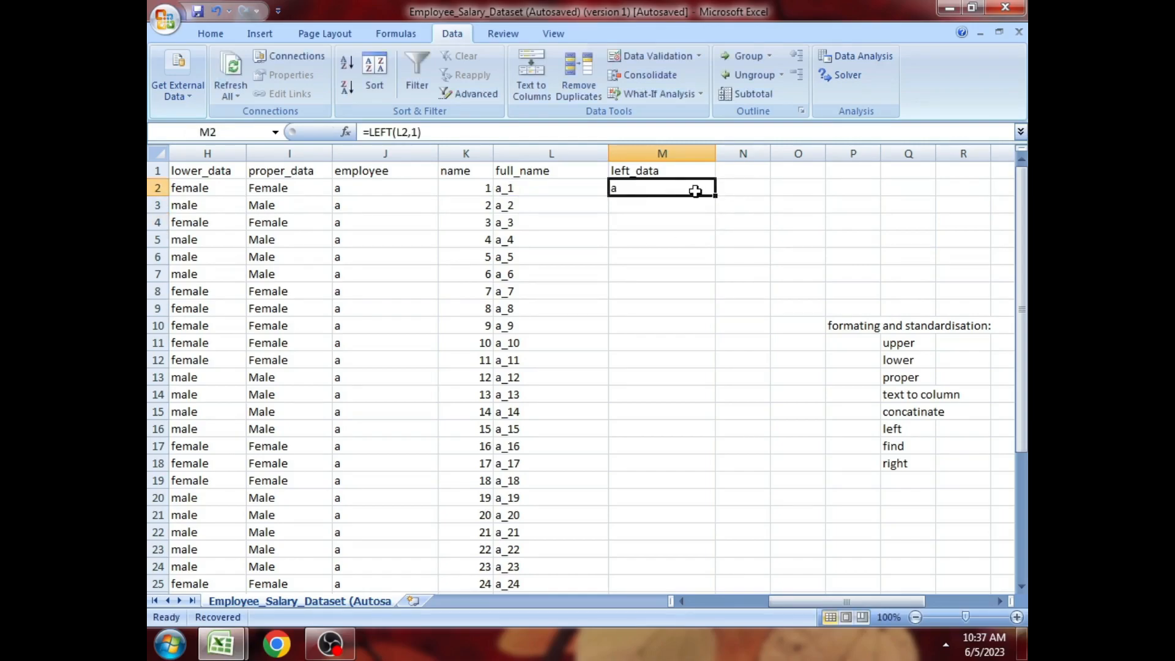
drag(726, 196, 737, 574)
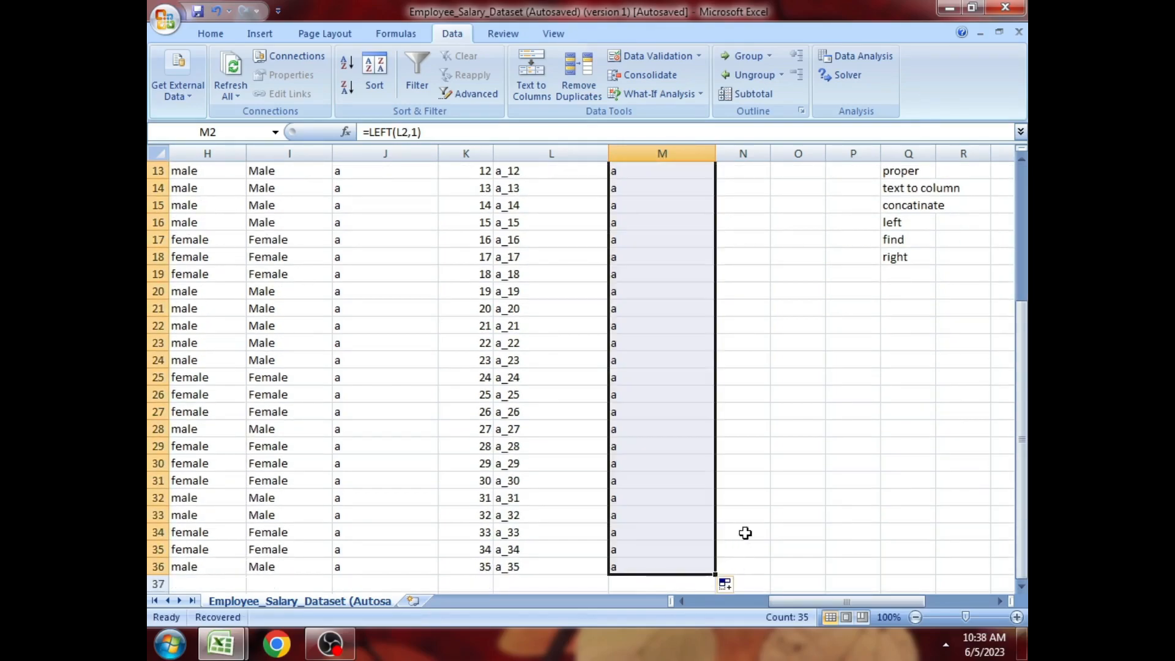
click(777, 396)
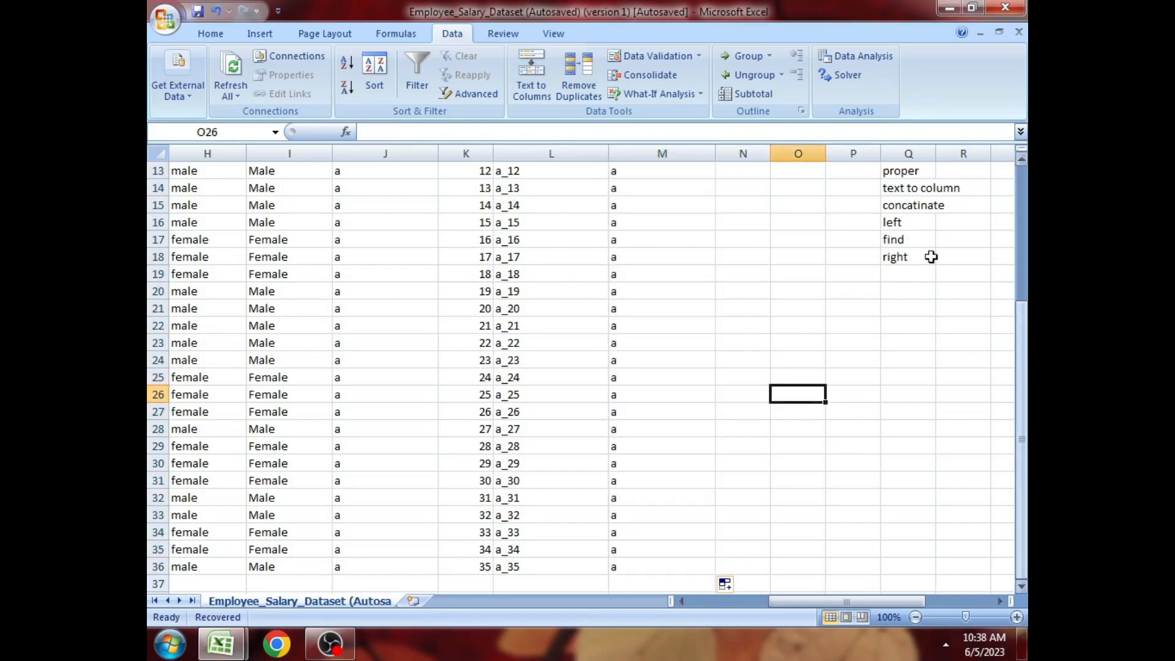
click(906, 221)
drag(1021, 325, 1020, 211)
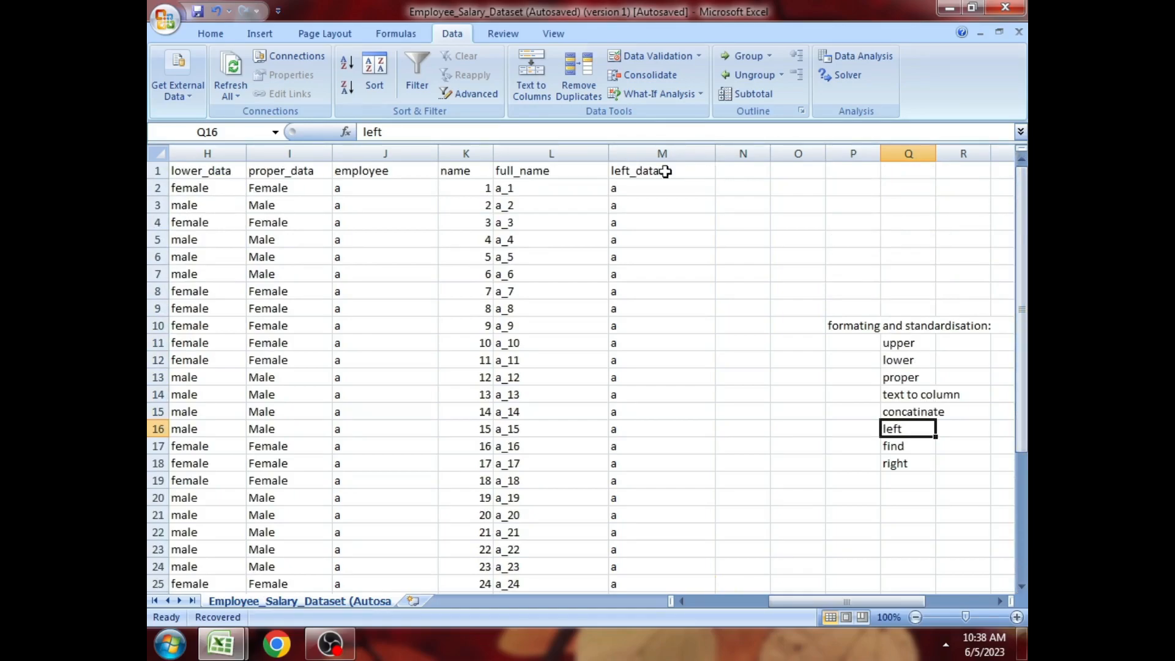
- Add the header right_data in N1 and widen column N enough to fit it
click(600, 172)
click(649, 168)
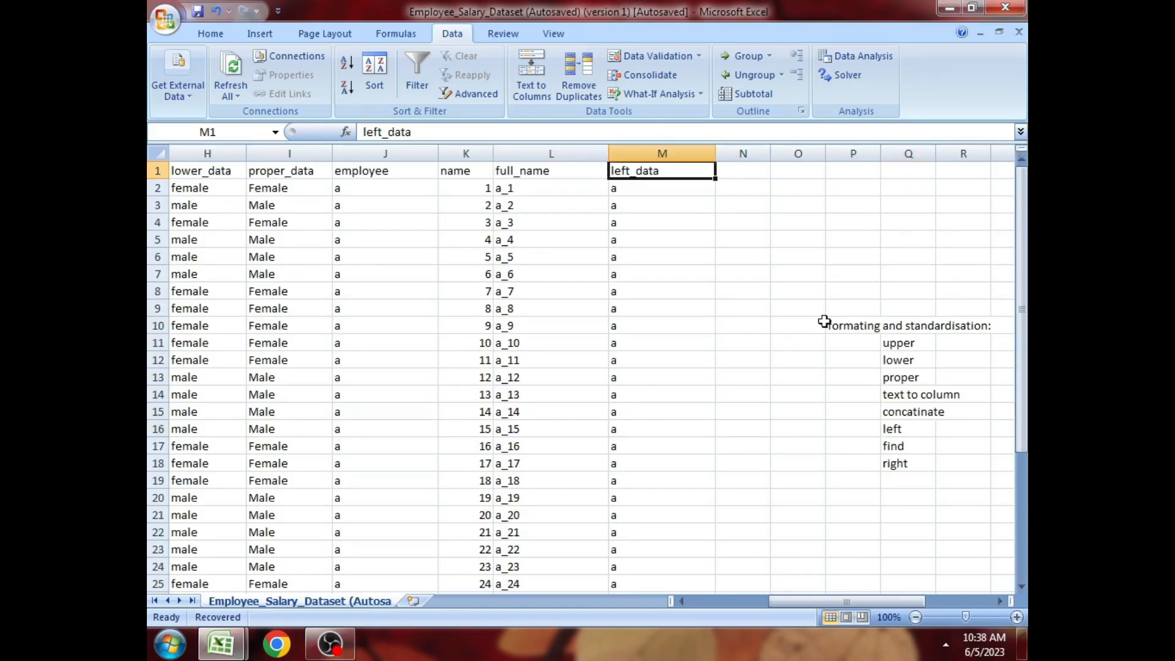
click(904, 430)
click(630, 171)
double_click(747, 172)
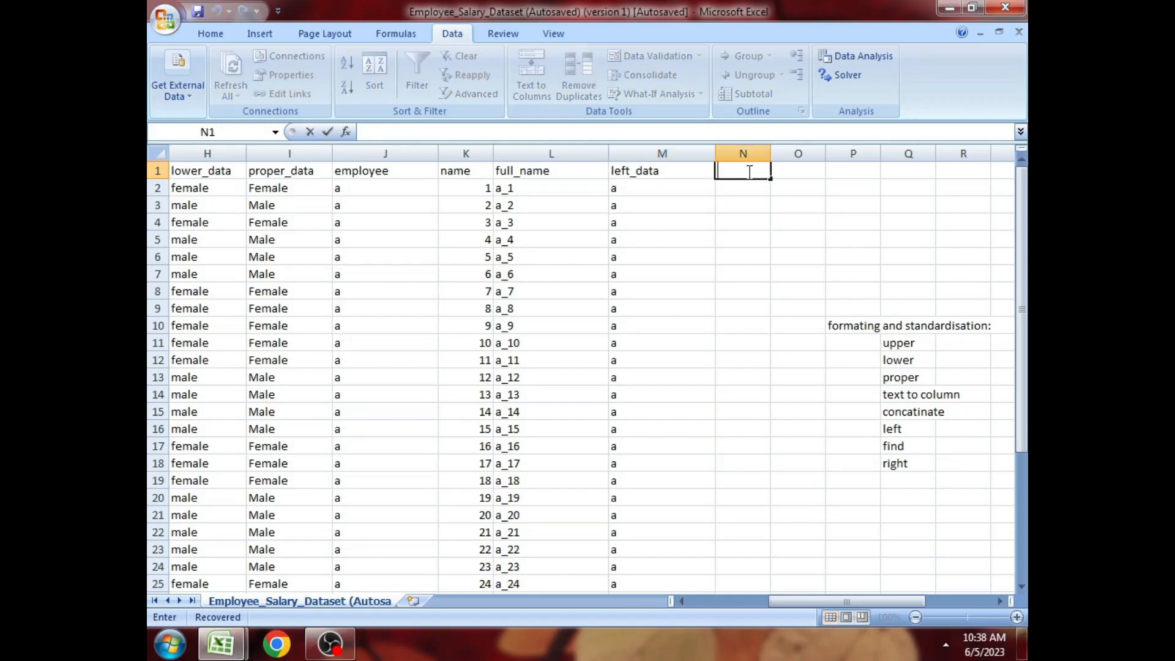
text(right_data)
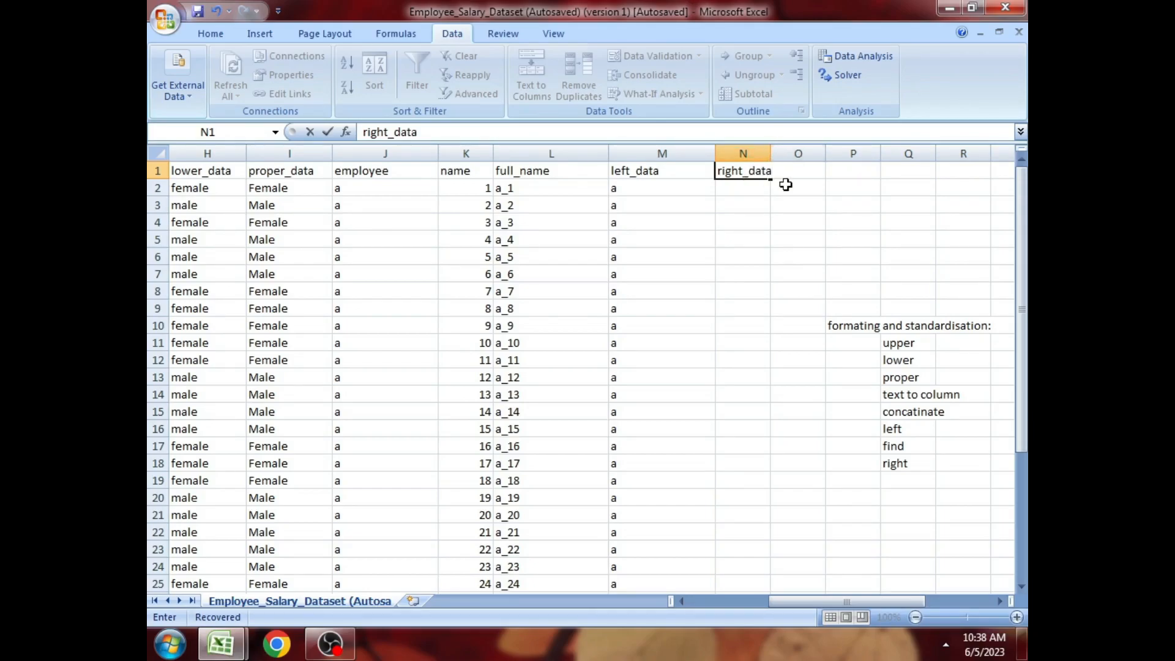
click(743, 204)
drag(770, 153, 811, 156)
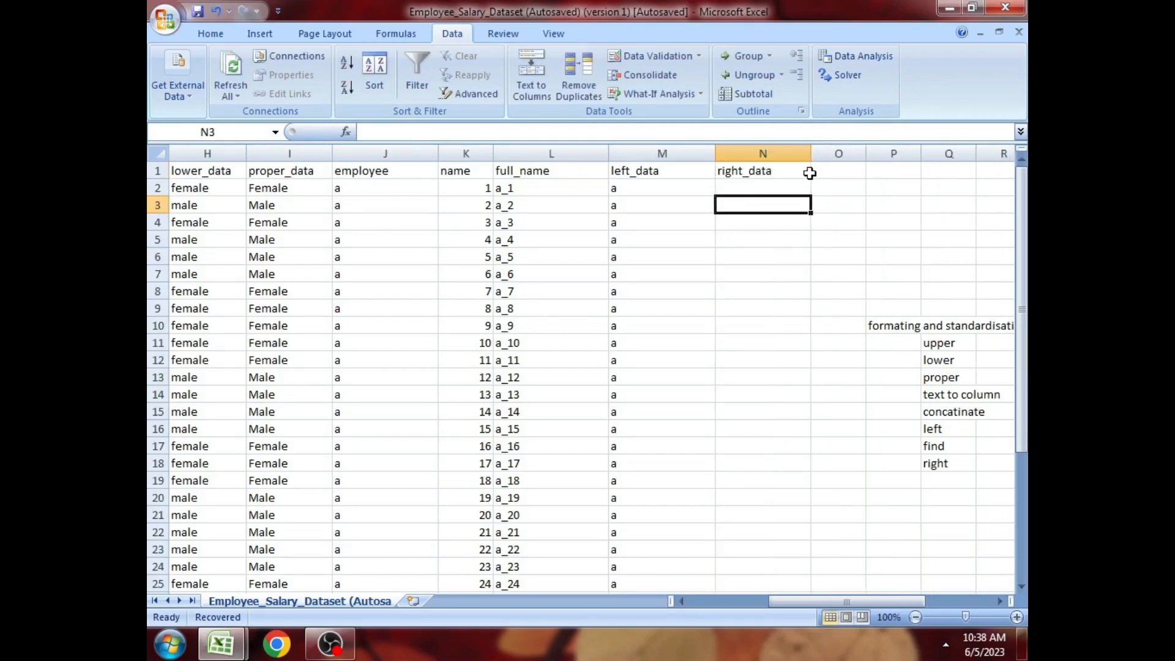
- Enter =RIGHT(L2,1) in N2 and fill the formula down the right_data column to row 36
click(740, 186)
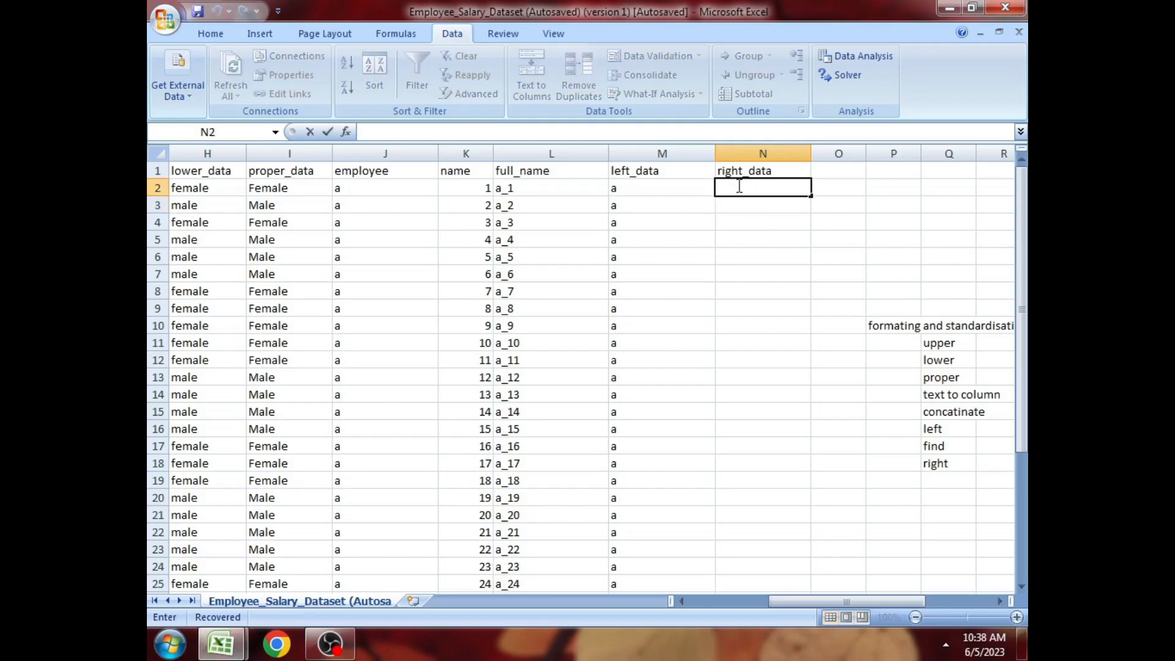
text(=right)
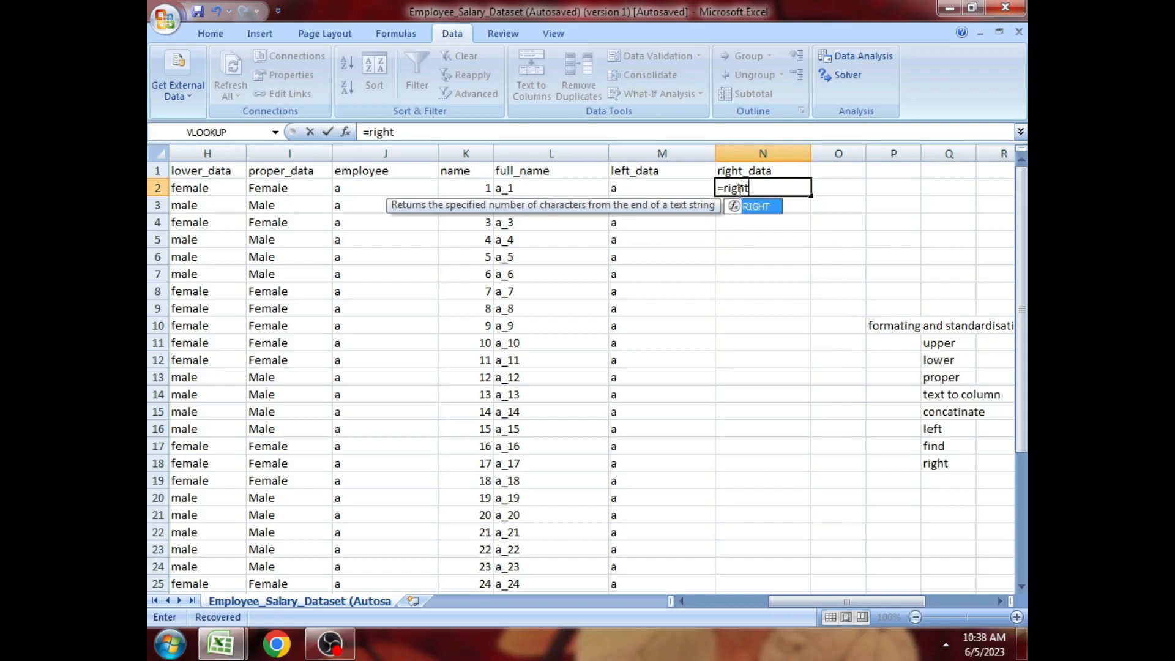
double_click(753, 208)
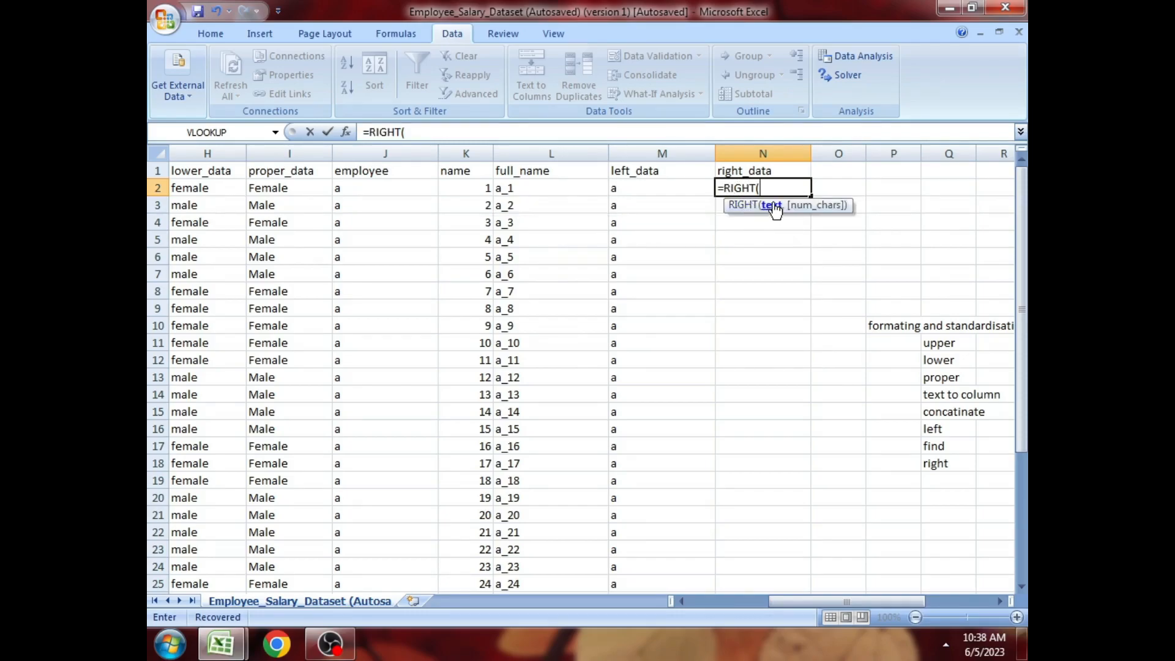
click(576, 191)
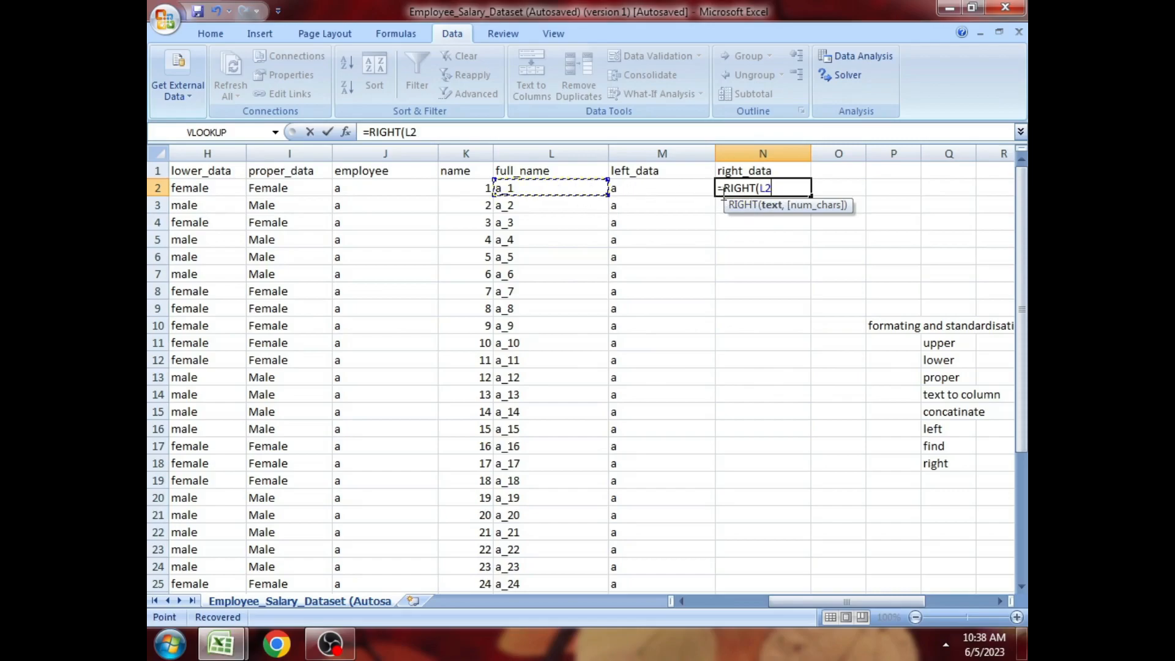
text(,1)
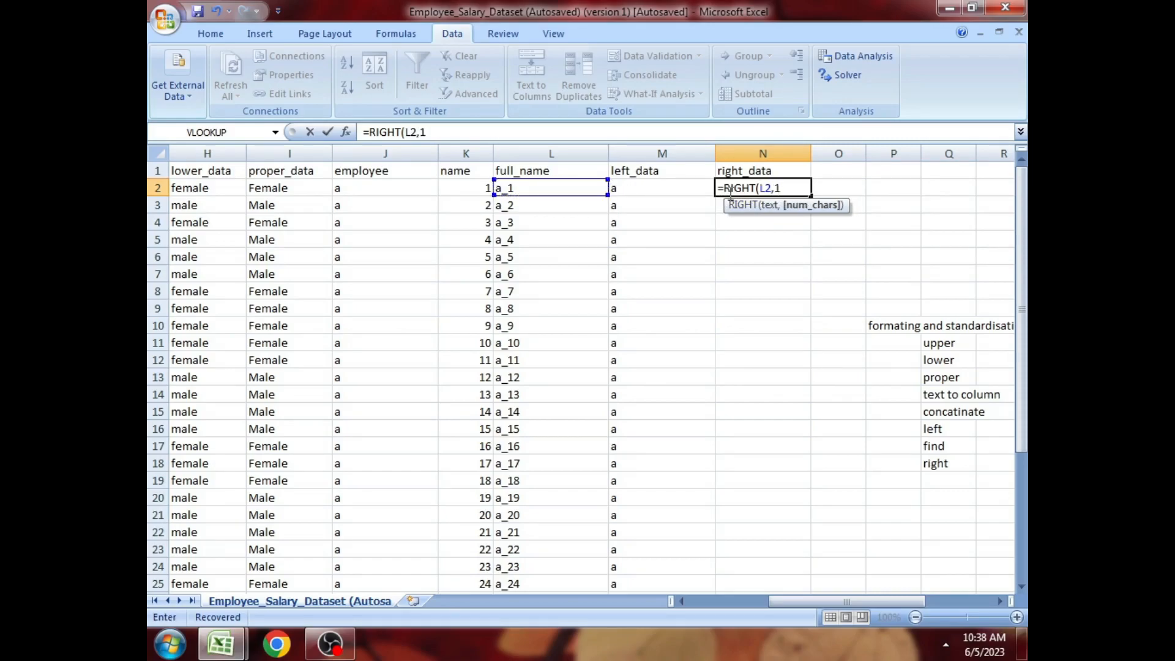
key(Return)
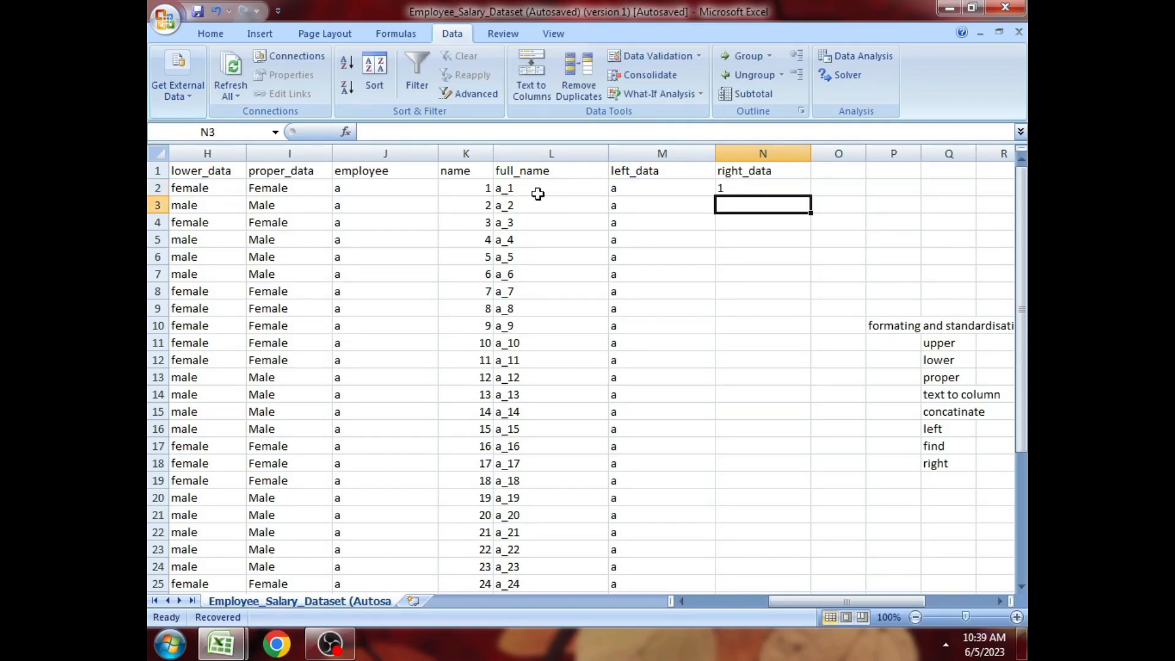
click(752, 189)
drag(812, 197, 809, 558)
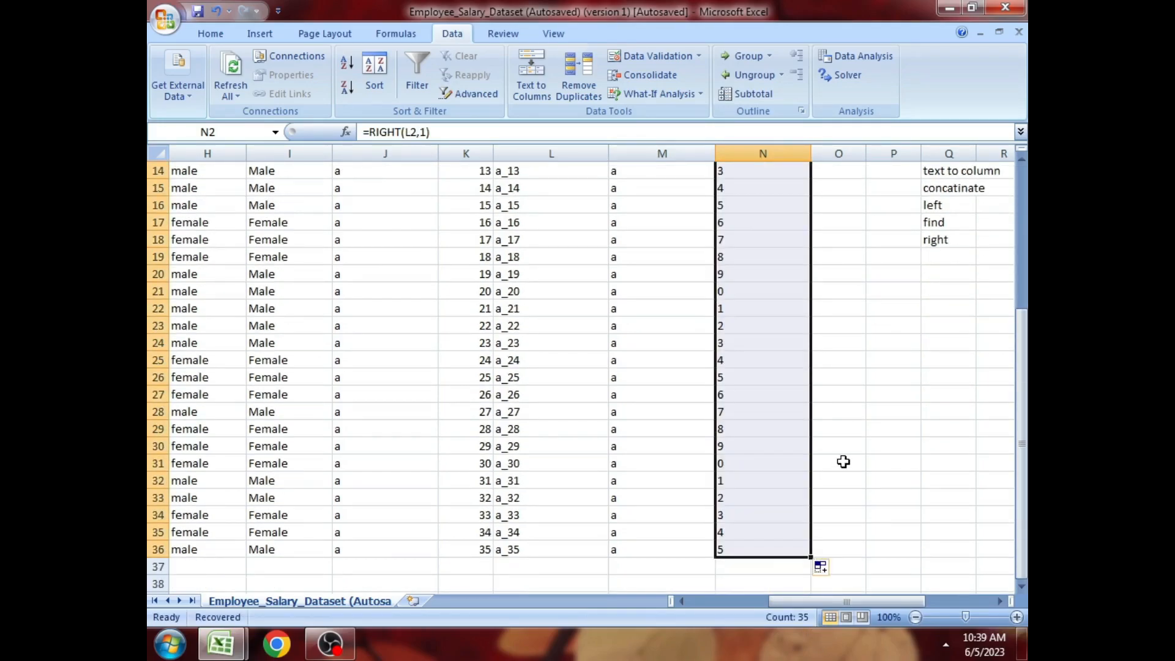
- Examine the right_data results from row 36 up to row 28 and compare them with the full_name values
click(734, 530)
click(736, 554)
click(737, 531)
click(738, 514)
click(737, 497)
click(736, 477)
click(738, 464)
click(738, 446)
click(738, 428)
click(740, 411)
drag(1020, 404, 1021, 257)
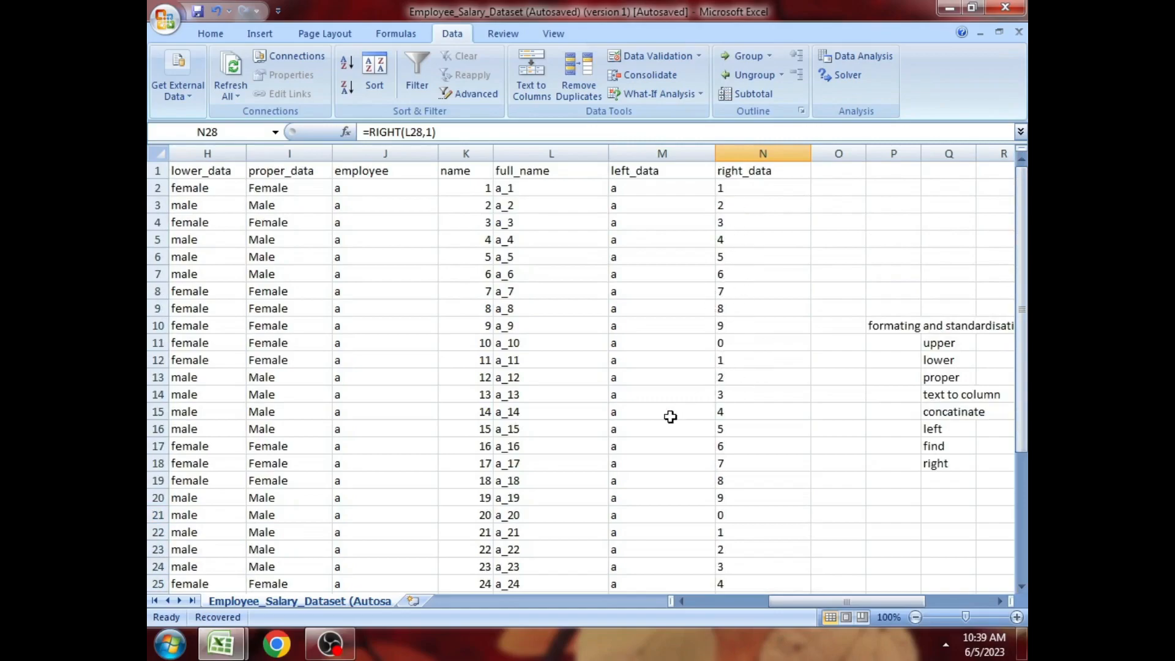
click(518, 396)
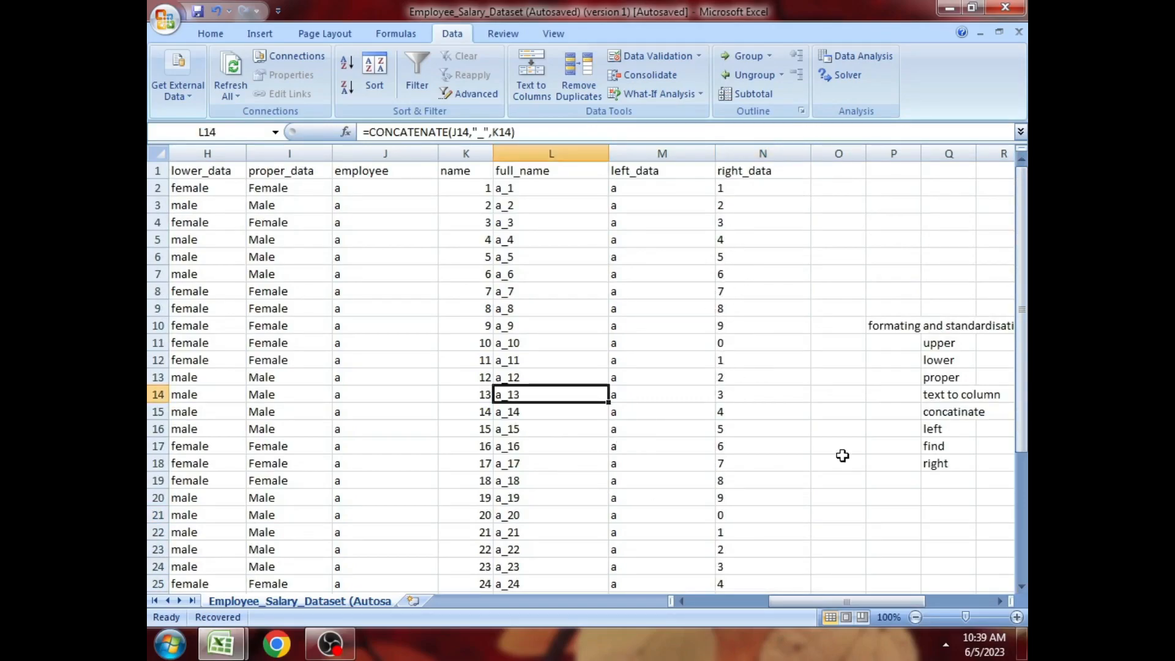
- Add the header fid_data in O1 and widen column O to about twice its width
double_click(824, 170)
text(fi)
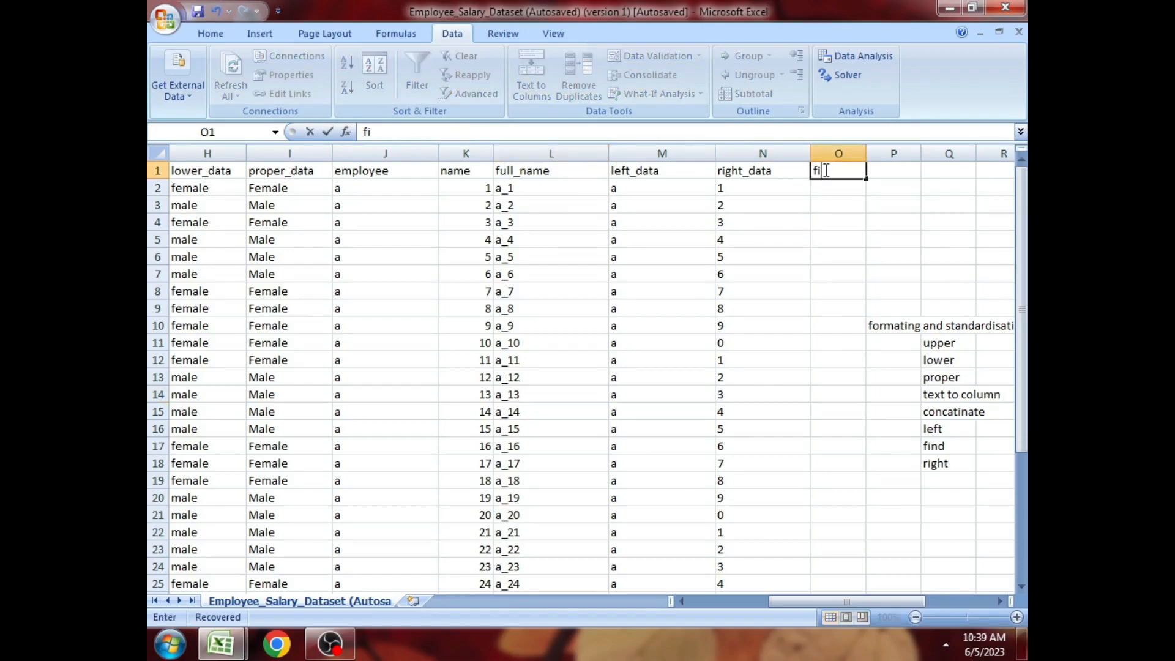
text(d_data)
click(830, 188)
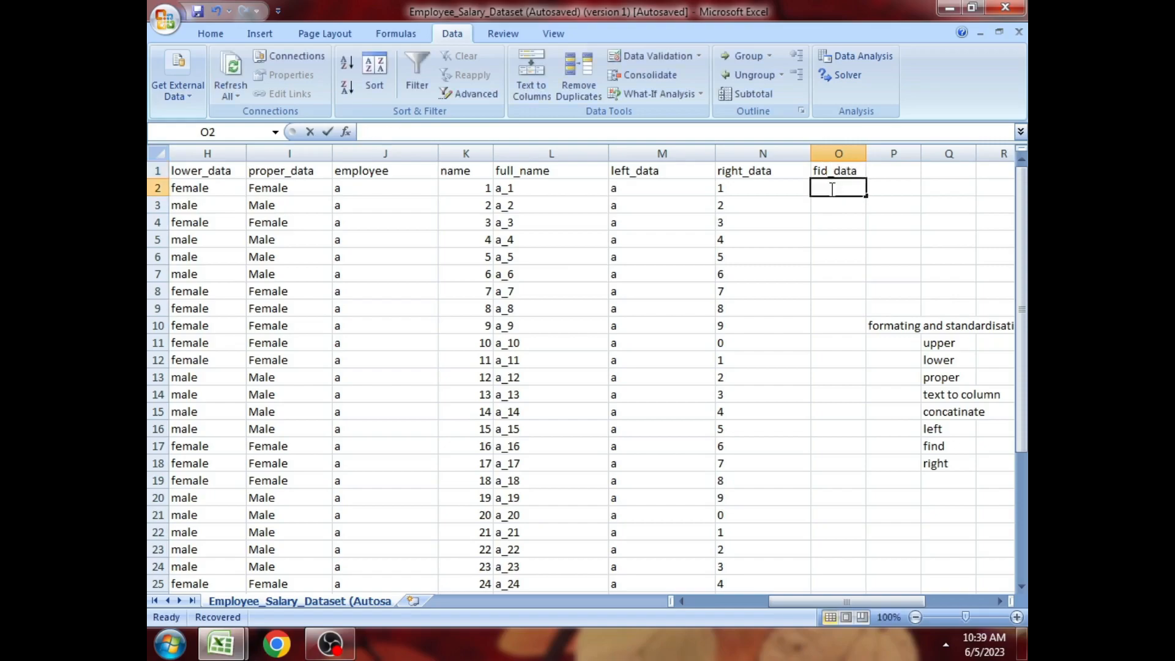
click(946, 464)
click(947, 429)
click(947, 443)
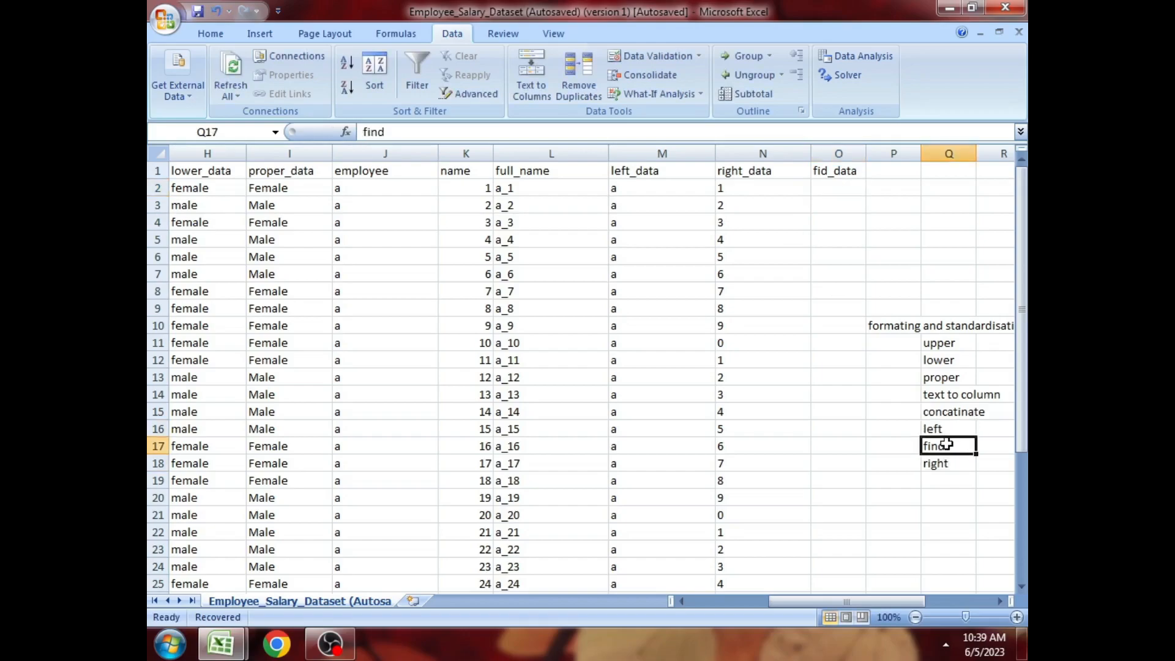
drag(866, 154, 917, 154)
- Enter =FIND("_",L2,1) in O2 to locate the underscore in the full_name value
drag(809, 599, 856, 600)
double_click(527, 189)
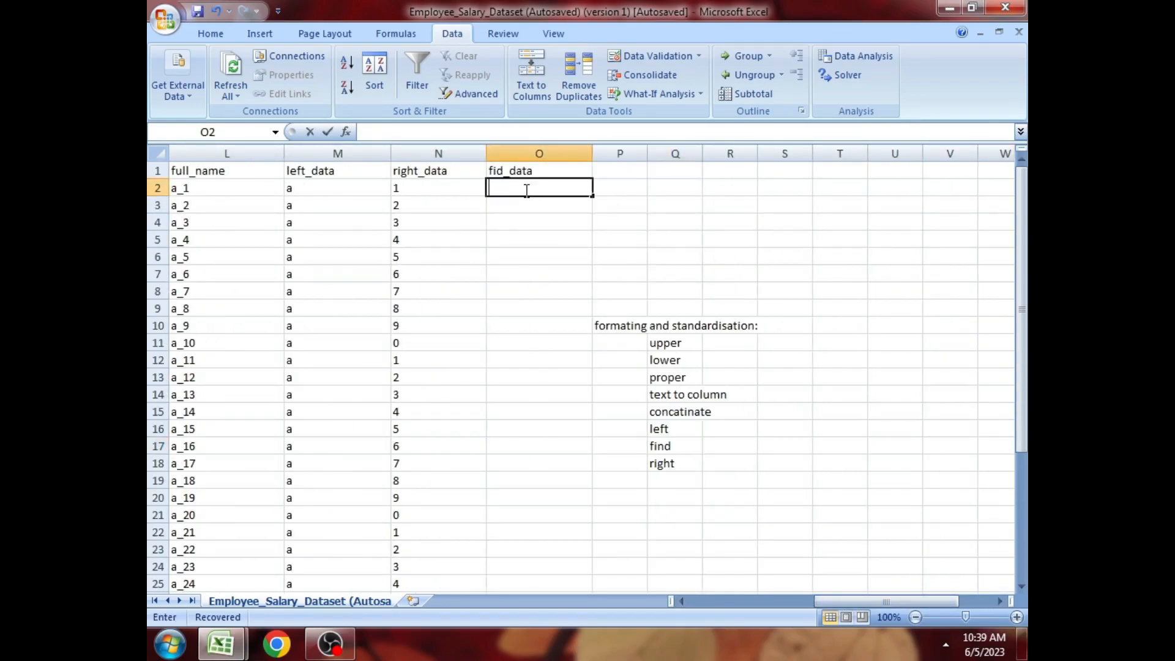
text(=find)
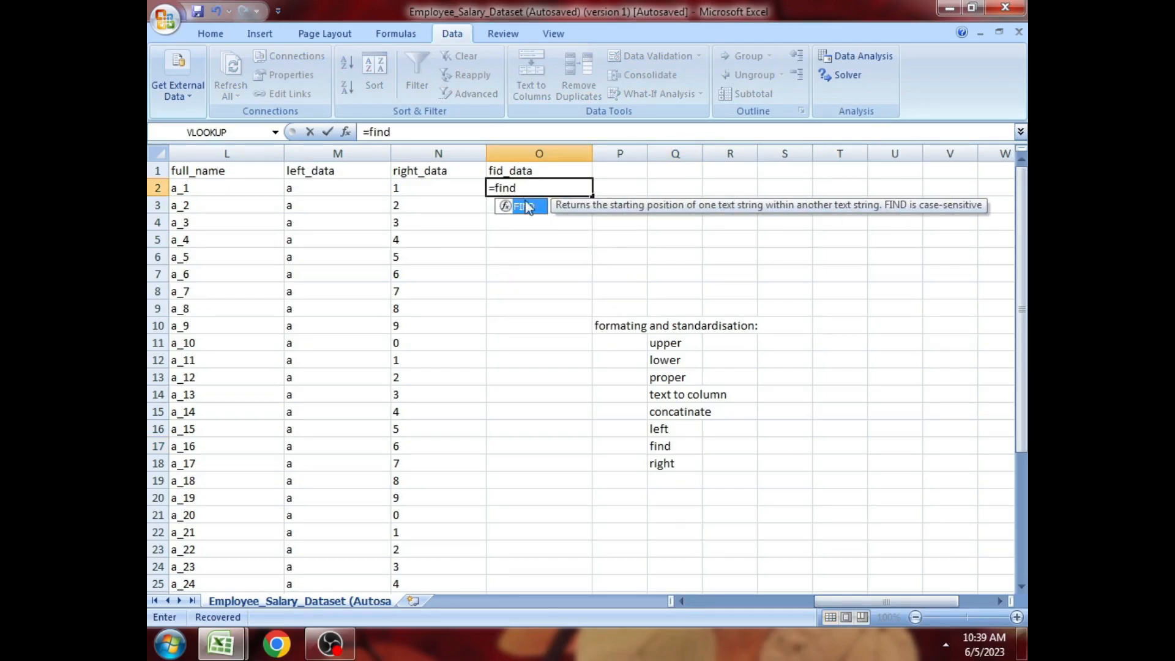
key(Tab)
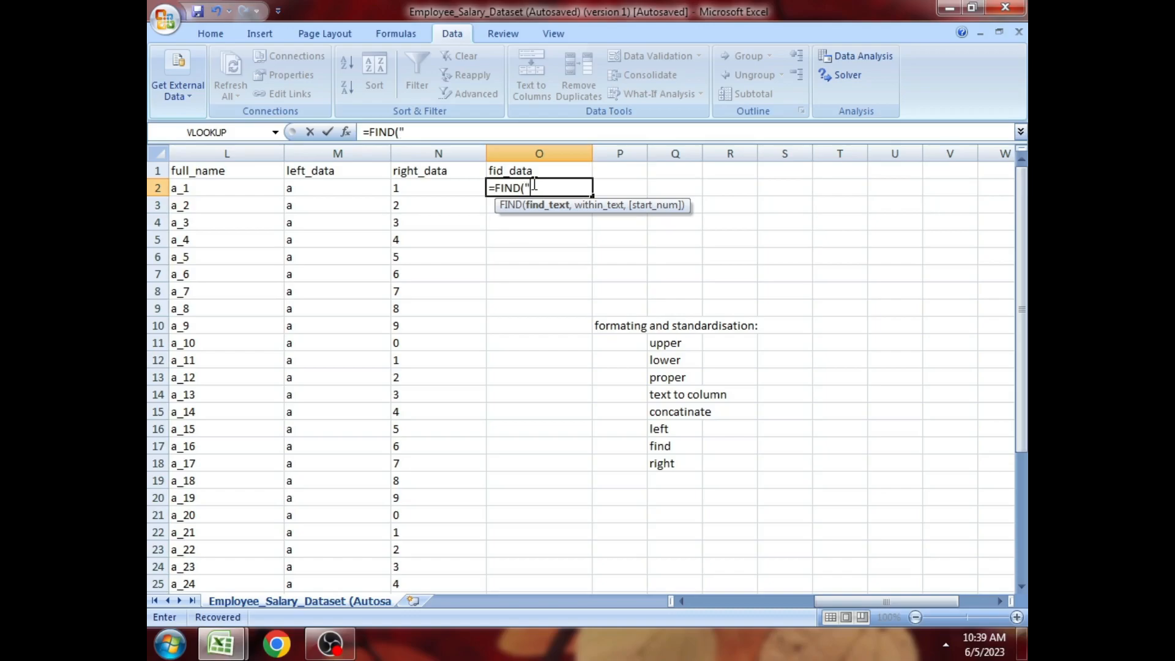
text(",)
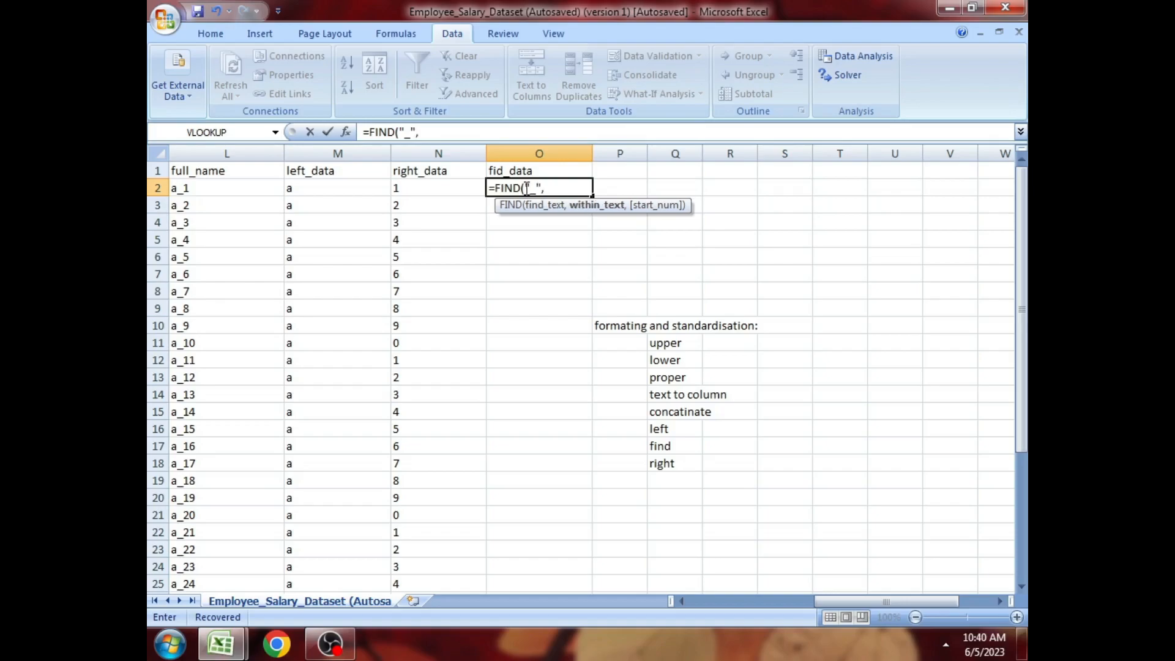
click(224, 189)
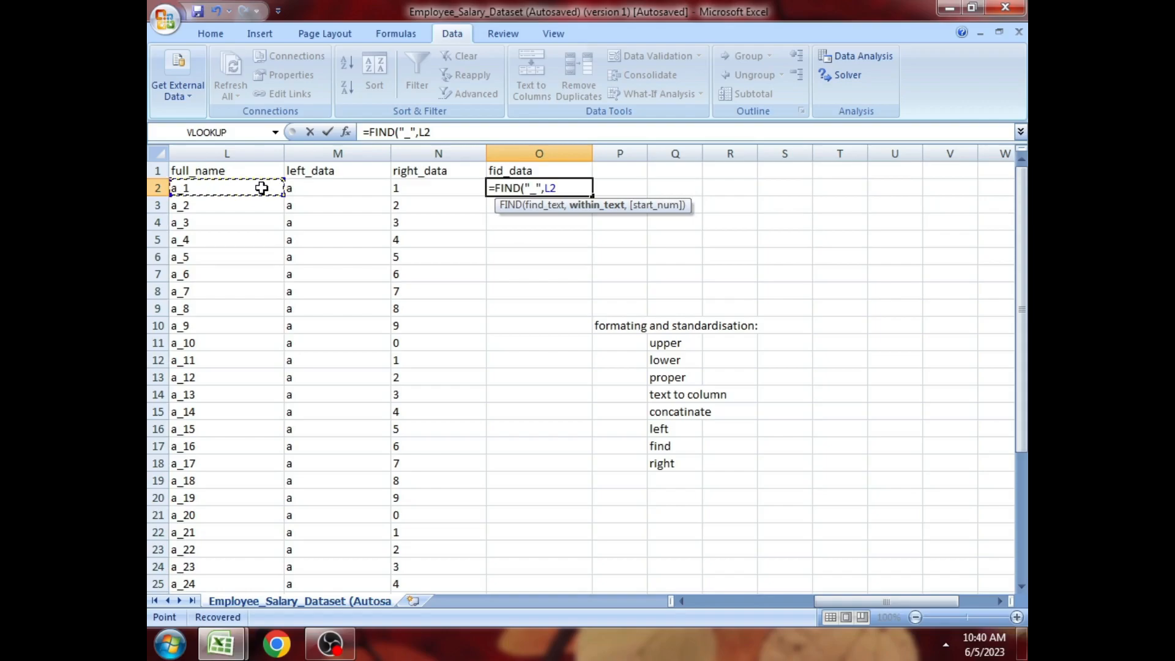
text(,1)
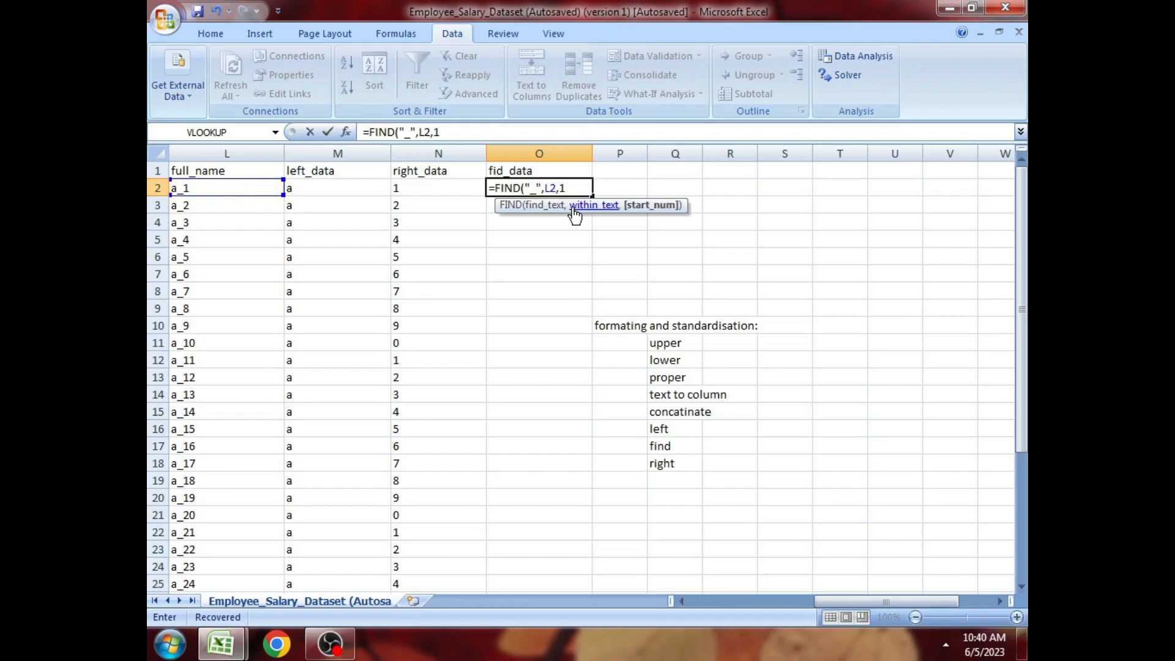
key(Return)
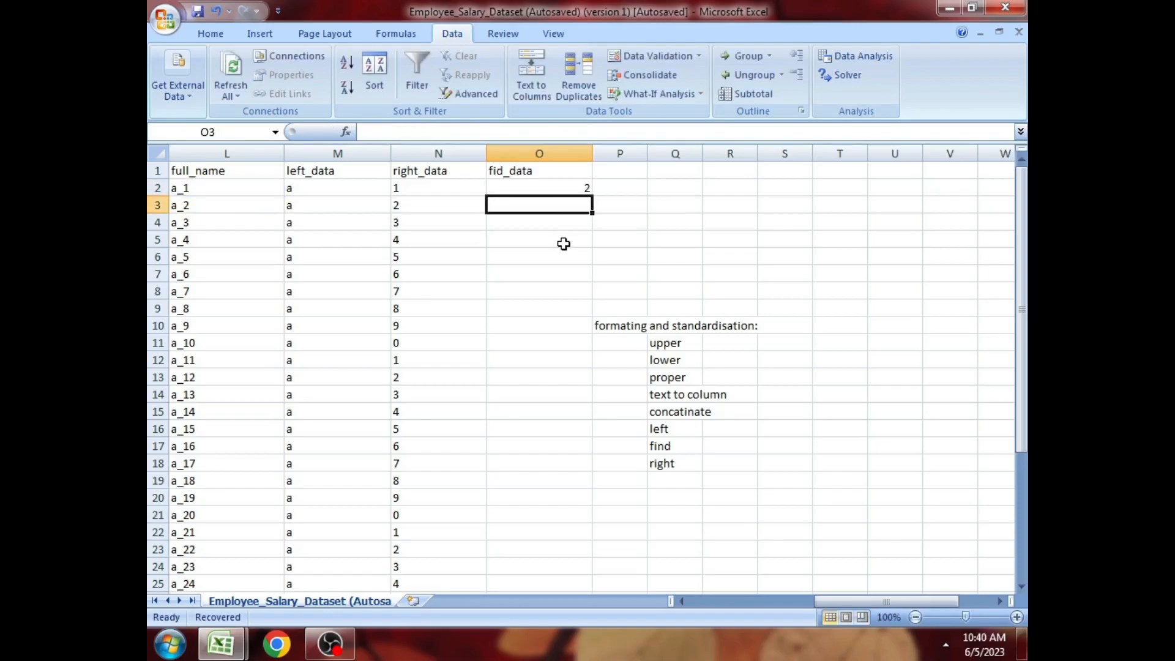
- Try 2 and 4 as the start position in the FIND formula in O2
double_click(561, 188)
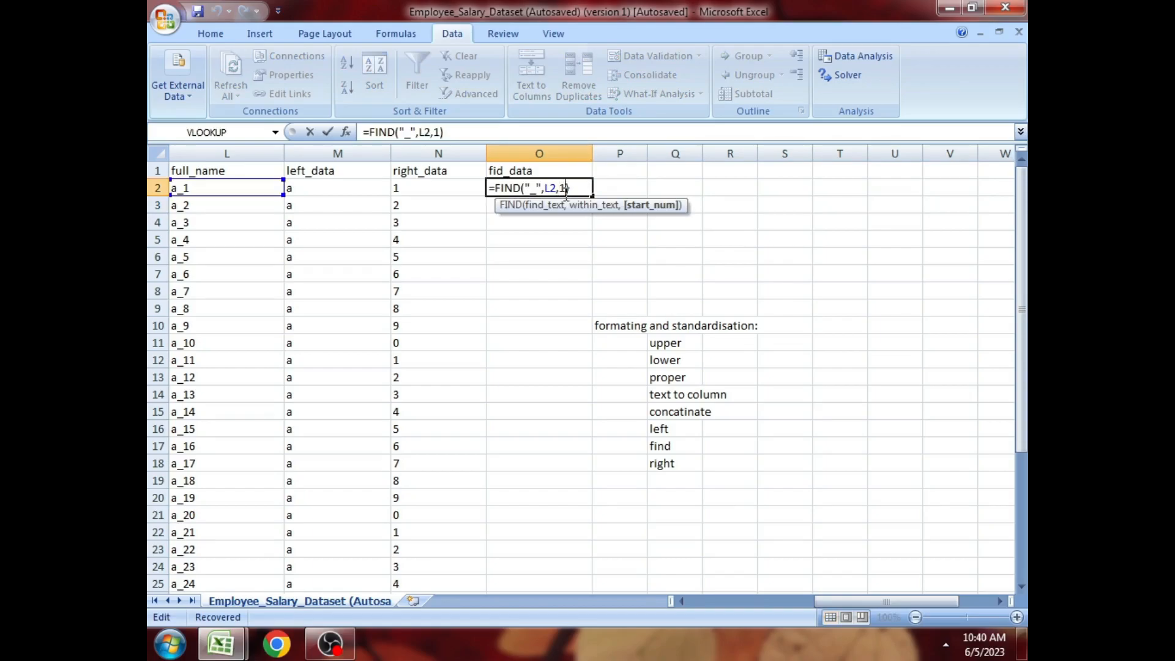
key(BackSpace)
key(Return)
double_click(570, 191)
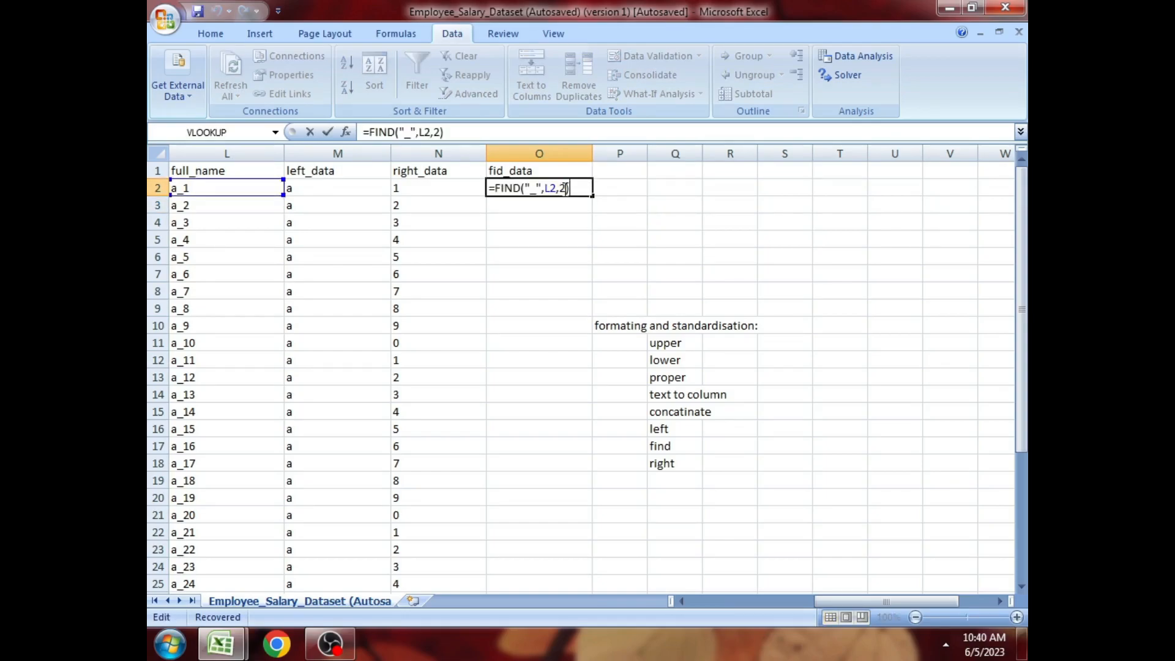
click(565, 187)
key(BackSpace)
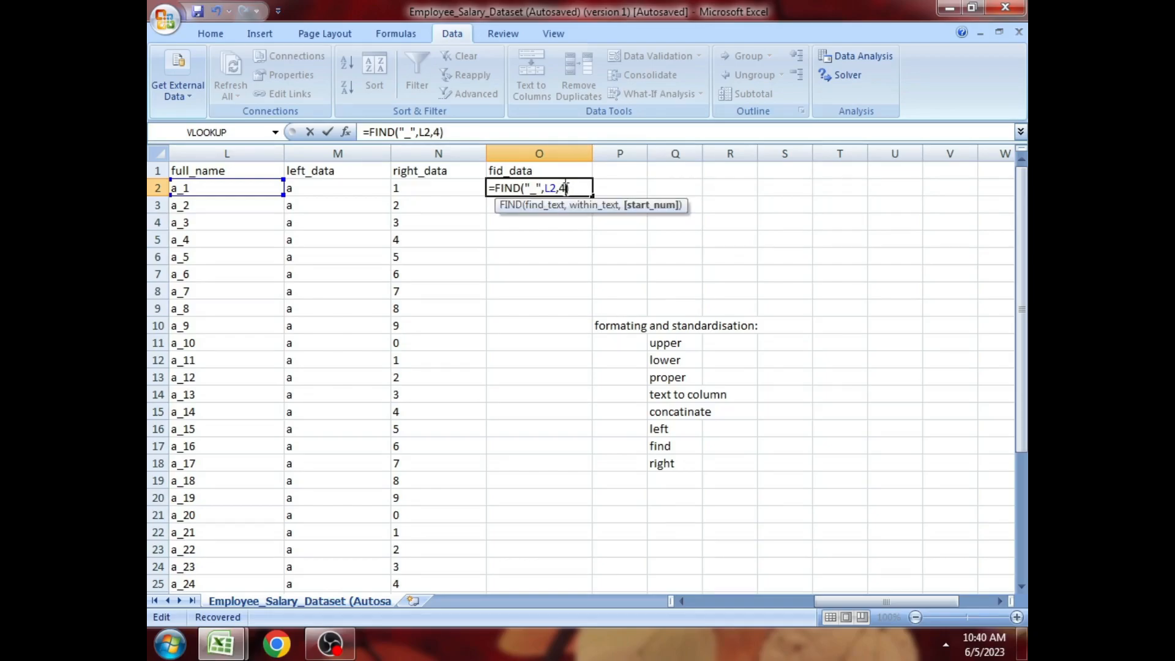
key(Return)
- Set the start position of the FIND formula in O2 to 3
double_click(563, 189)
key(BackSpace)
text(3)
key(Return)
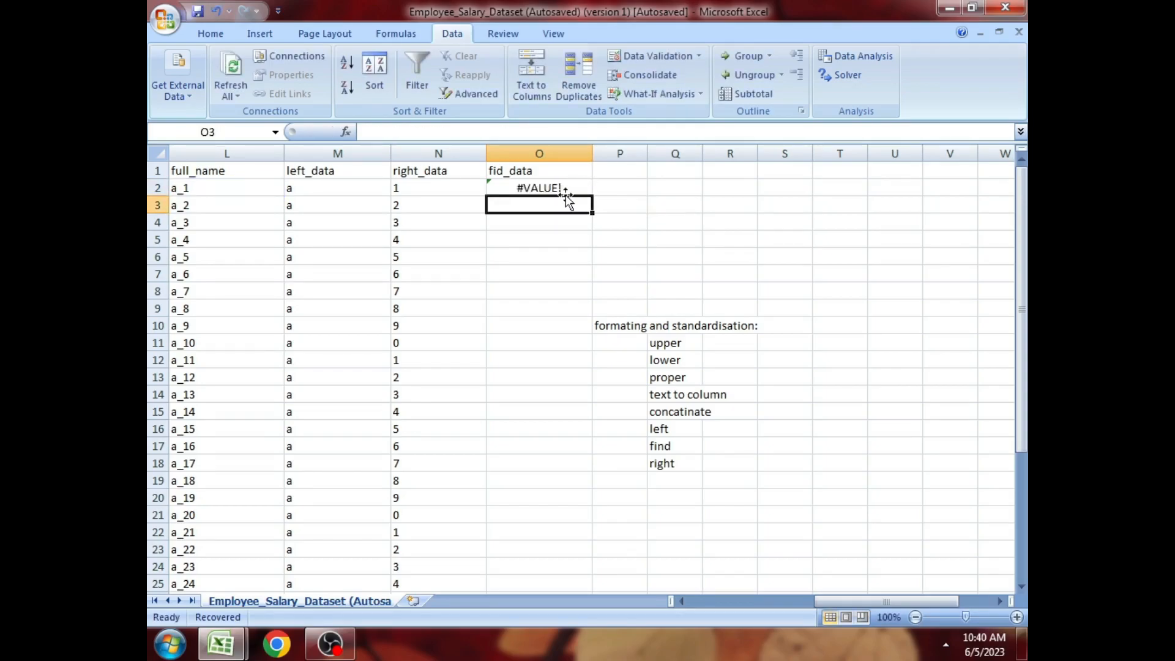
double_click(567, 189)
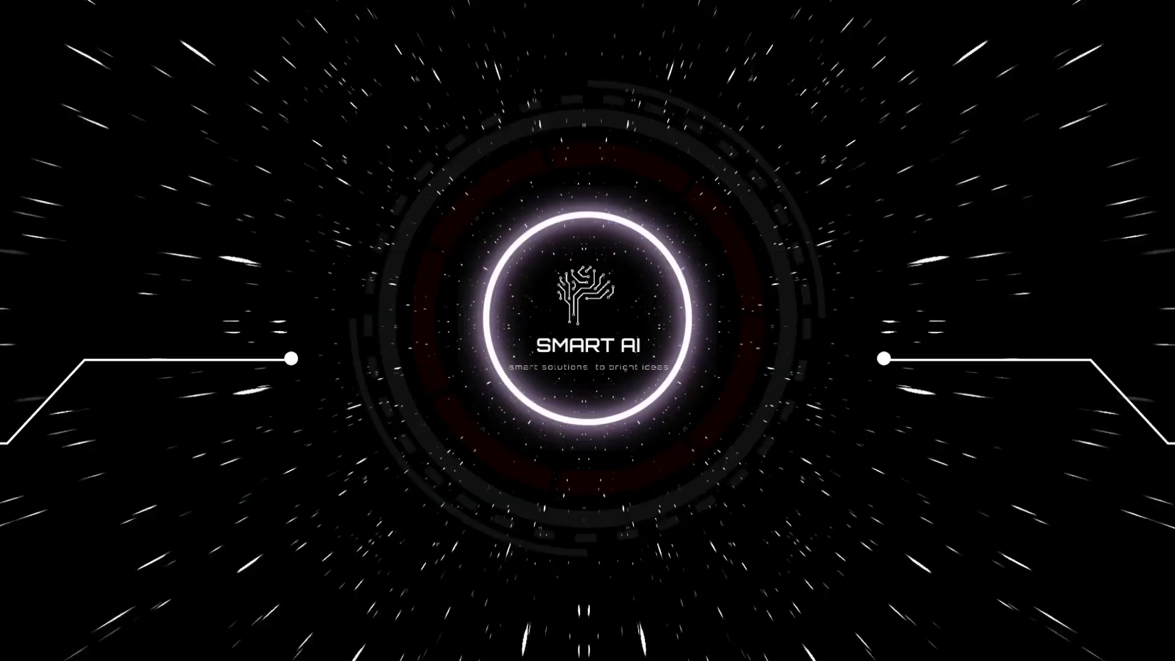